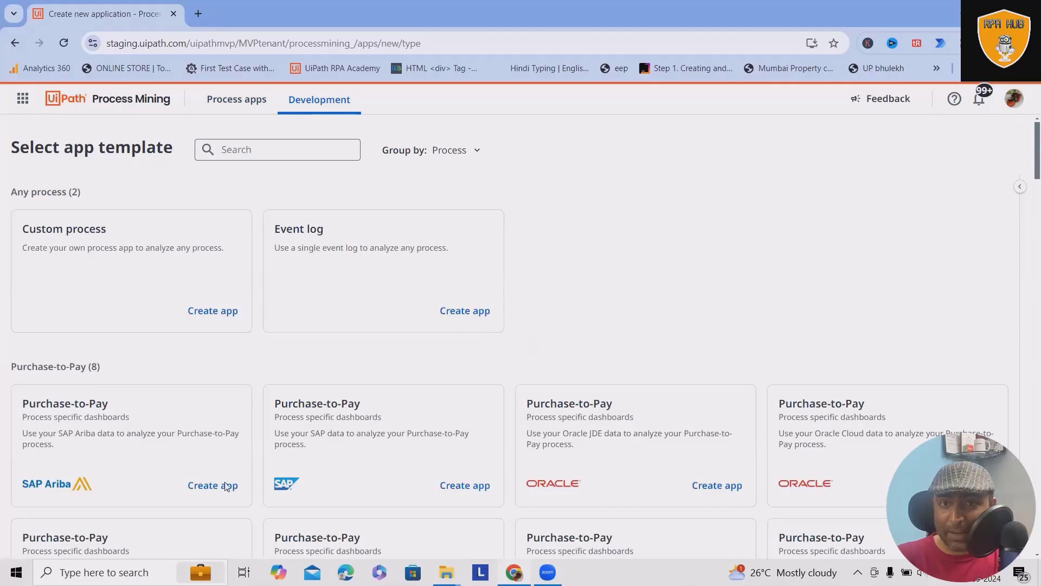
pyautogui.scroll(-1, 190, 328)
pyautogui.scroll(-2, 381, 393)
pyautogui.scroll(3, 459, 392)
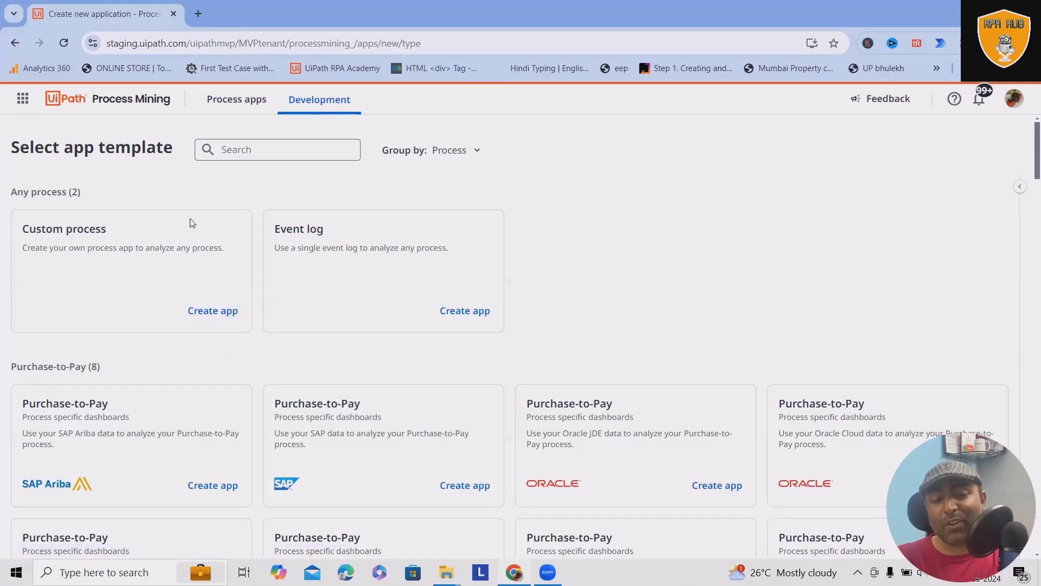
# Create a new custom-process app named 'Proccess_Mining_Data' from the Process apps list.
pyautogui.click(242, 102)
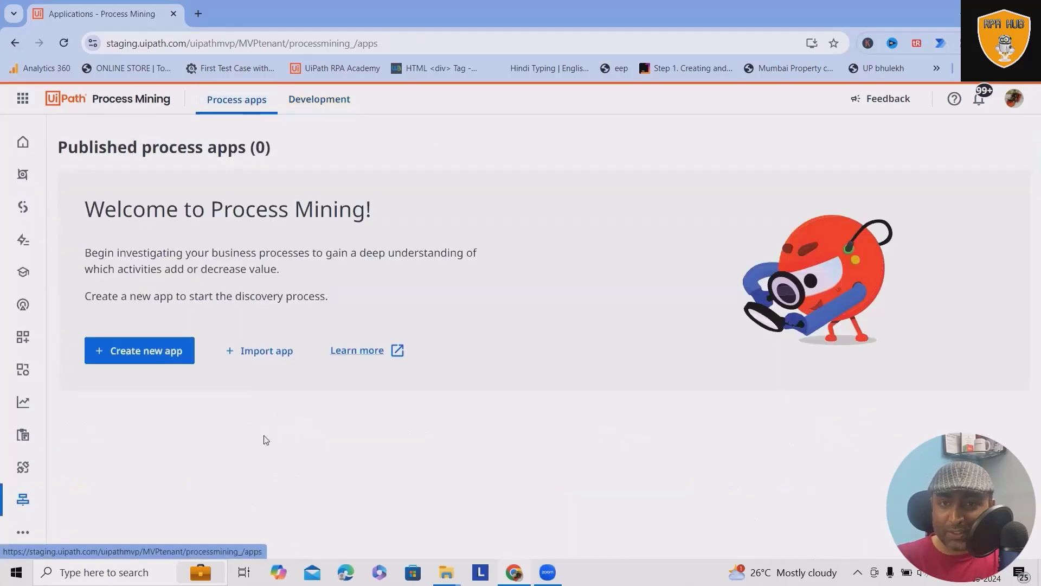
pyautogui.click(166, 344)
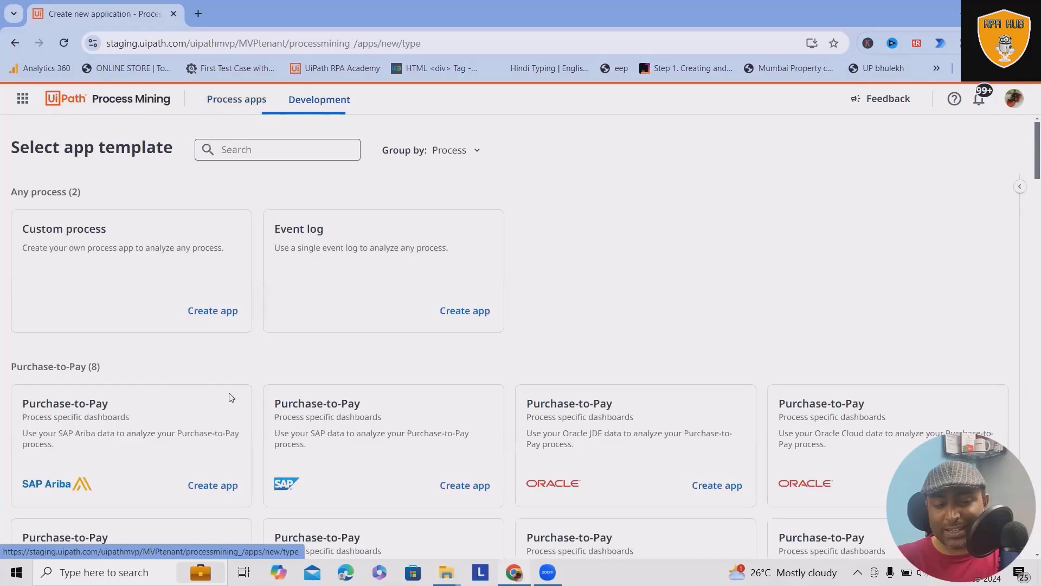
pyautogui.click(216, 310)
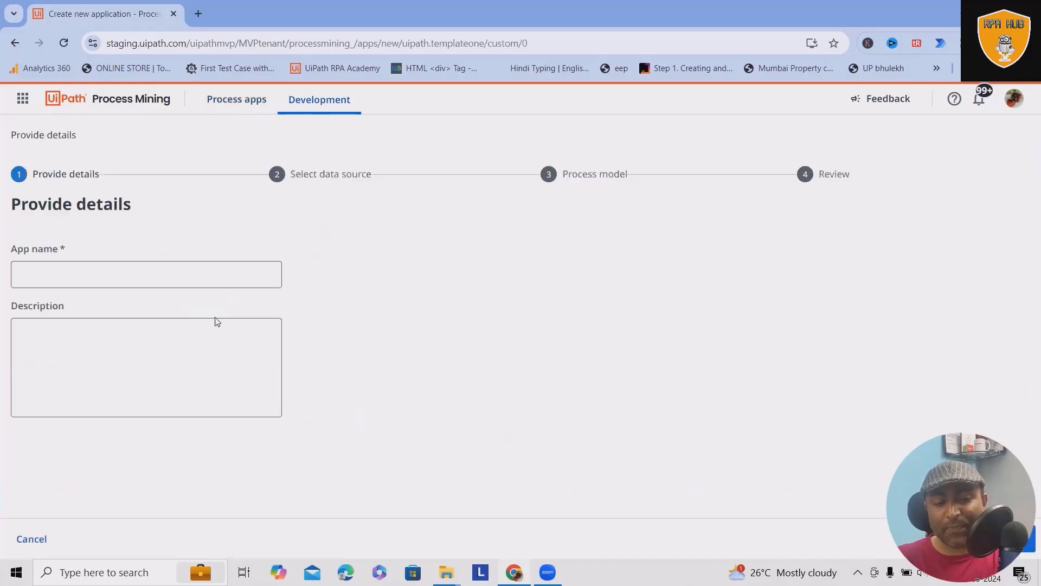
pyautogui.click(192, 280)
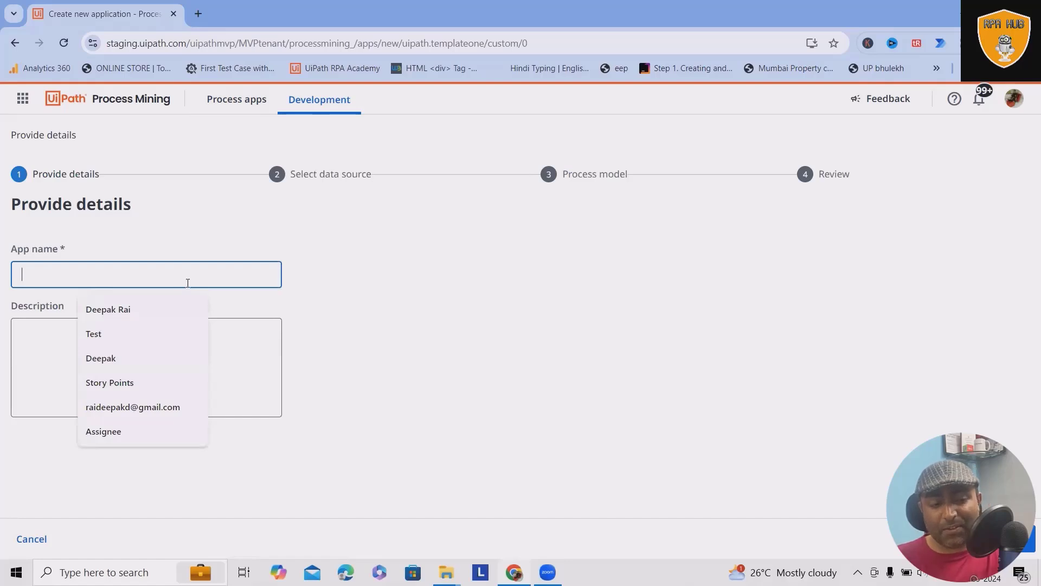
pyautogui.write('Proc')
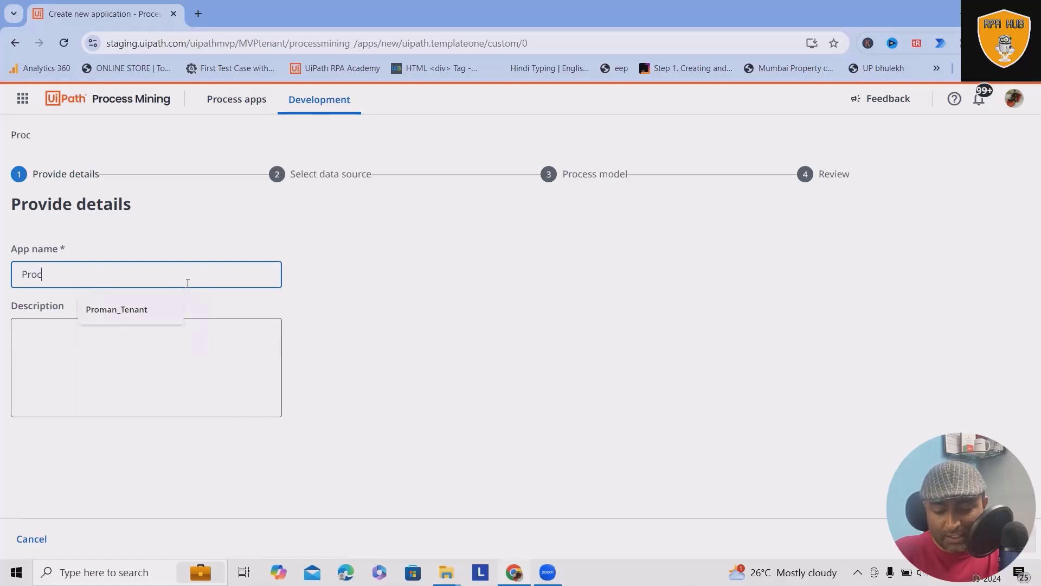
pyautogui.write('cess_Mining_Da')
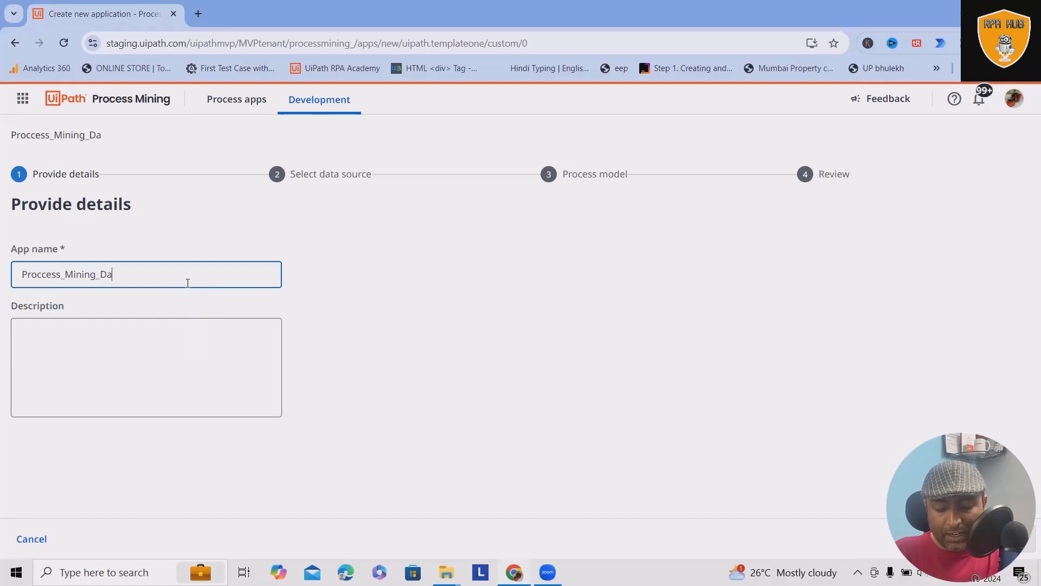
pyautogui.write('ta')
pyautogui.press('Return')
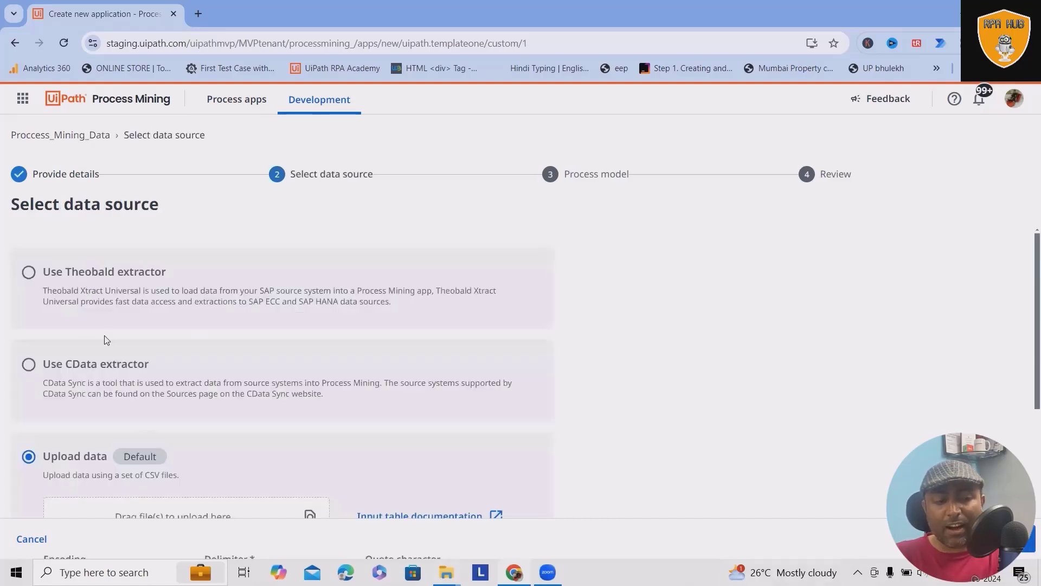
pyautogui.scroll(-3, 121, 427)
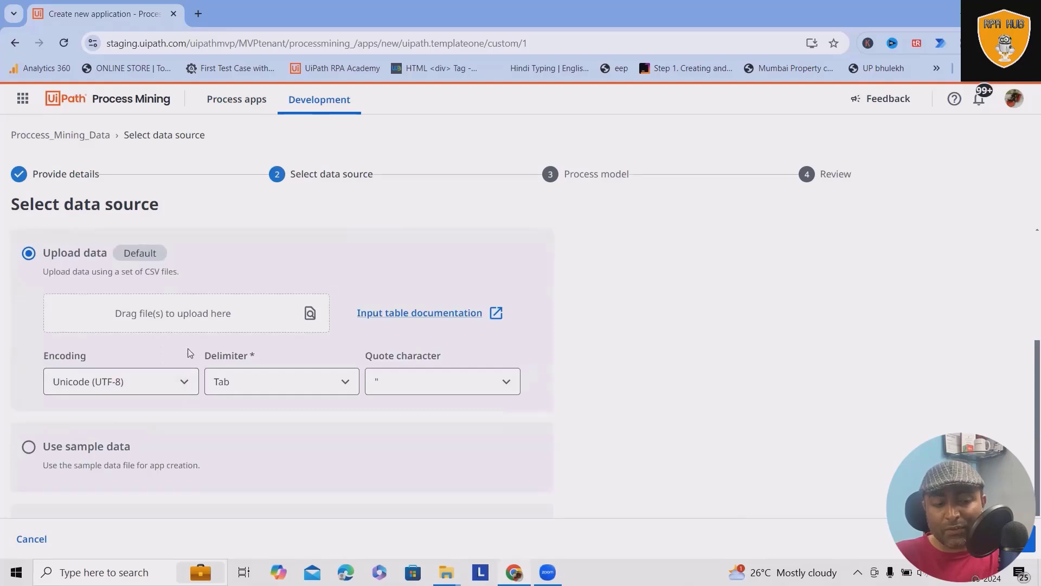
pyautogui.scroll(3, 261, 312)
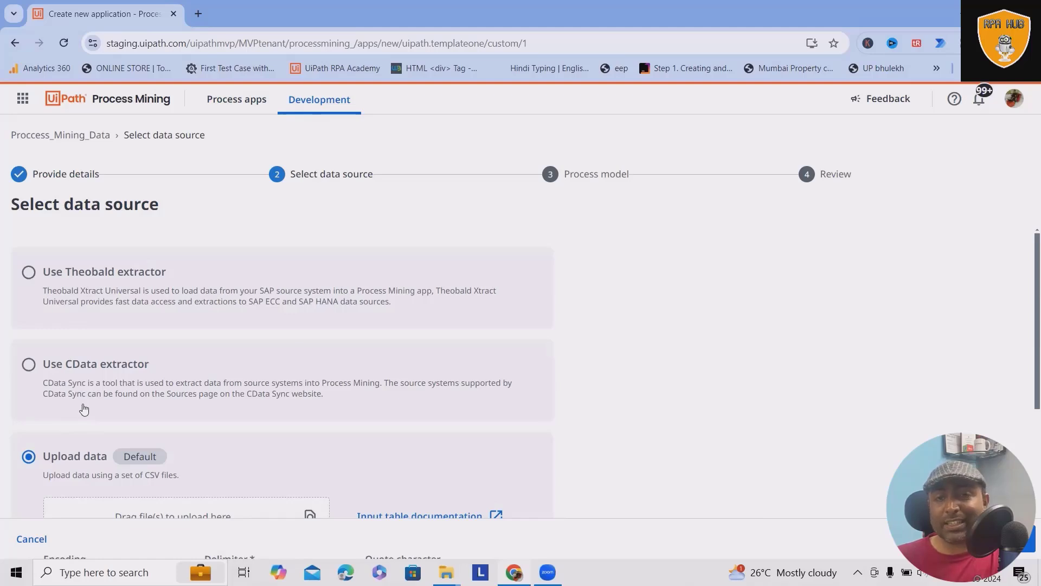
pyautogui.scroll(-2, 79, 388)
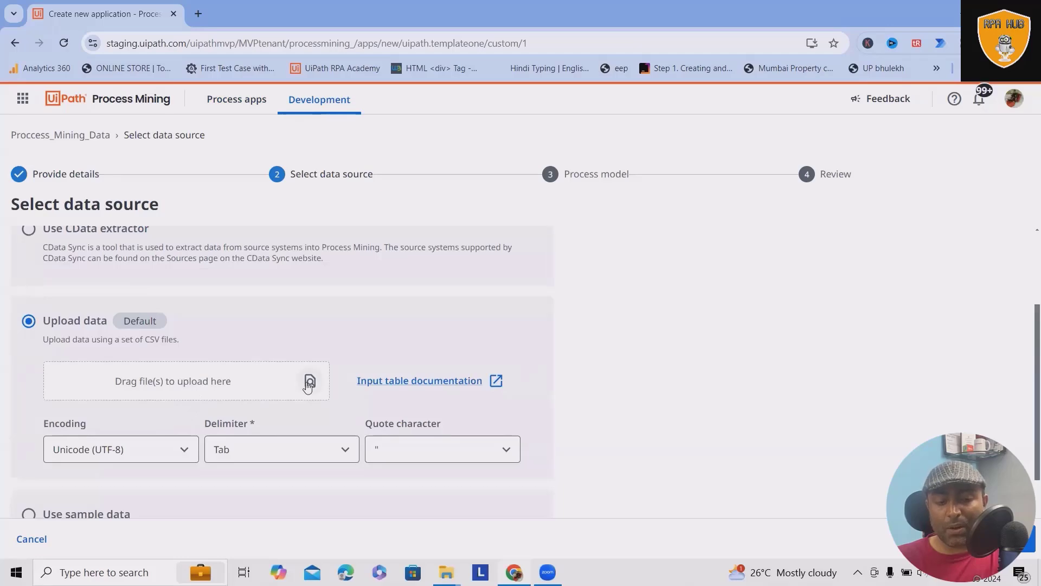
# Attach Event_log_raw-2.csv and Cases_raw.csv as files to upload.
pyautogui.click(310, 381)
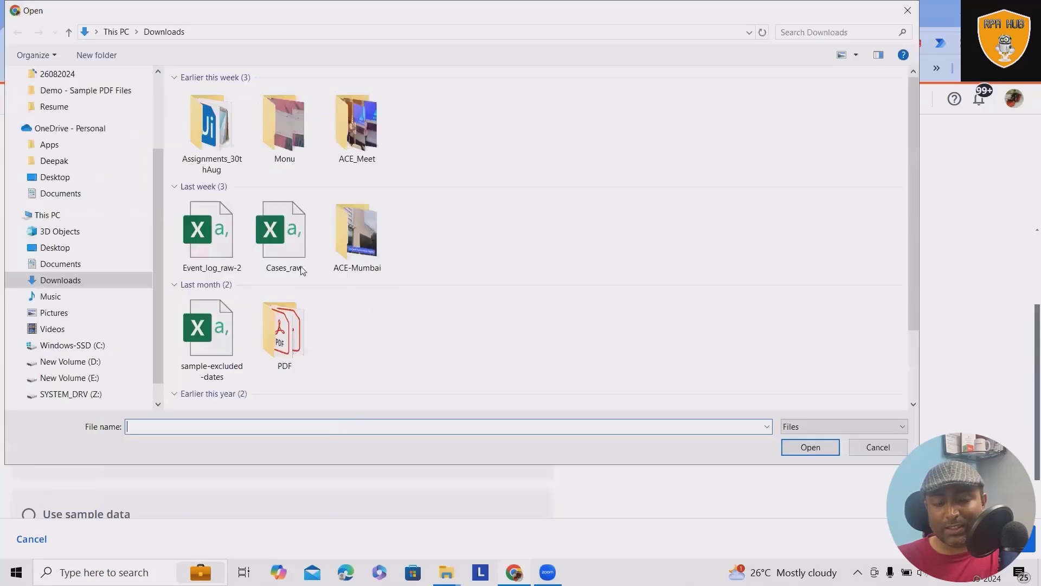
pyautogui.scroll(-2, 252, 379)
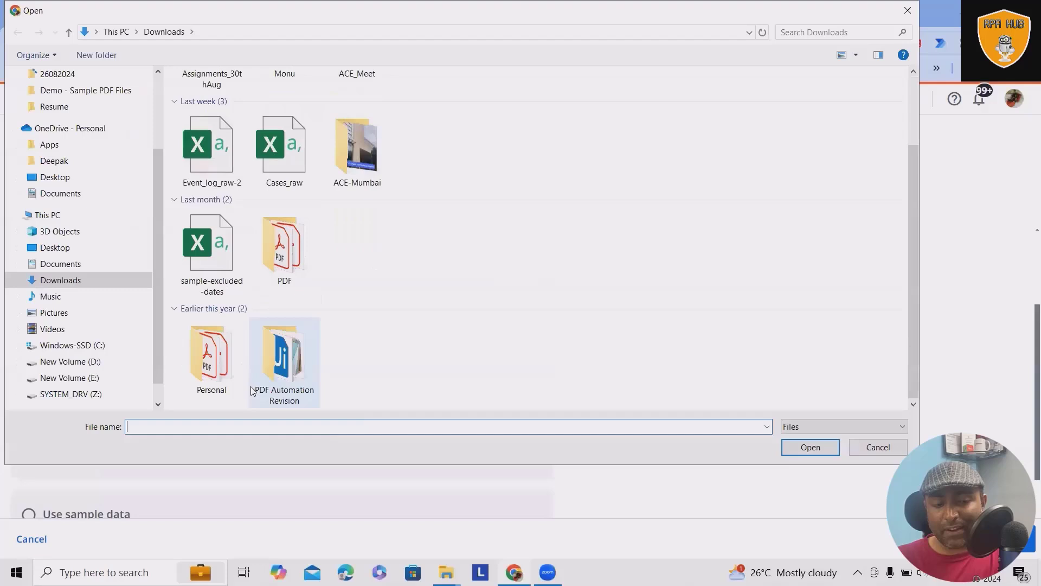
pyautogui.scroll(1, 104, 321)
pyautogui.scroll(2, 103, 292)
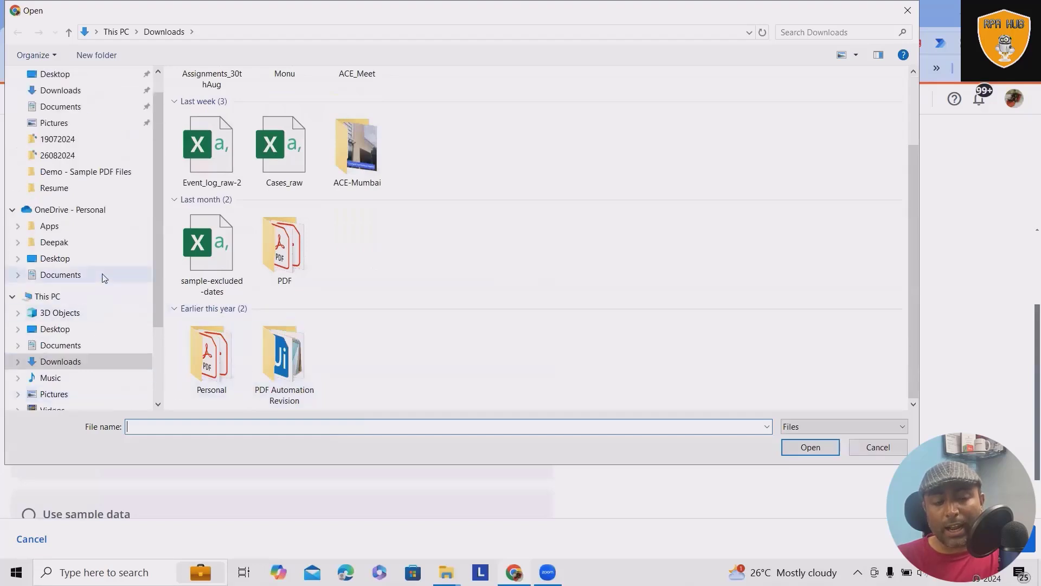
pyautogui.scroll(1, 103, 274)
pyautogui.scroll(2, 268, 284)
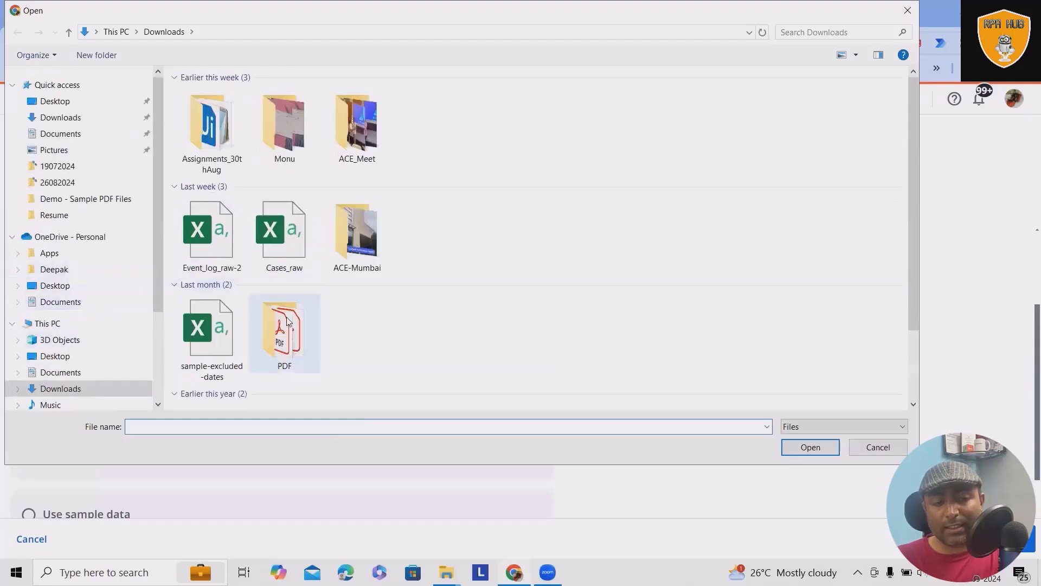
pyautogui.click(197, 254)
pyautogui.keyDown('ctrl'); pyautogui.click(281, 233); pyautogui.keyUp('ctrl')
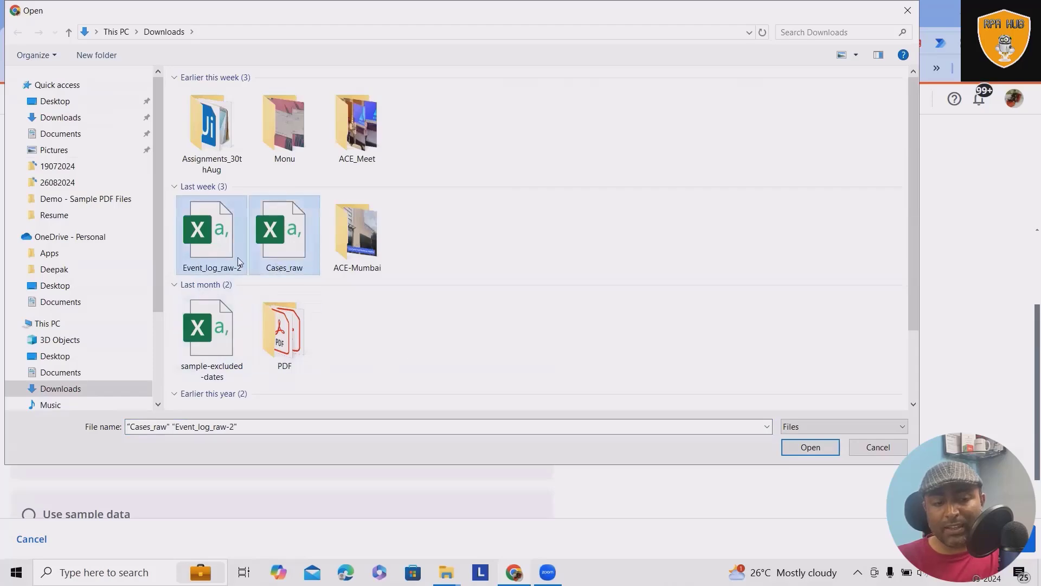
pyautogui.click(799, 449)
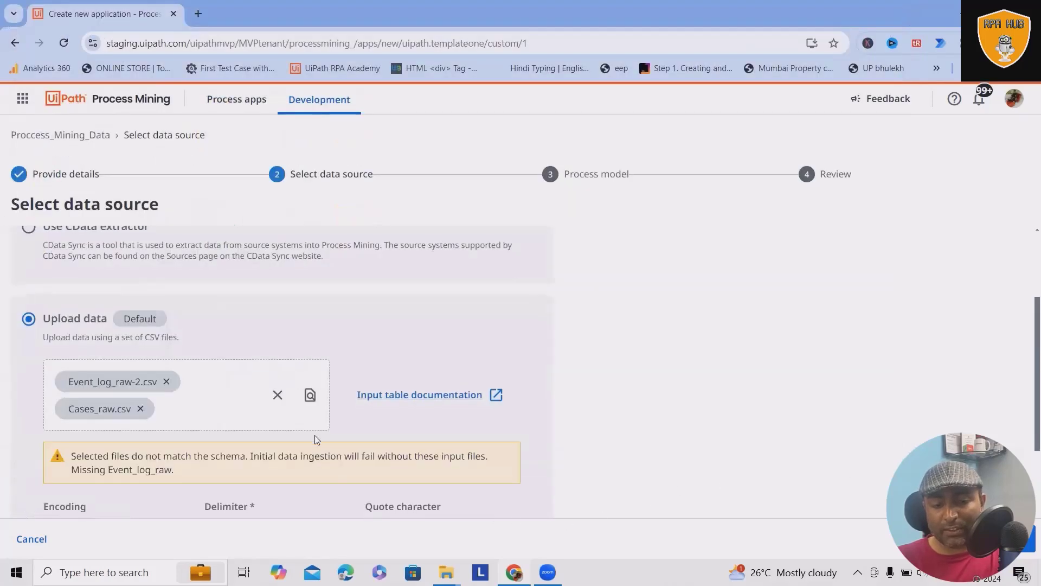
pyautogui.scroll(-2, 367, 472)
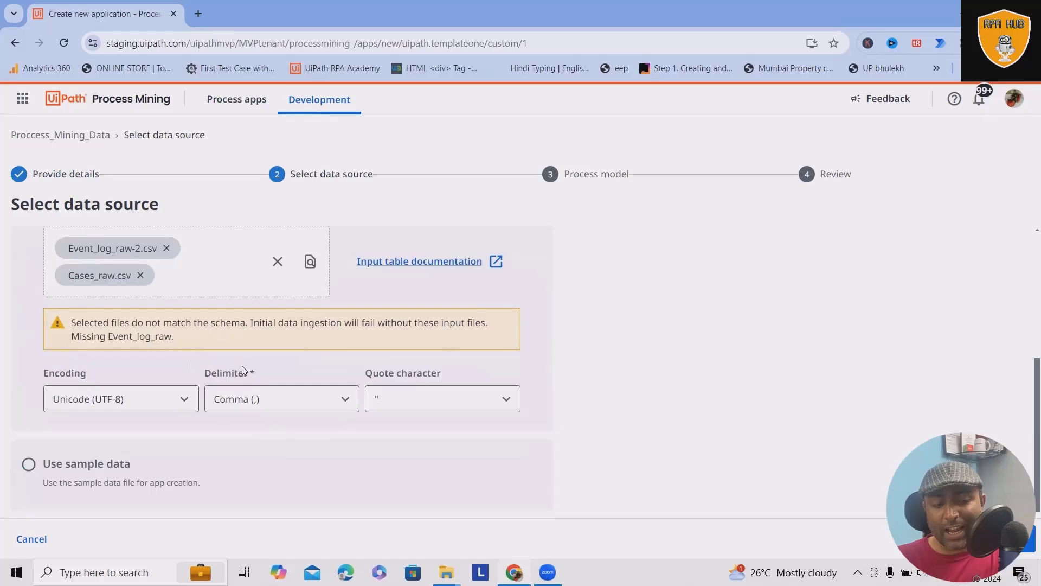
pyautogui.scroll(-1, 383, 439)
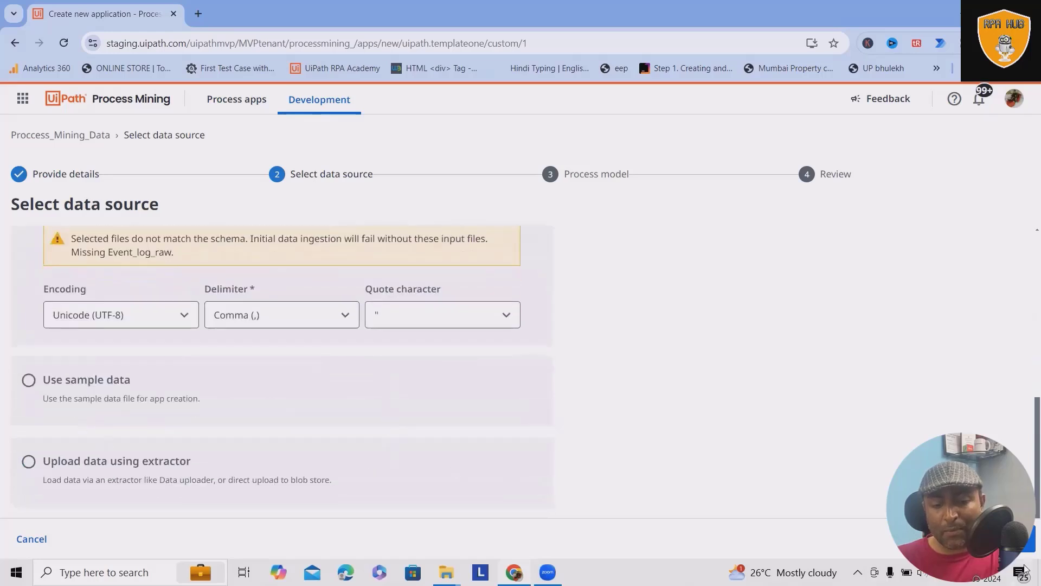
# Try the Use sample data option, then switch back to Upload data.
pyautogui.click(92, 395)
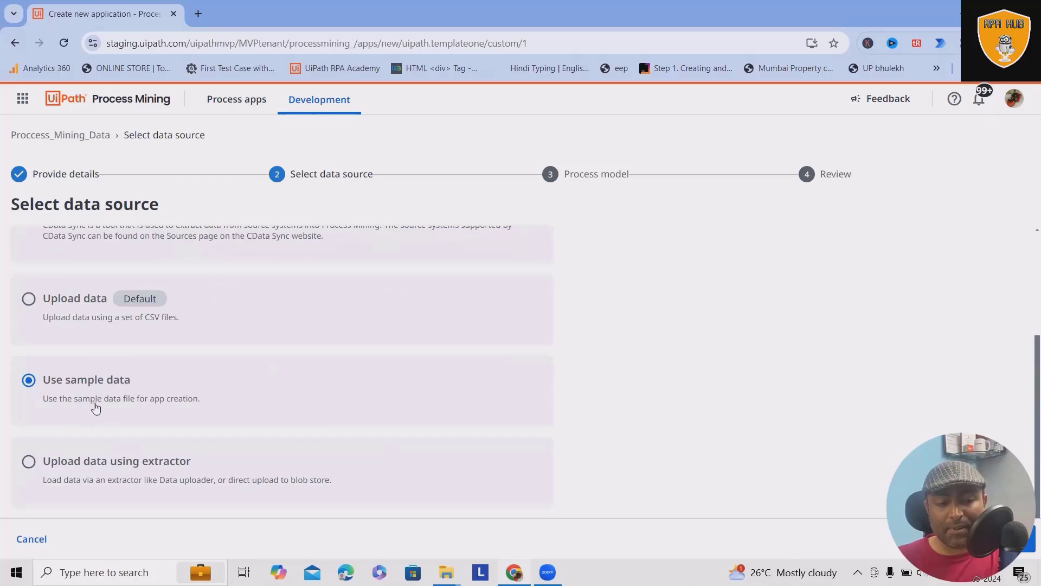
pyautogui.moveTo(127, 401); pyautogui.dragTo(124, 399)
pyautogui.click(123, 400)
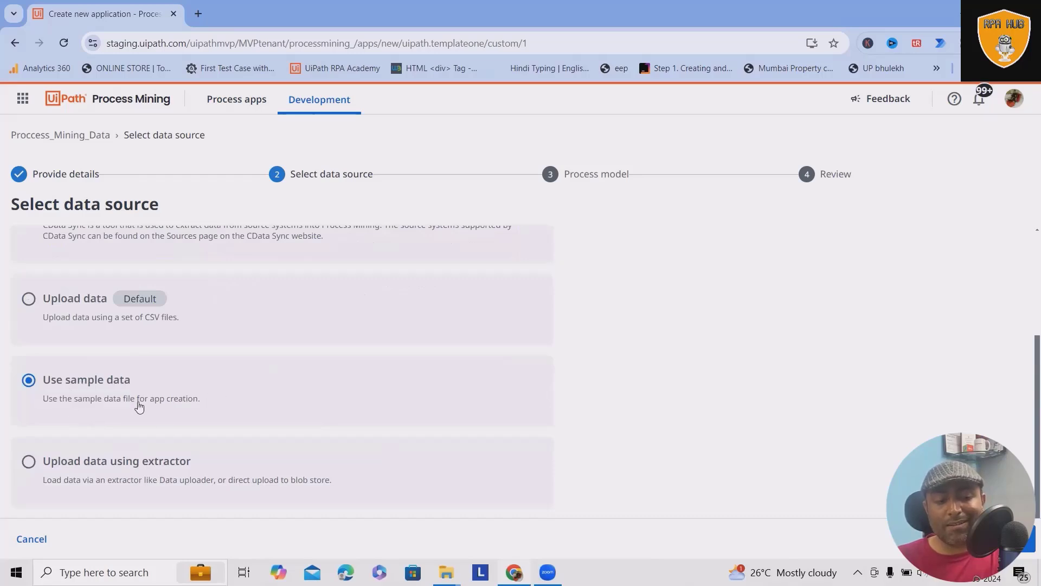
pyautogui.click(51, 305)
pyautogui.scroll(-2, 248, 473)
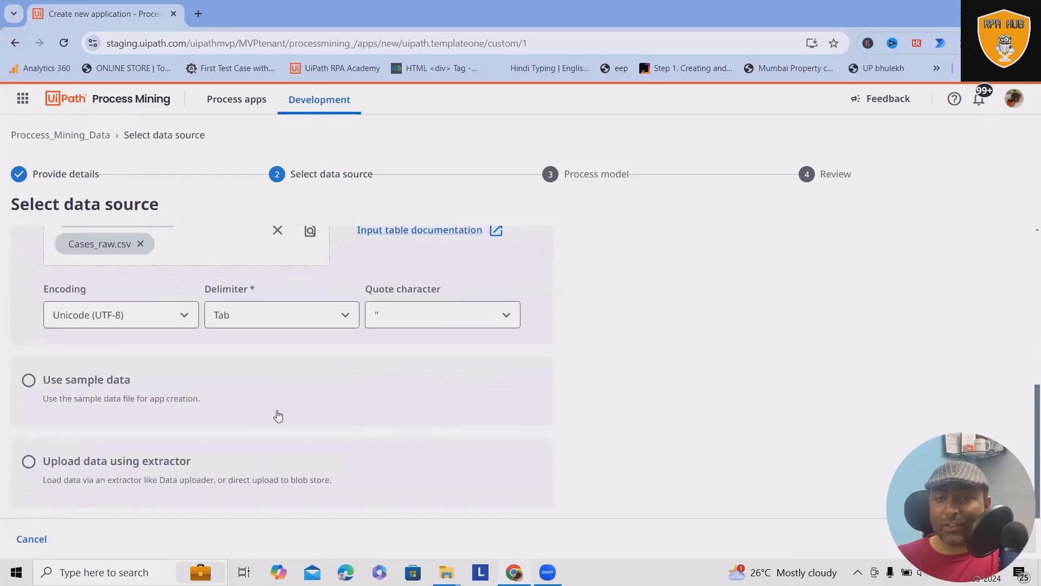
pyautogui.scroll(1, 274, 416)
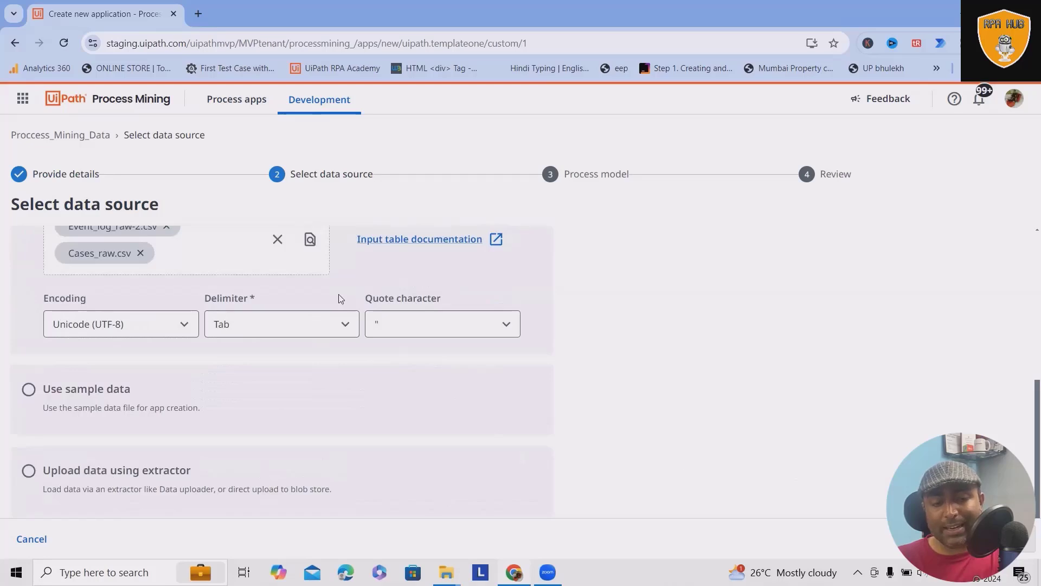
pyautogui.scroll(2, 318, 305)
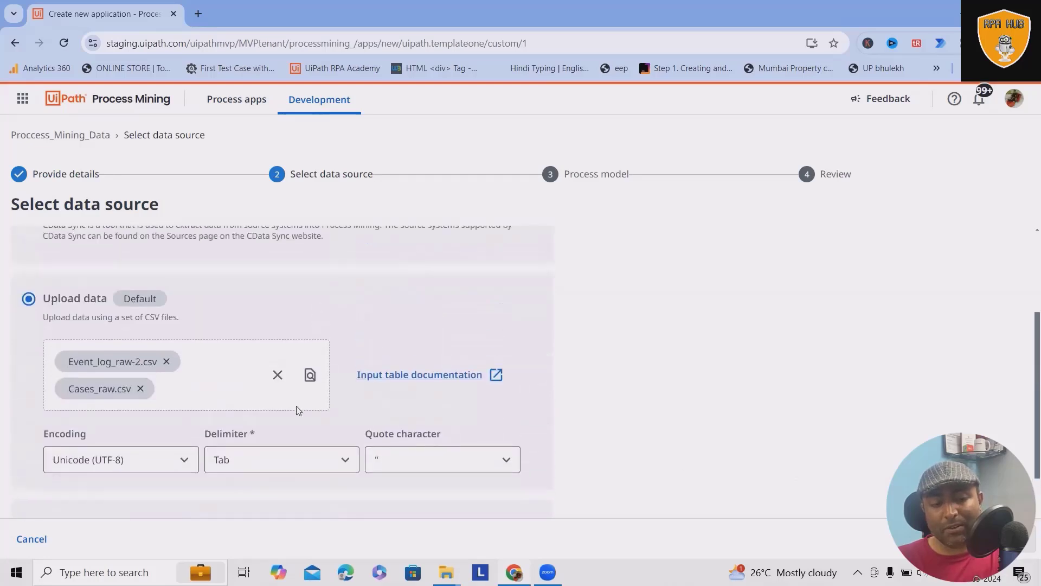
# Remove the attached files, re-attach Event_log_raw-2.csv and Cases_raw.csv, and continue to Process model.
pyautogui.click(278, 375)
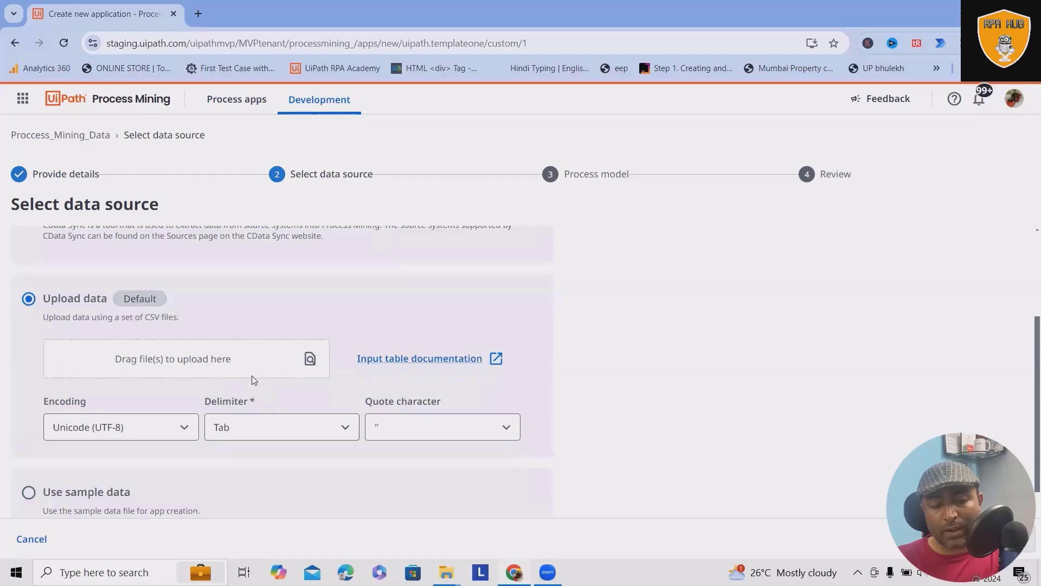
pyautogui.click(310, 359)
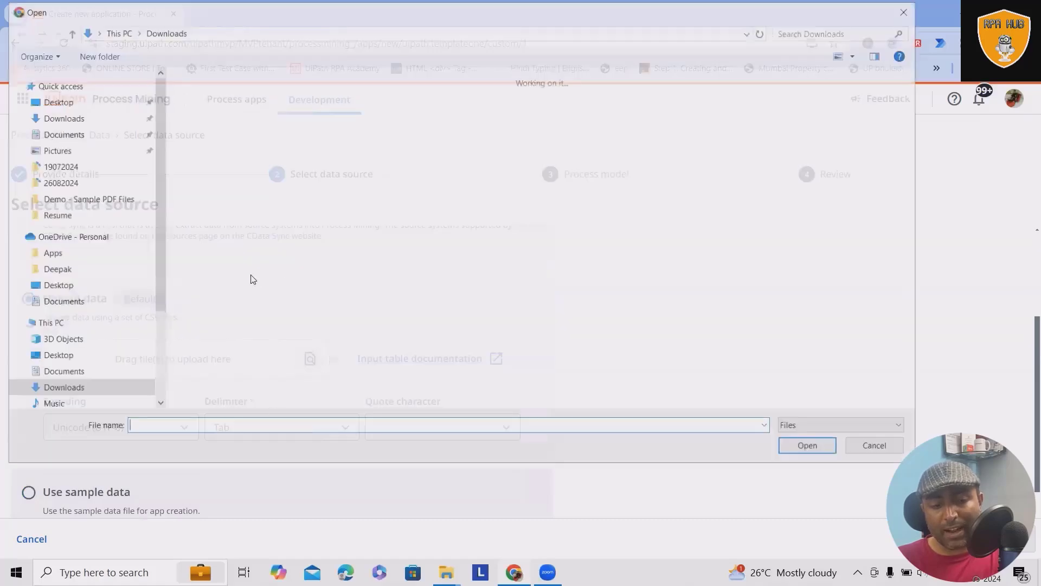
pyautogui.click(211, 232)
pyautogui.keyDown('ctrl'); pyautogui.click(283, 231); pyautogui.keyUp('ctrl')
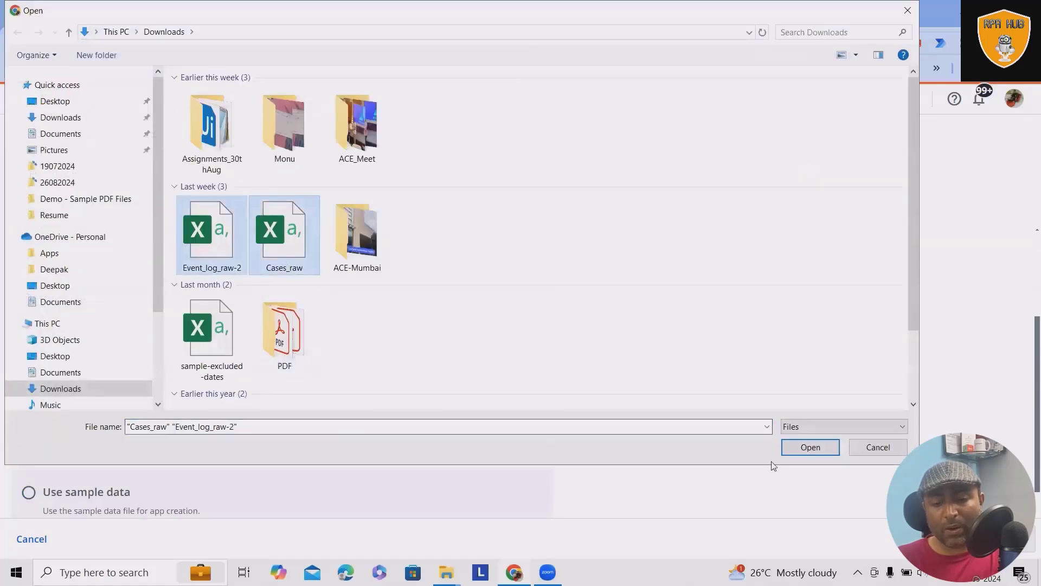
pyautogui.click(799, 450)
pyautogui.click(1009, 539)
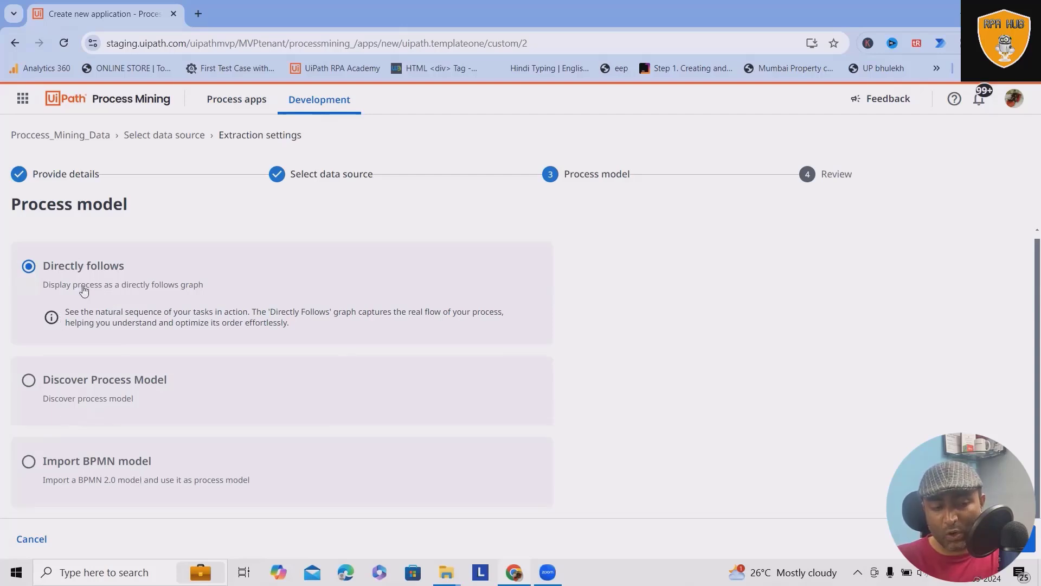
# Choose the Directly follows process model, pass the Review step, and create the app.
pyautogui.click(71, 385)
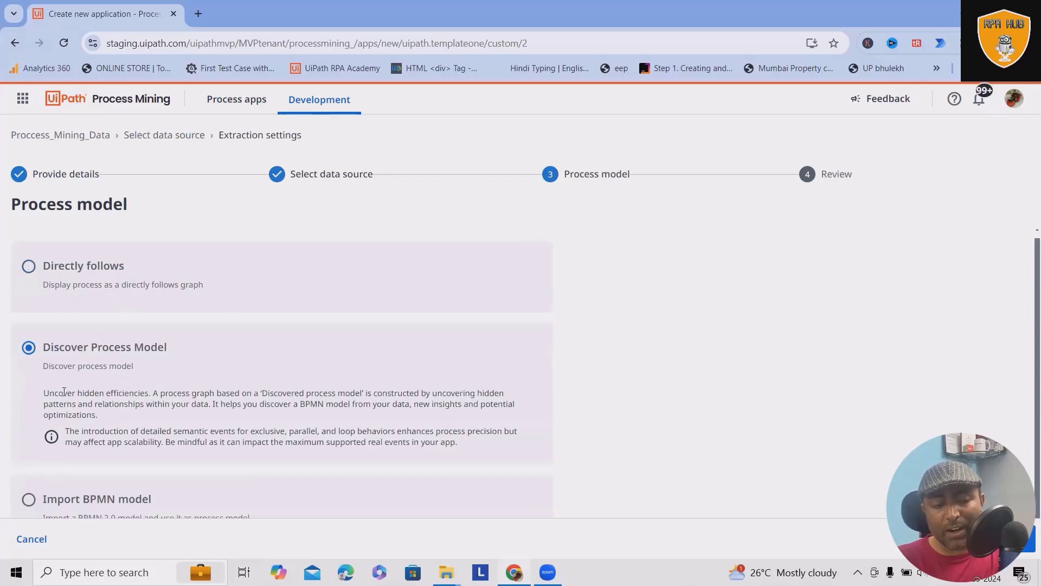
pyautogui.moveTo(67, 392); pyautogui.dragTo(148, 398)
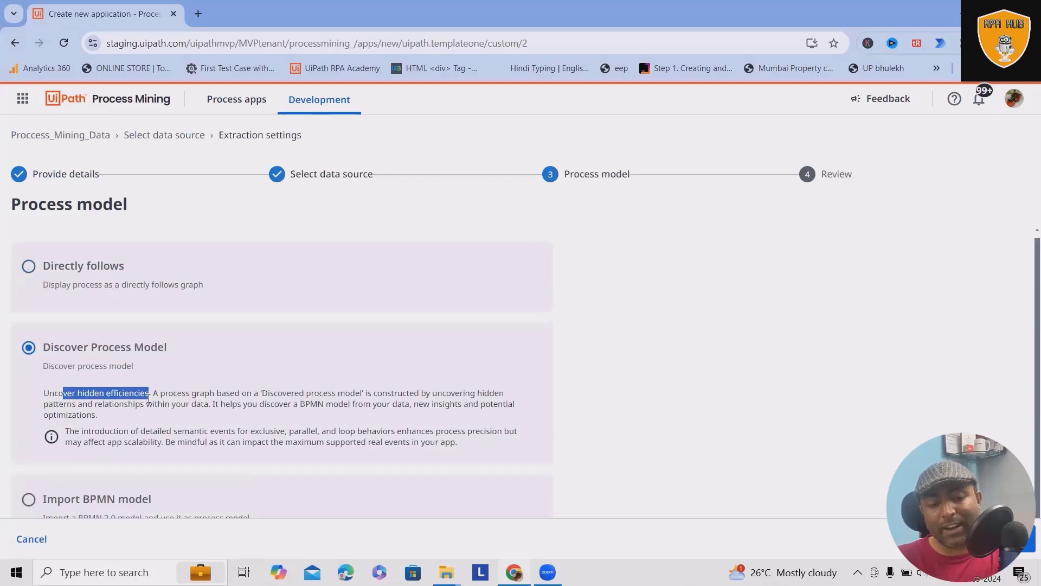
pyautogui.click(279, 404)
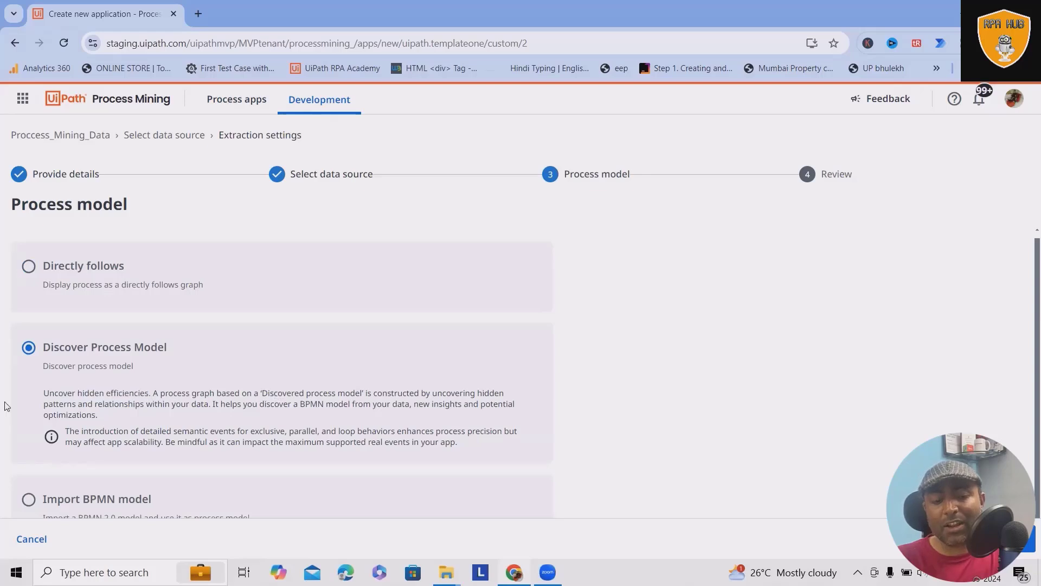
pyautogui.click(59, 262)
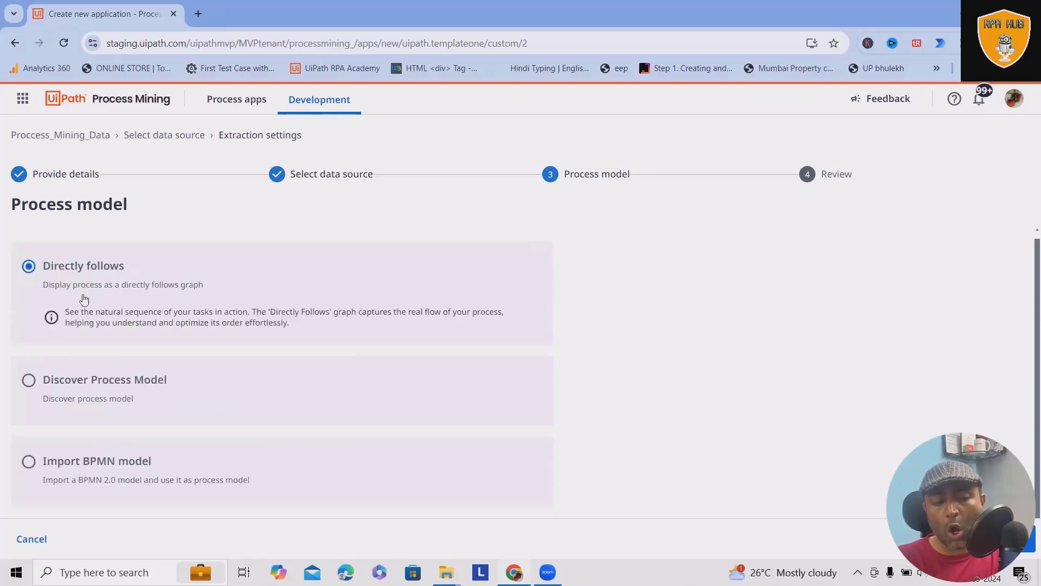
pyautogui.click(1021, 538)
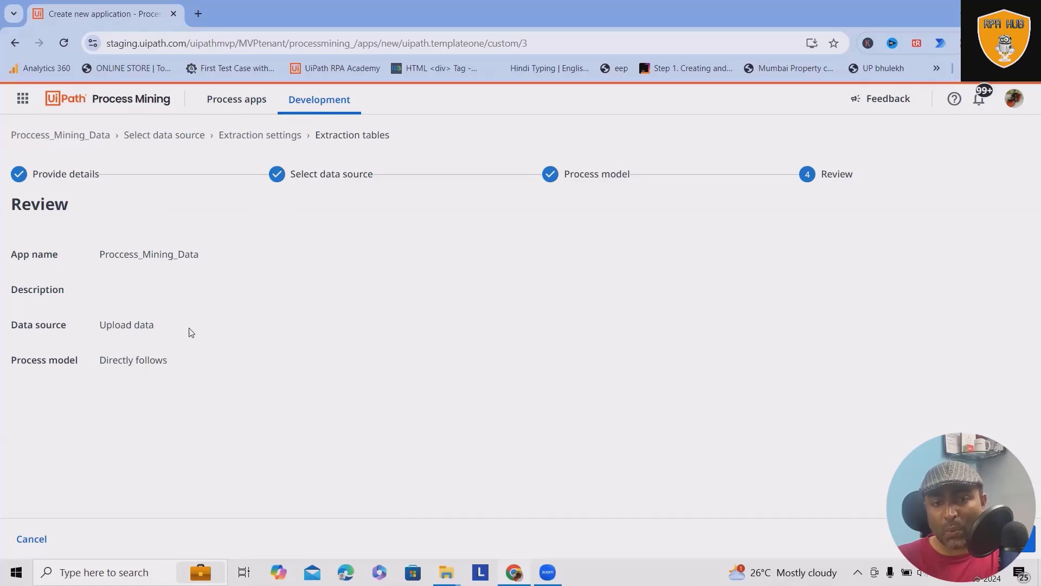
pyautogui.click(1023, 544)
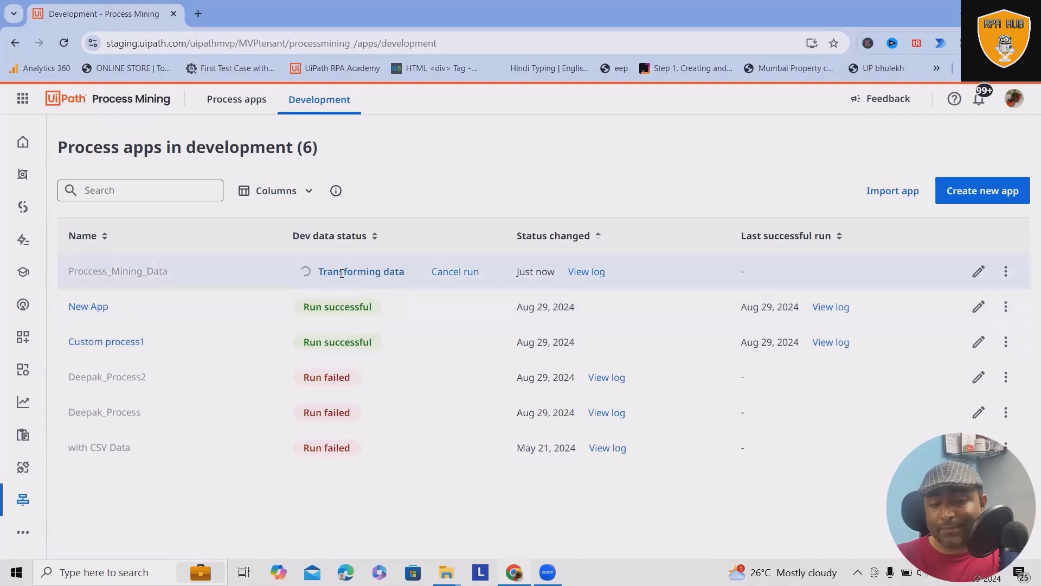
# Open Custom process1 from the Process apps in development list.
pyautogui.click(114, 343)
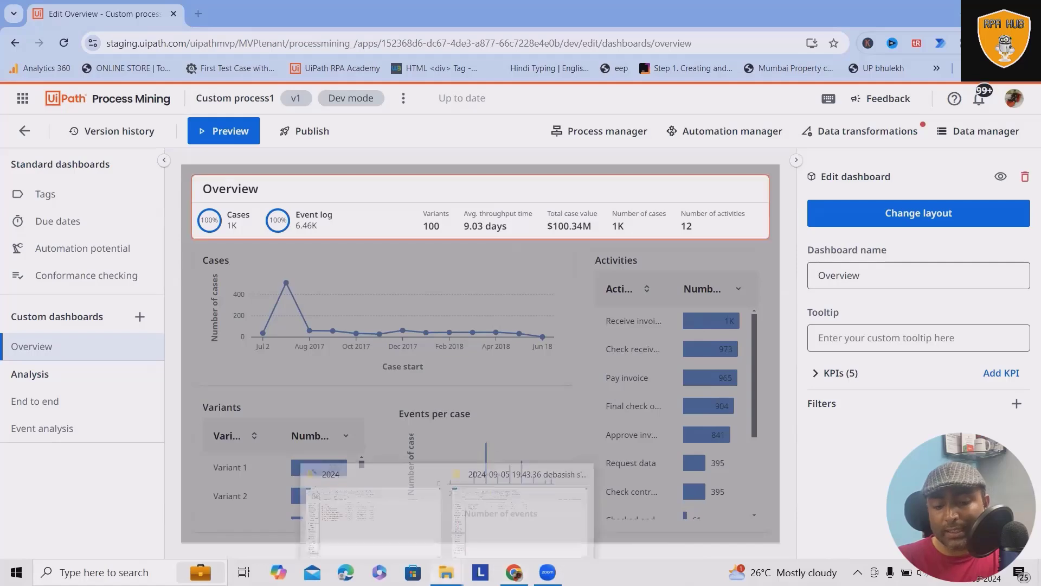
pyautogui.moveTo(446, 572)
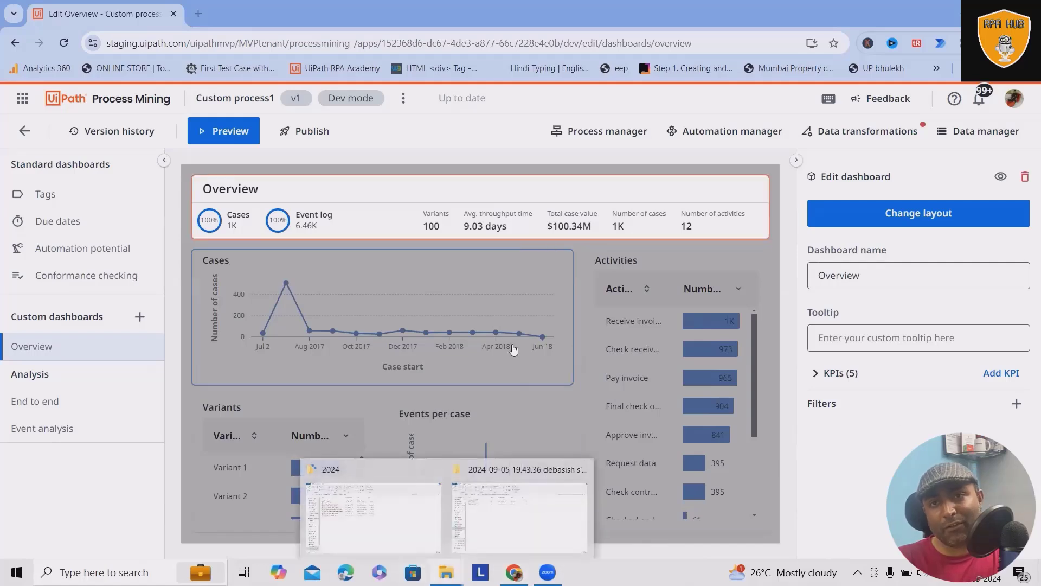
# Open the Data manager, then the Process manager showing no Directly-Follows process model.
pyautogui.click(976, 134)
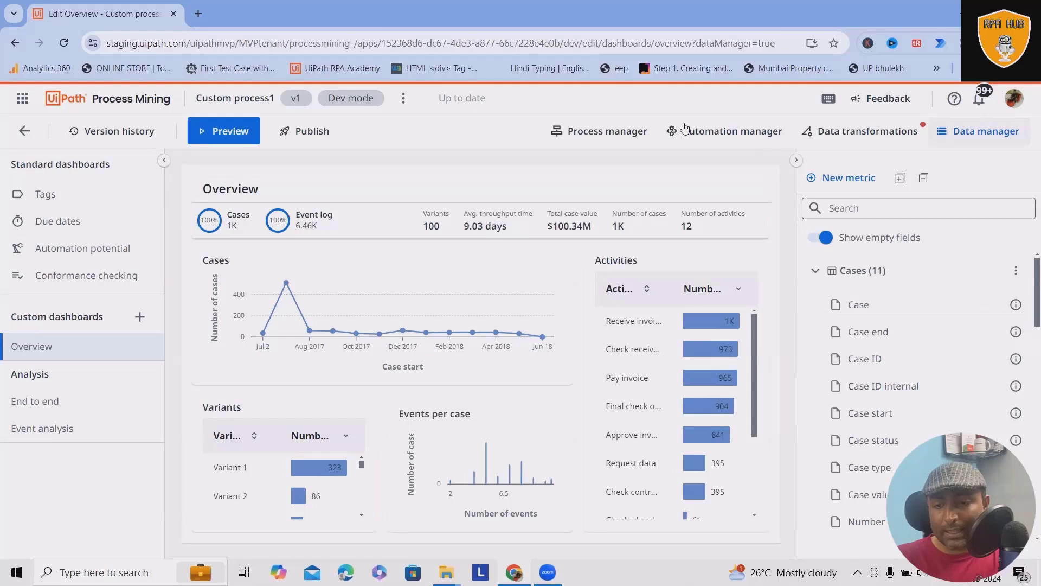
pyautogui.click(573, 131)
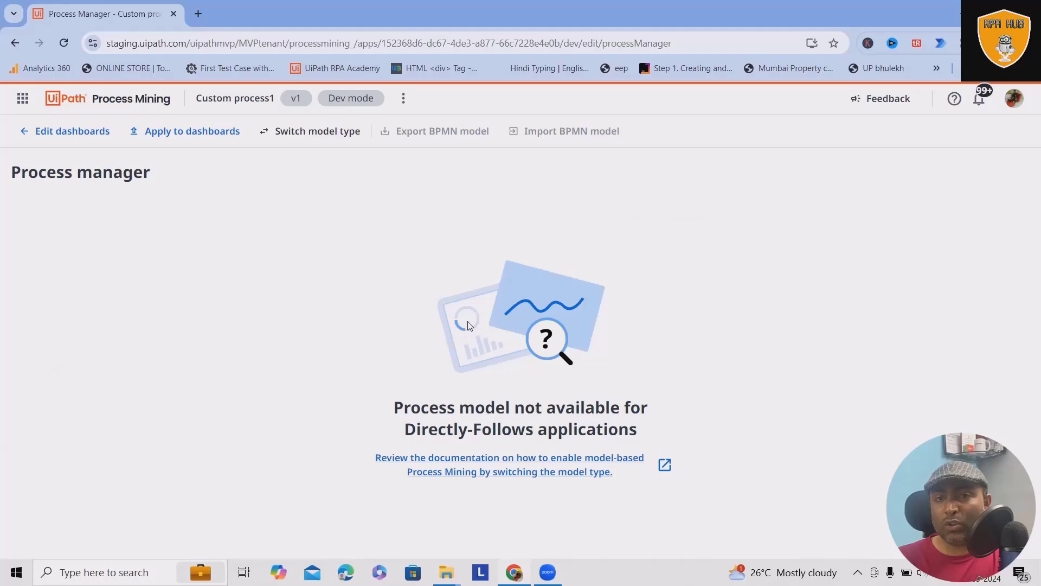
# Back in the dashboard editor, hide then re-show the Case end and Case ID fields.
pyautogui.click(51, 131)
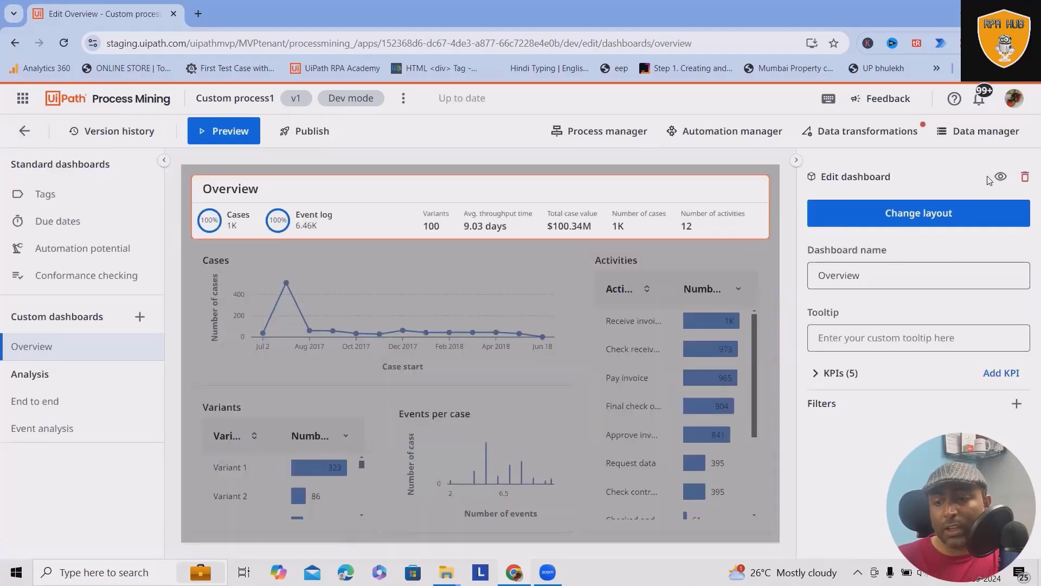
pyautogui.click(978, 131)
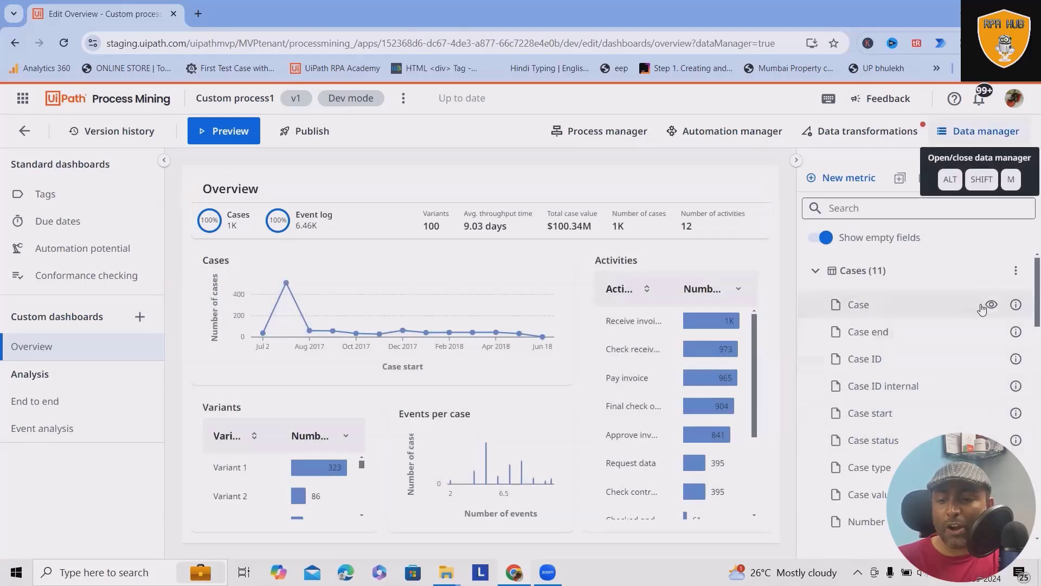
pyautogui.click(991, 333)
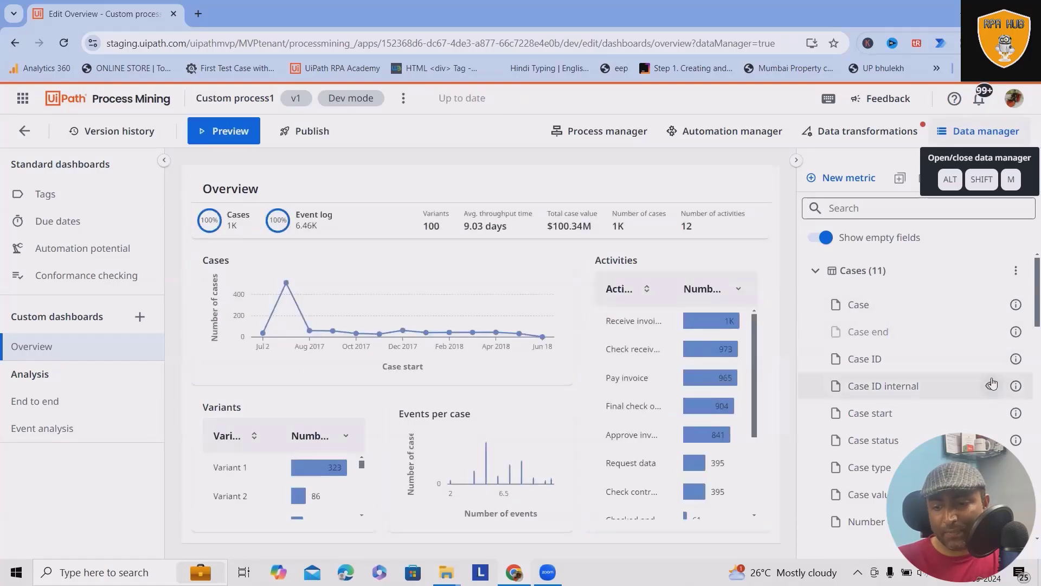
pyautogui.click(990, 361)
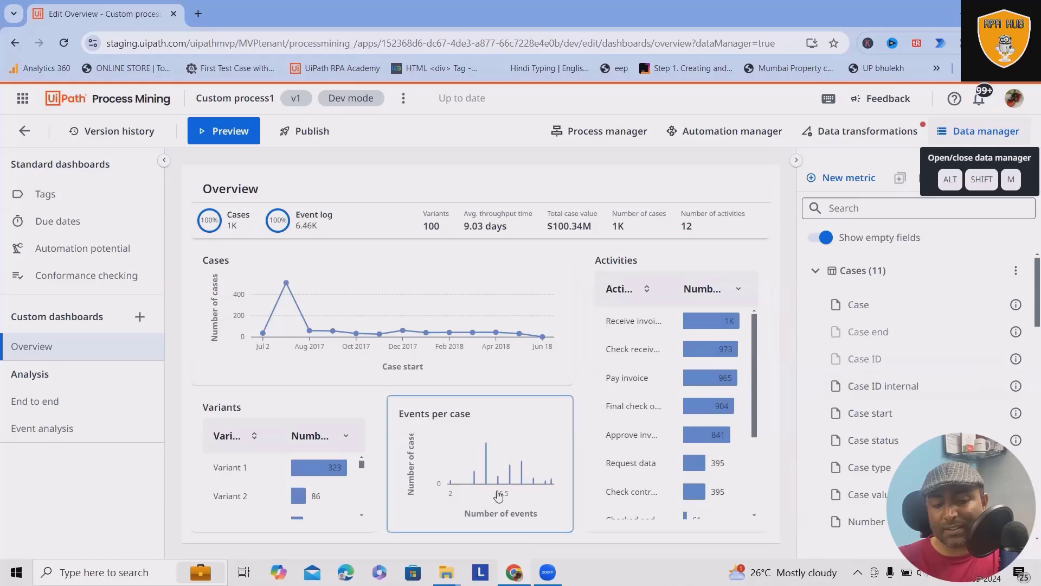
pyautogui.click(992, 332)
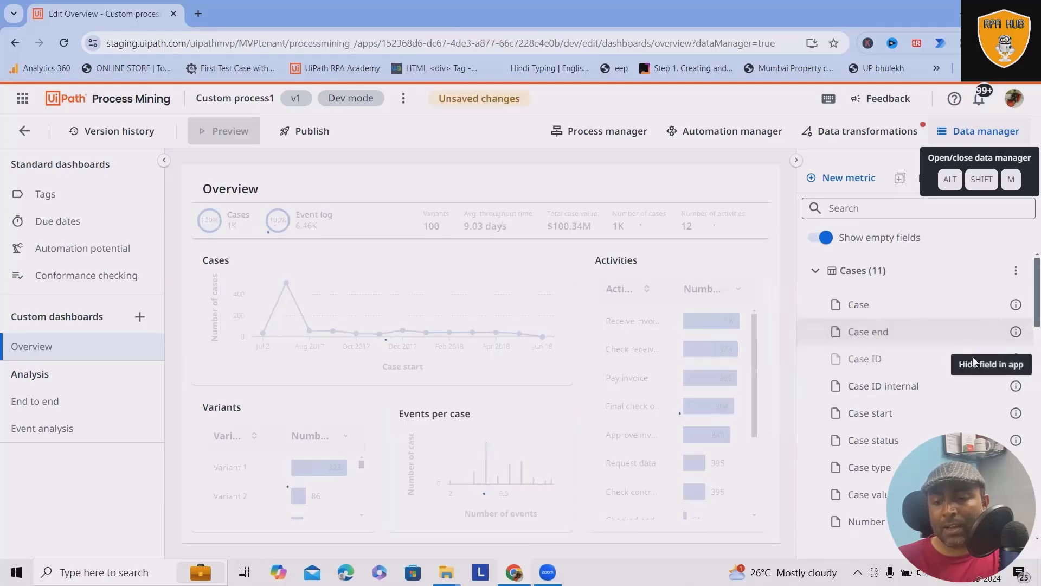
pyautogui.click(992, 359)
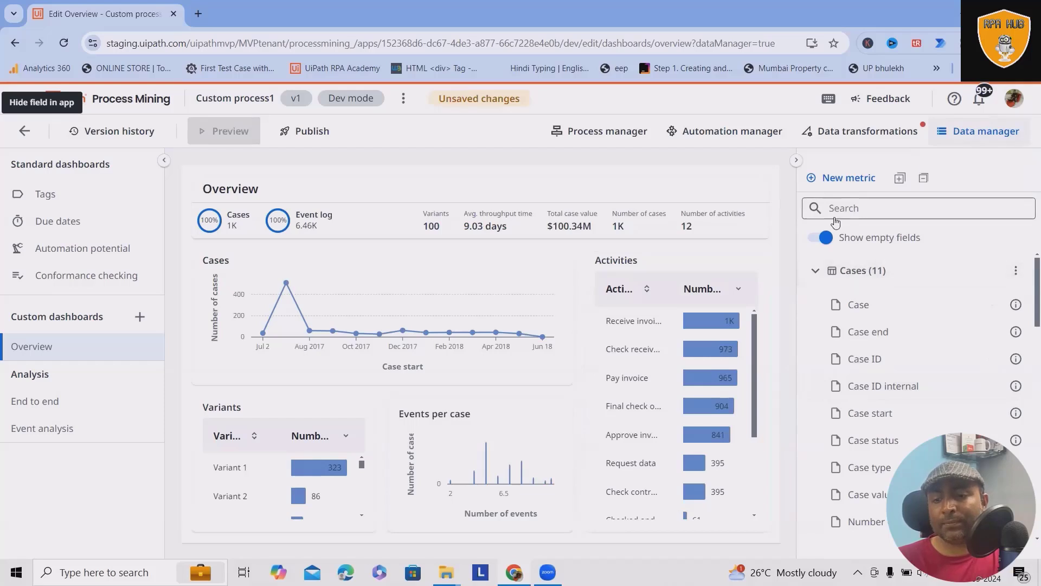
# Start a new metric, back out, and expand the Metrics field group.
pyautogui.click(825, 183)
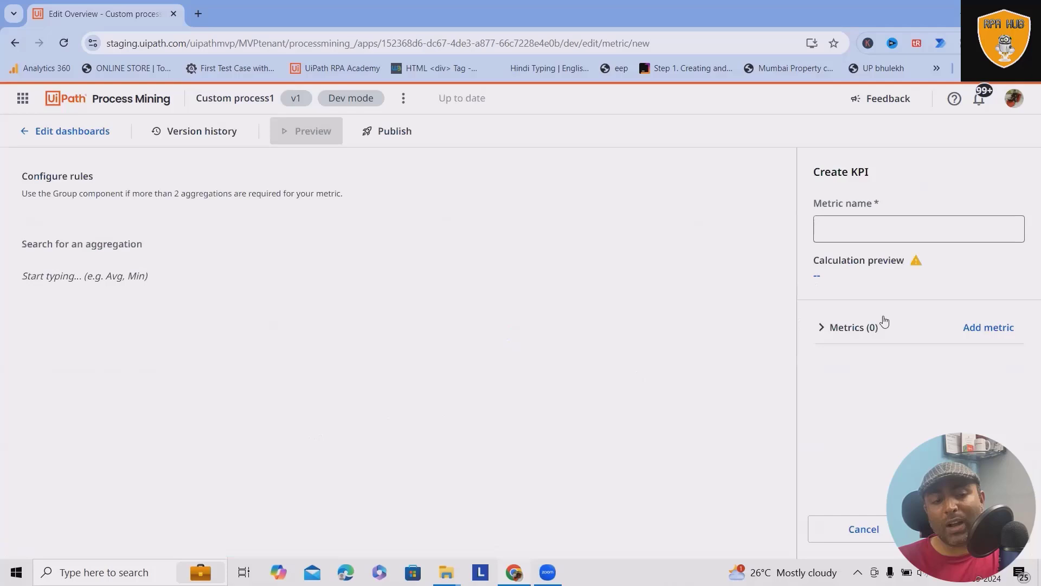
pyautogui.click(17, 42)
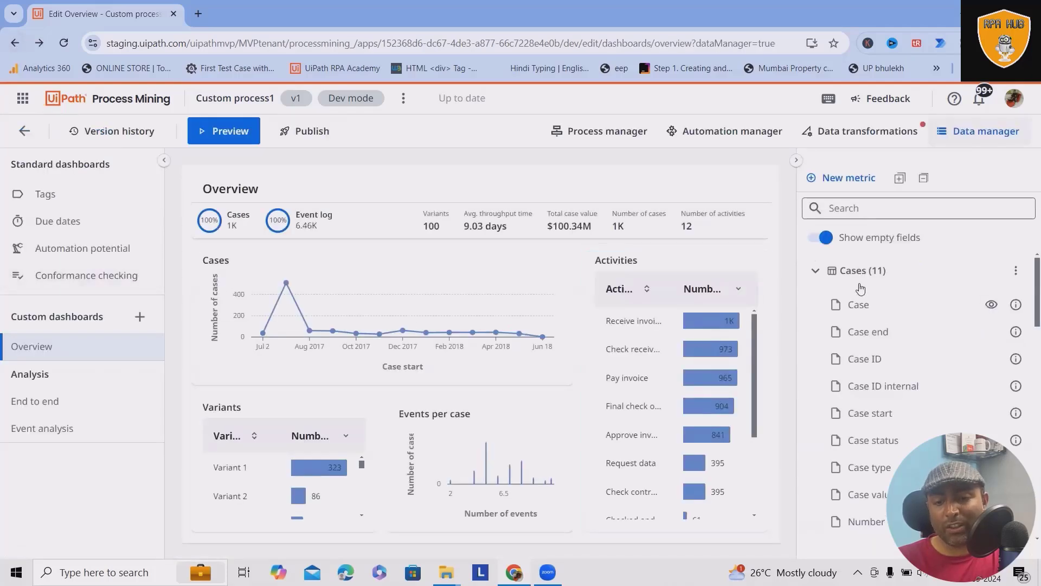
pyautogui.scroll(-2, 860, 294)
pyautogui.scroll(-3, 919, 360)
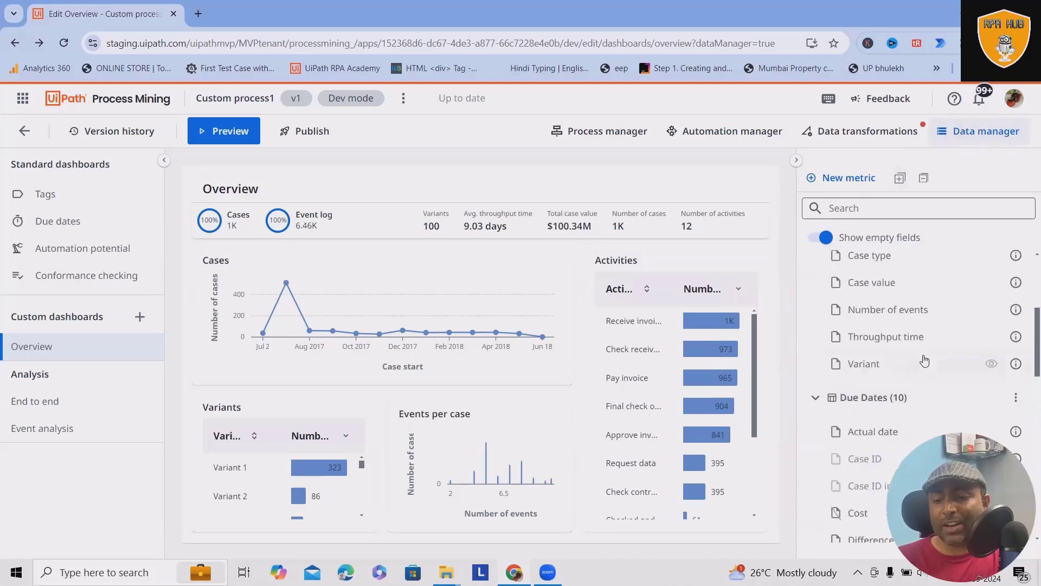
pyautogui.scroll(-3, 895, 399)
pyautogui.scroll(-3, 886, 423)
pyautogui.scroll(-2, 886, 421)
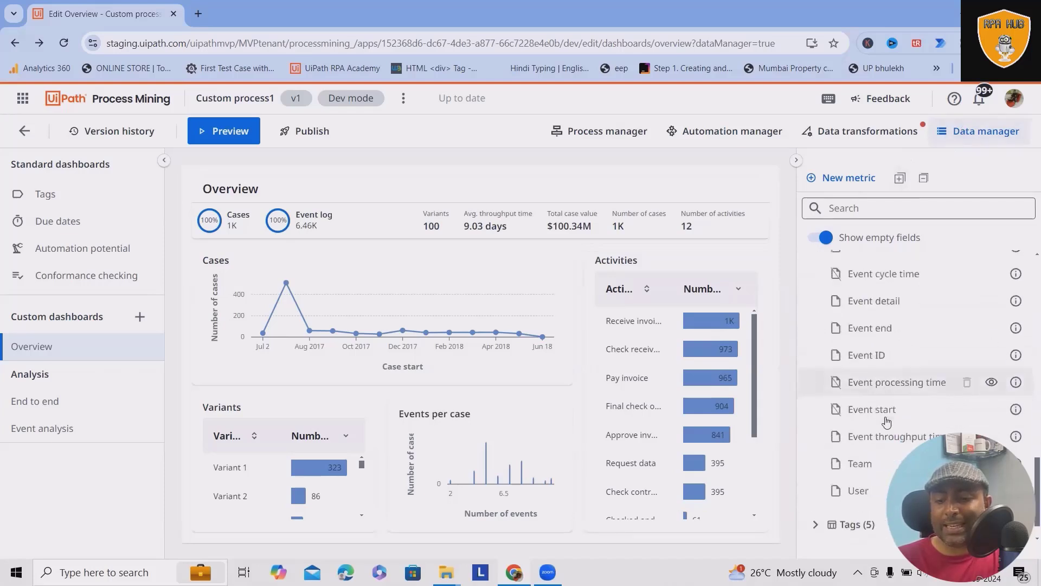
pyautogui.scroll(-1, 887, 421)
pyautogui.scroll(2, 862, 500)
pyautogui.scroll(4, 867, 504)
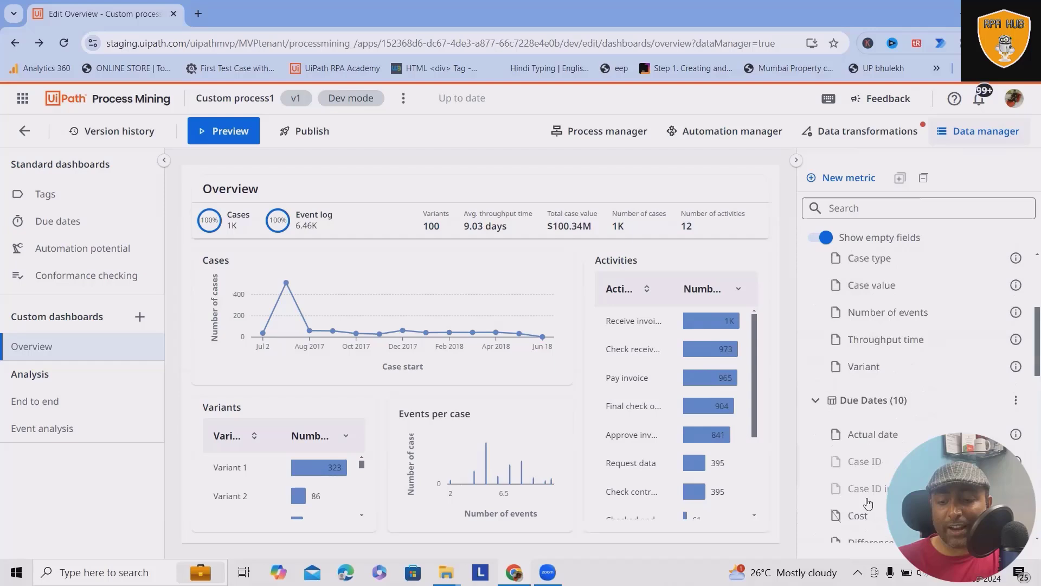
pyautogui.scroll(-3, 868, 505)
pyautogui.scroll(-3, 822, 500)
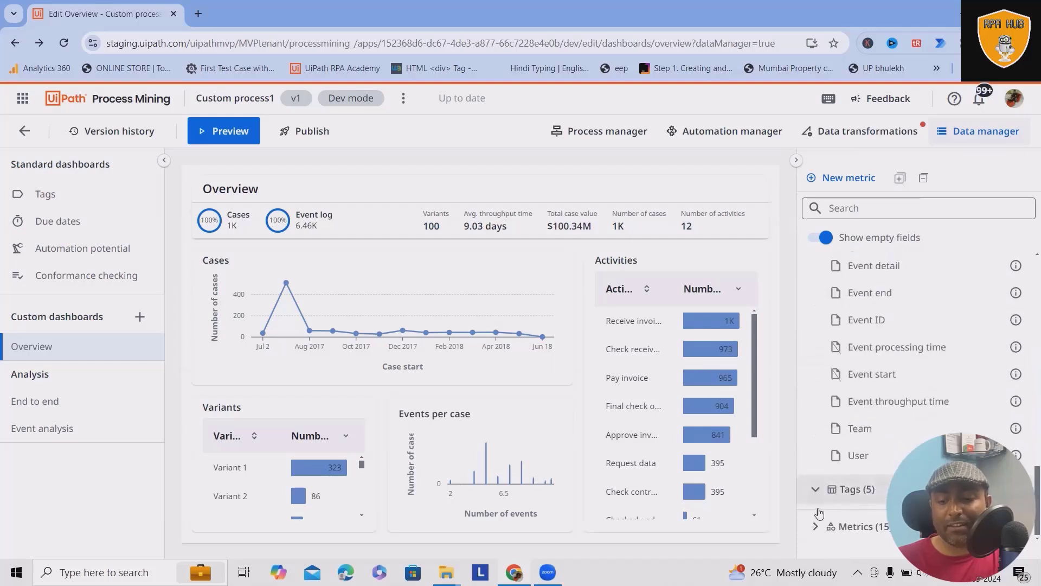
pyautogui.scroll(-3, 819, 513)
pyautogui.scroll(-1, 846, 456)
pyautogui.scroll(2, 879, 402)
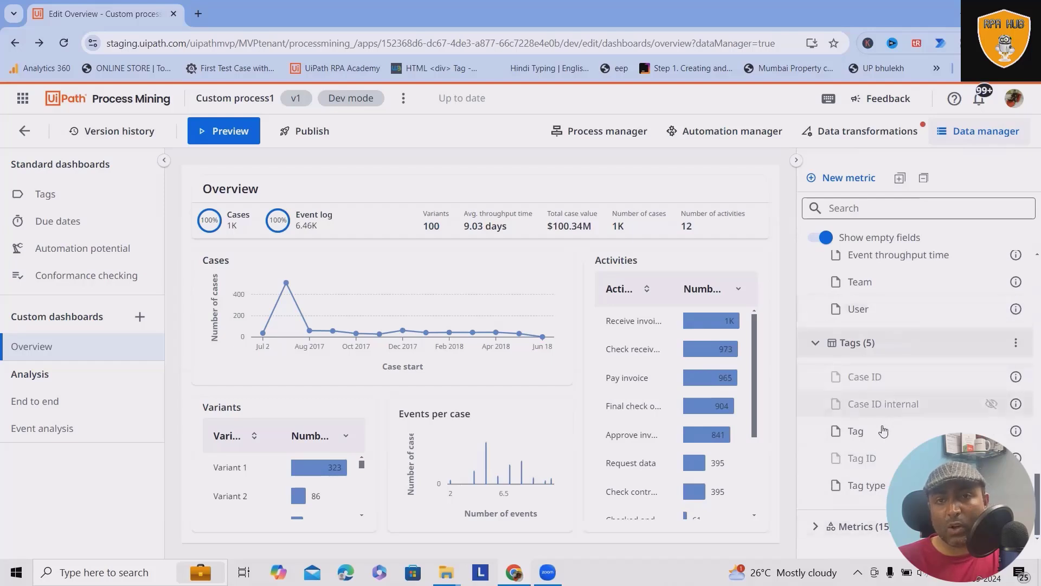
pyautogui.click(815, 527)
pyautogui.scroll(-2, 798, 381)
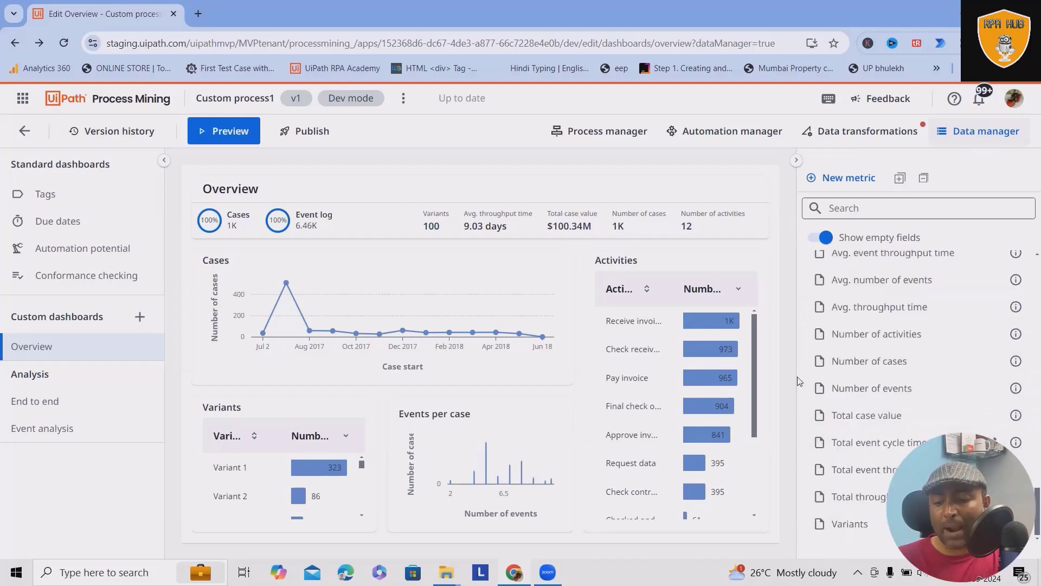
pyautogui.moveTo(911, 252)
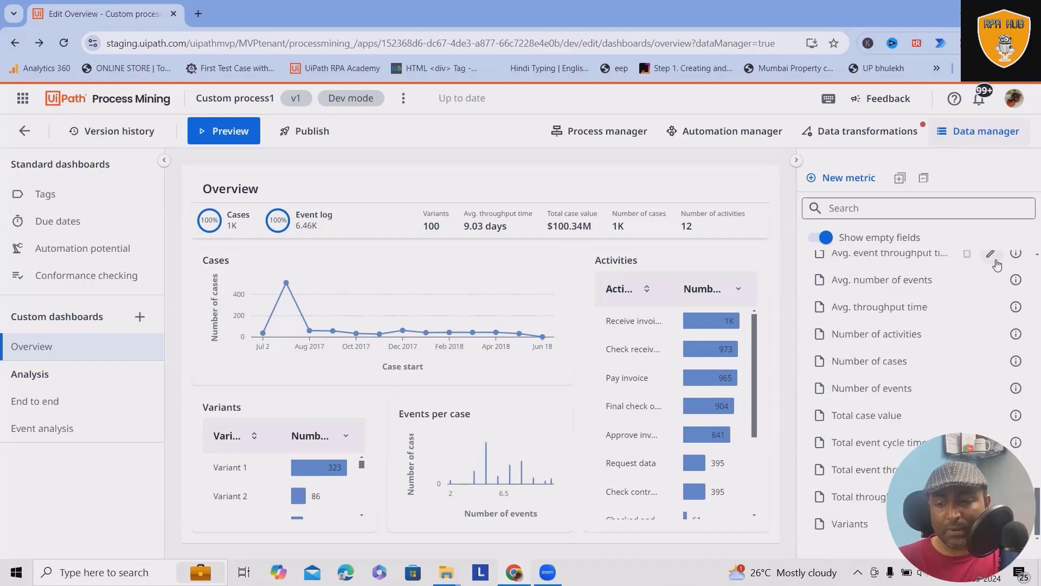
# Review the Avg. event throughput time KPI's metrics and aggregation fields, changing nothing, then return to the editor.
pyautogui.click(990, 254)
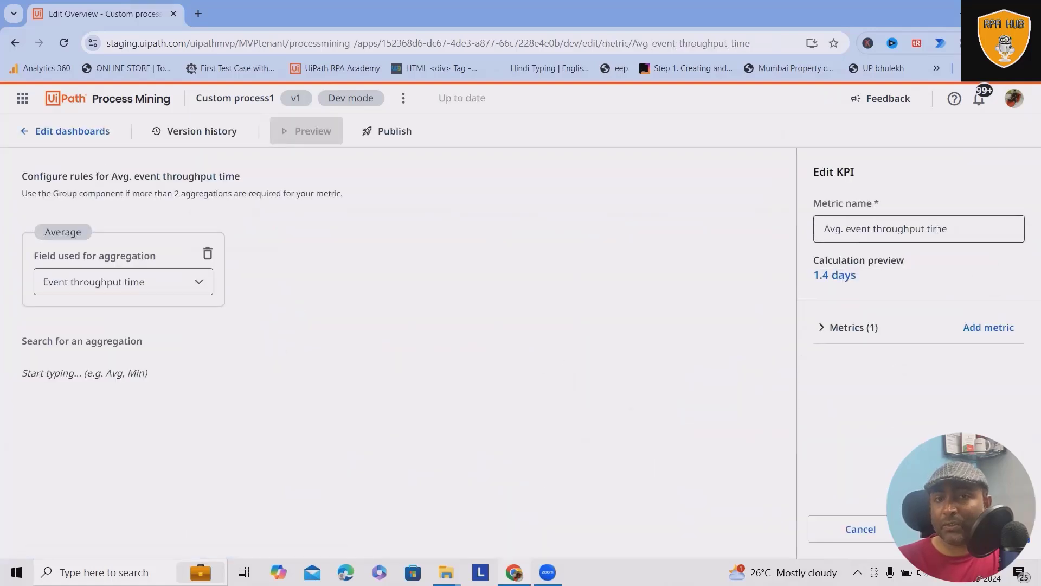
pyautogui.click(831, 334)
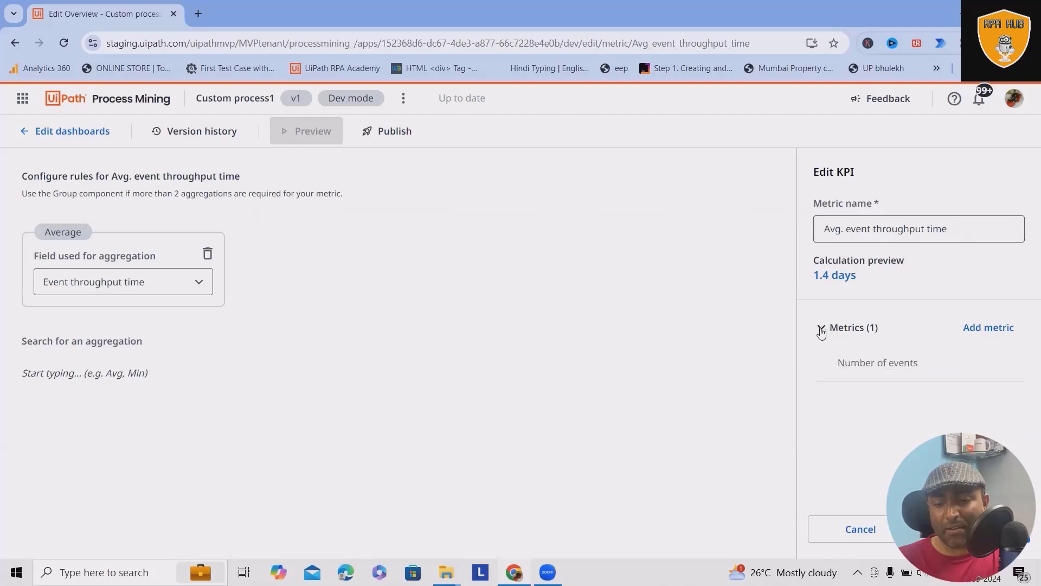
pyautogui.click(196, 292)
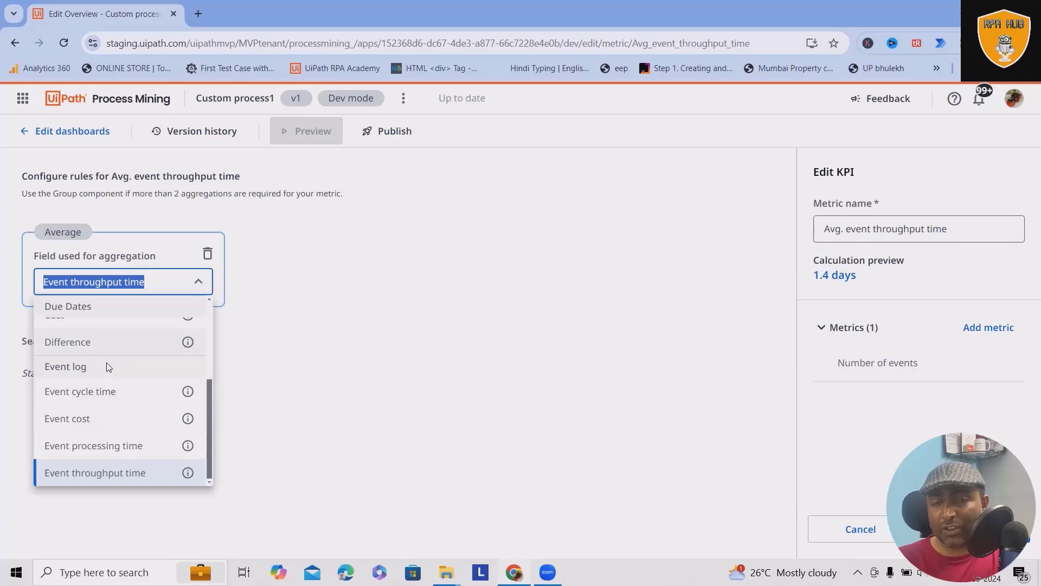
pyautogui.click(953, 227)
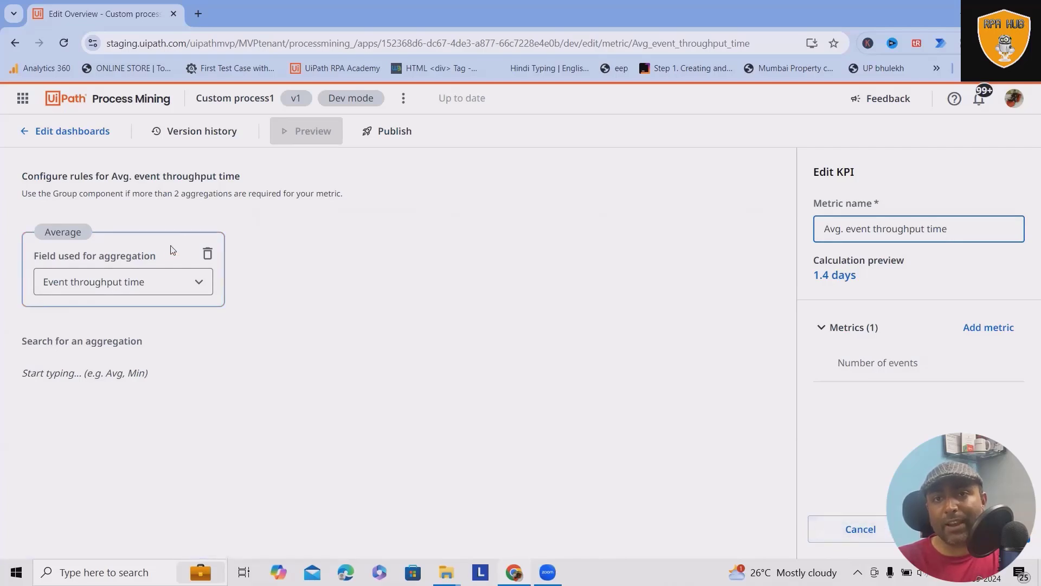
pyautogui.click(45, 140)
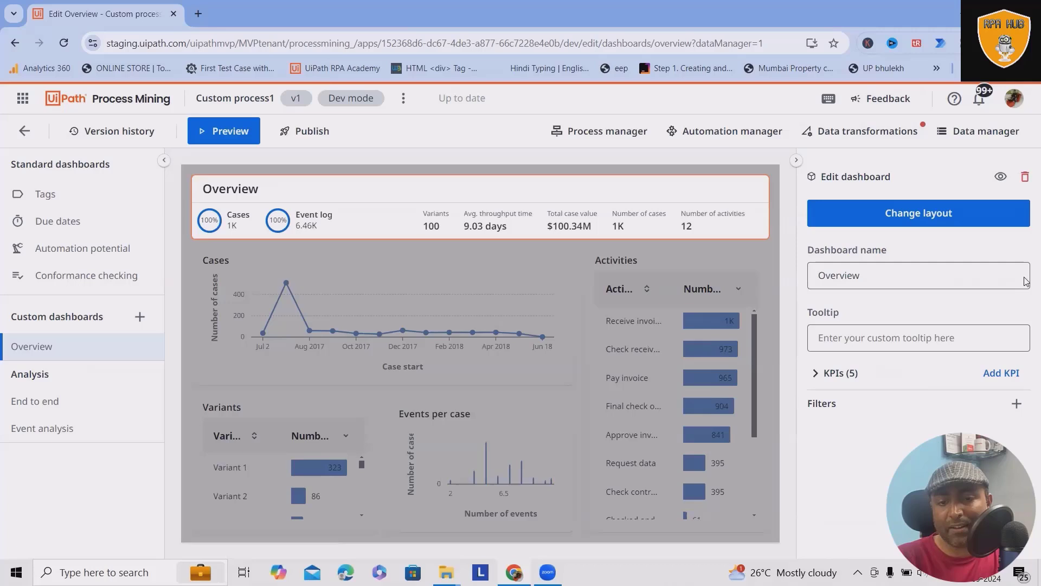
# Browse workspace queues in the Automation manager without adding one, then open Build automation templates.
pyautogui.click(715, 131)
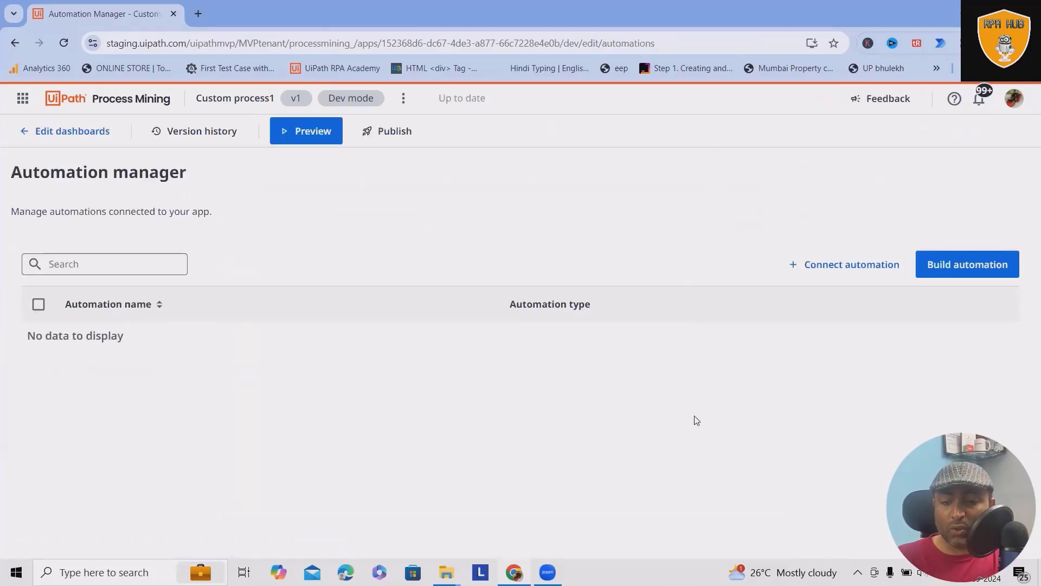
pyautogui.click(827, 280)
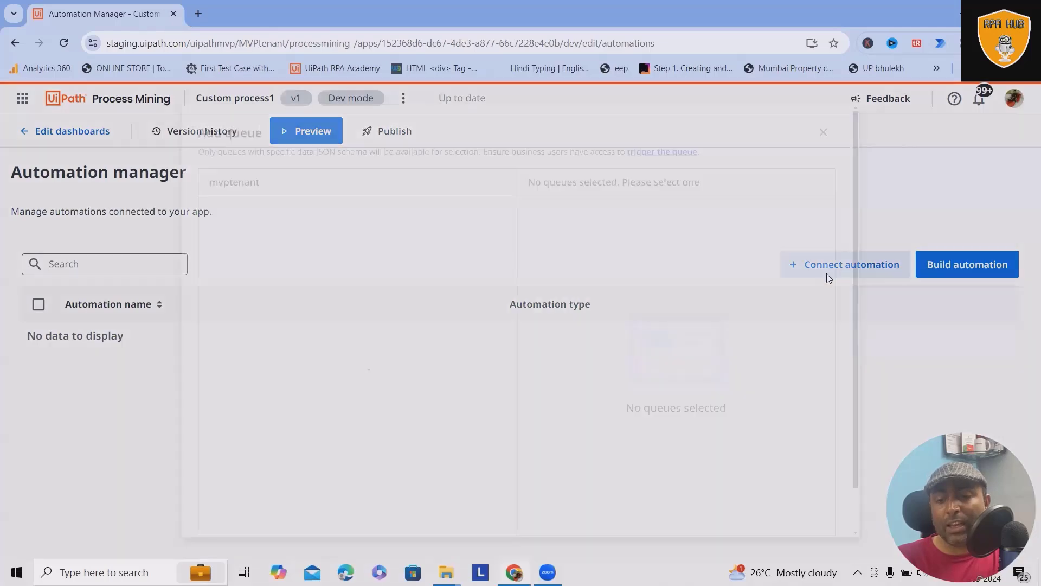
pyautogui.scroll(-1, 351, 369)
pyautogui.scroll(-1, 239, 191)
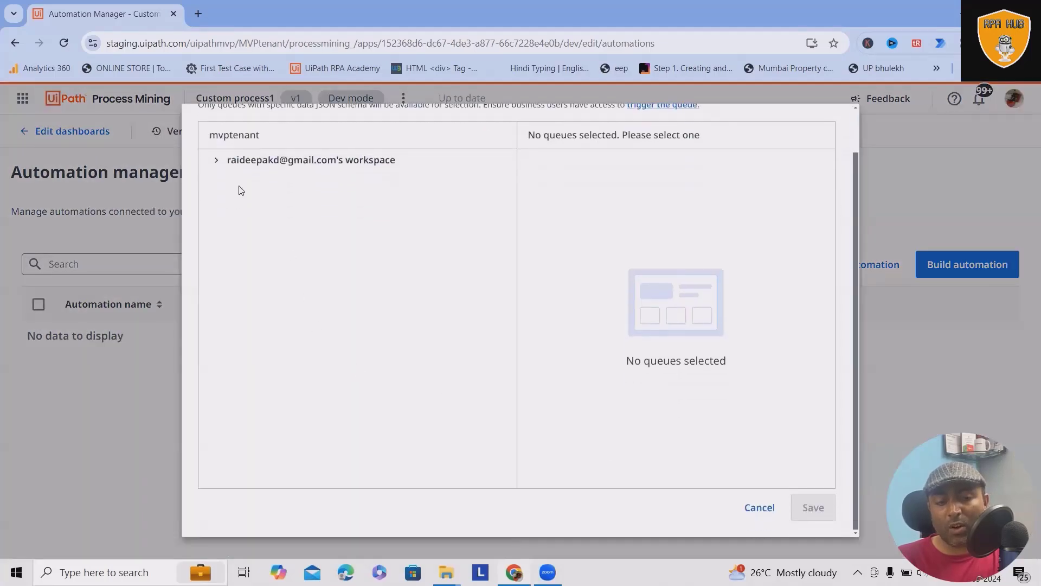
pyautogui.click(217, 161)
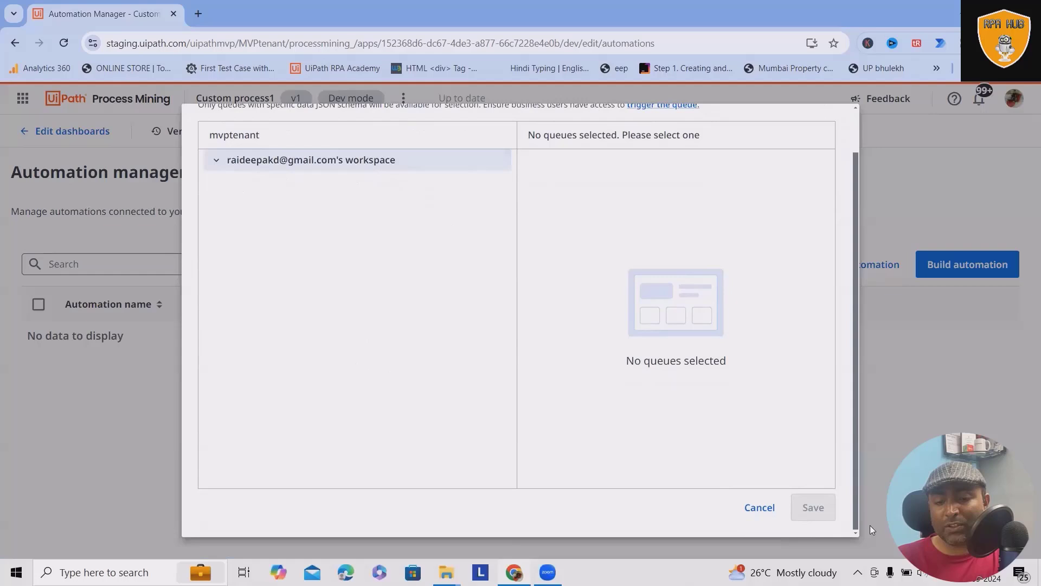
pyautogui.scroll(1, 624, 421)
pyautogui.scroll(1, 756, 523)
pyautogui.scroll(-1, 700, 461)
pyautogui.scroll(1, 285, 260)
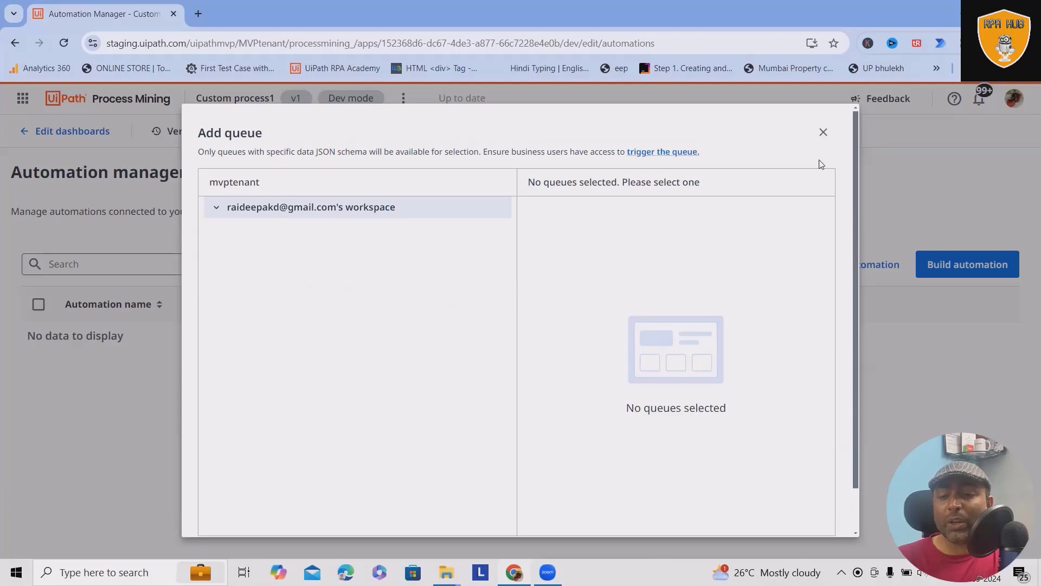
pyautogui.click(823, 132)
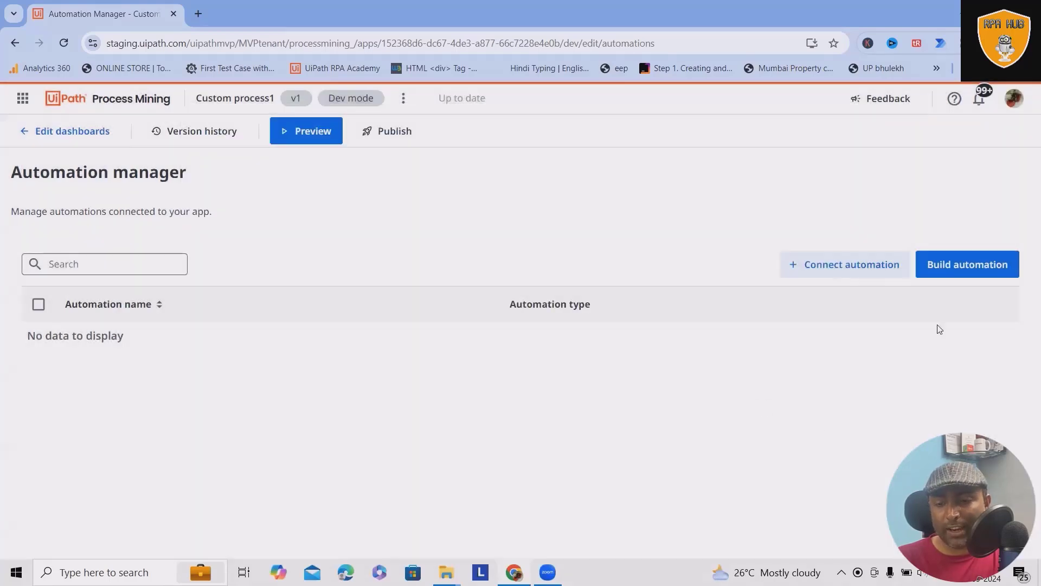
pyautogui.click(965, 269)
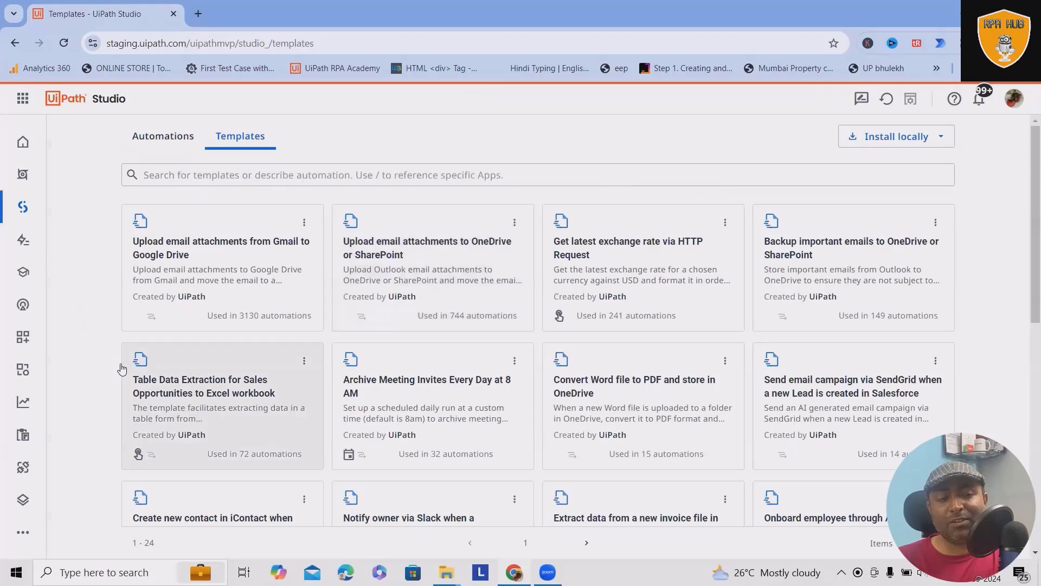
# View the 'Upload email attachments from Gmail to Google Drive' template, then go back to Process Mining.
pyautogui.click(224, 260)
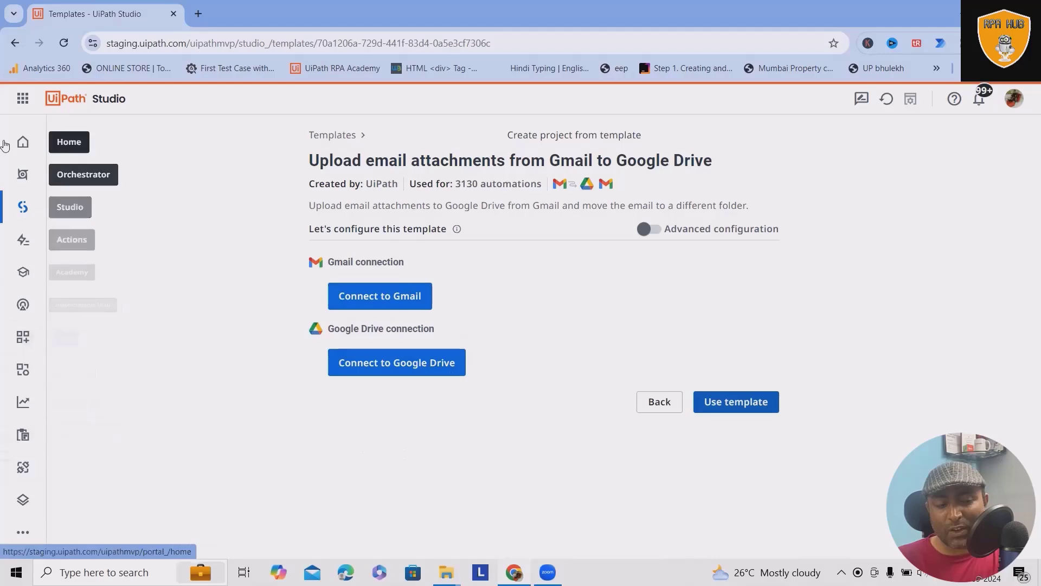
pyautogui.click(14, 43)
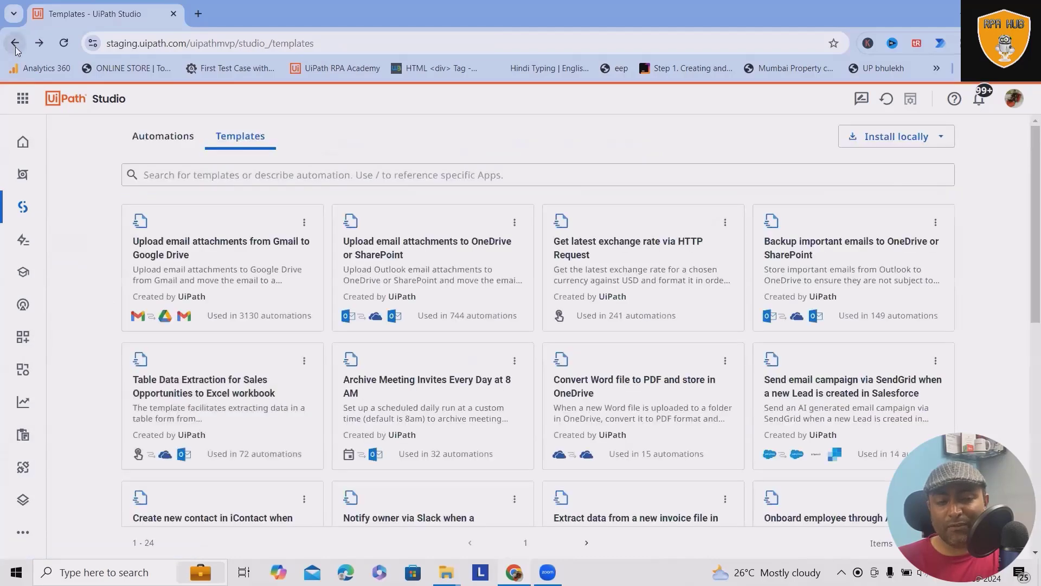
pyautogui.click(14, 44)
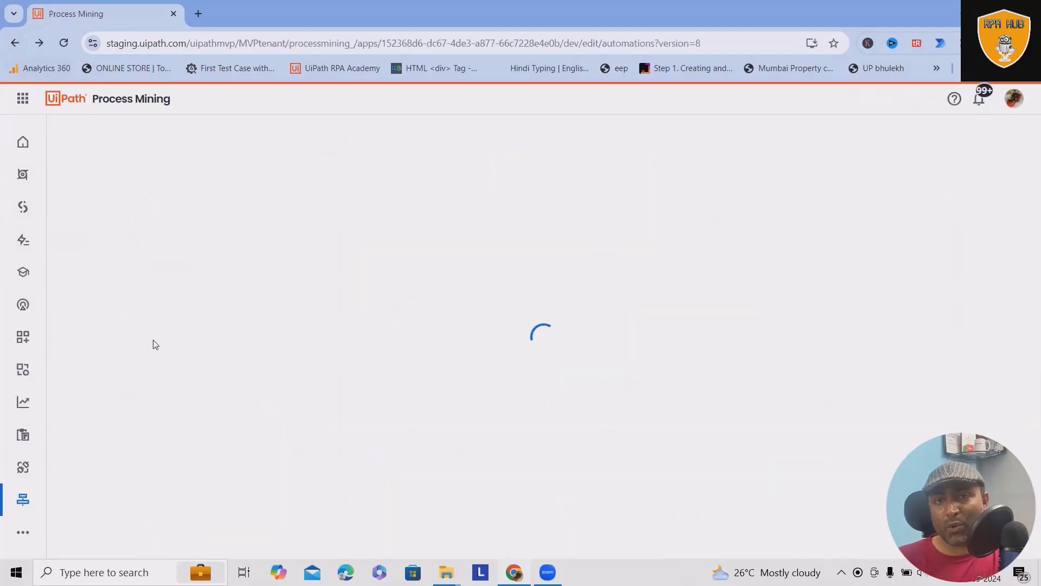
# Preview the Cases_raw table and its log, then the Due_dates_raw and Event_log_raw input tables.
pyautogui.click(14, 43)
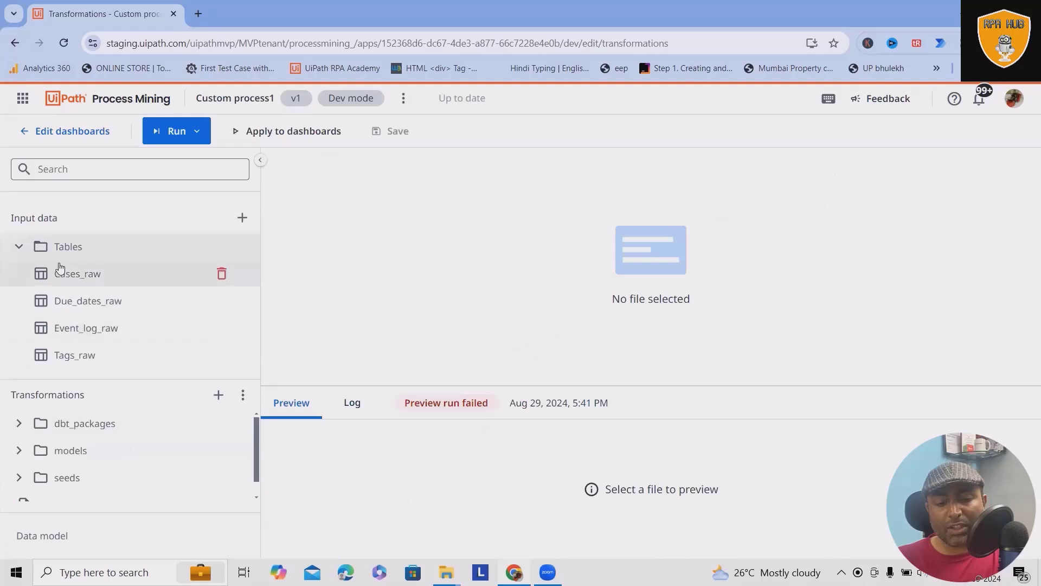
pyautogui.click(73, 283)
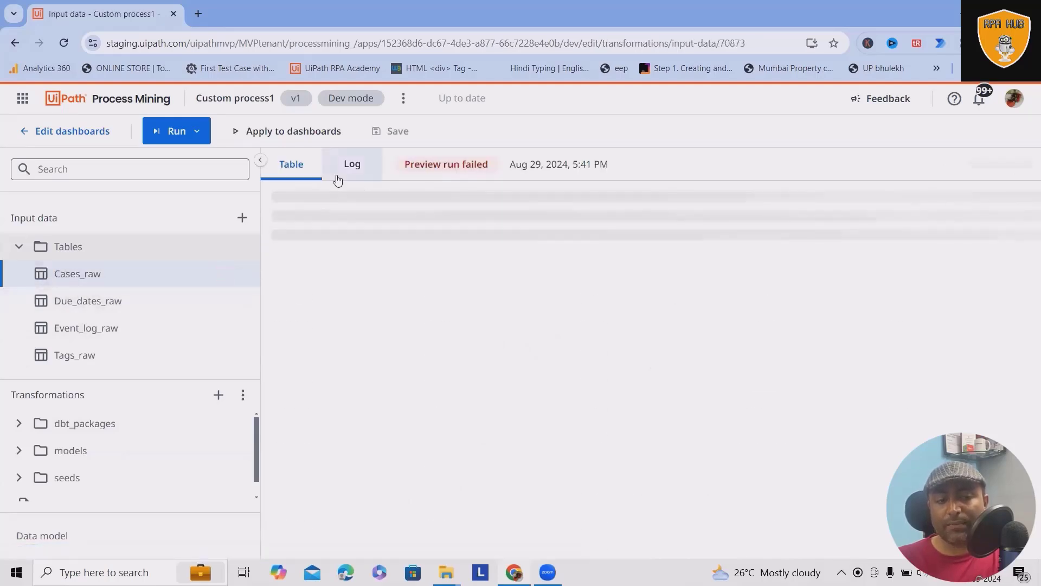
pyautogui.click(360, 173)
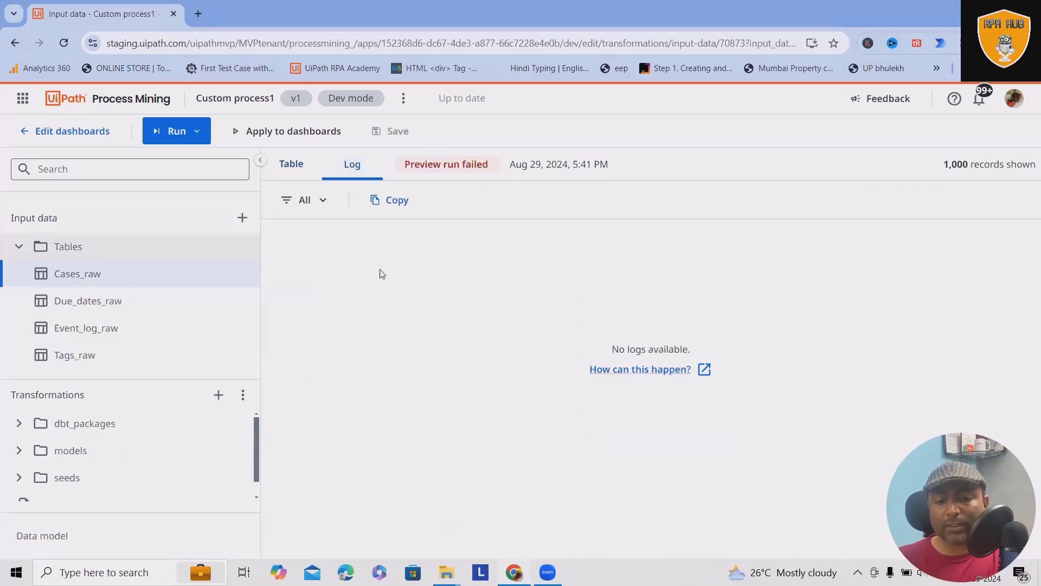
pyautogui.click(71, 303)
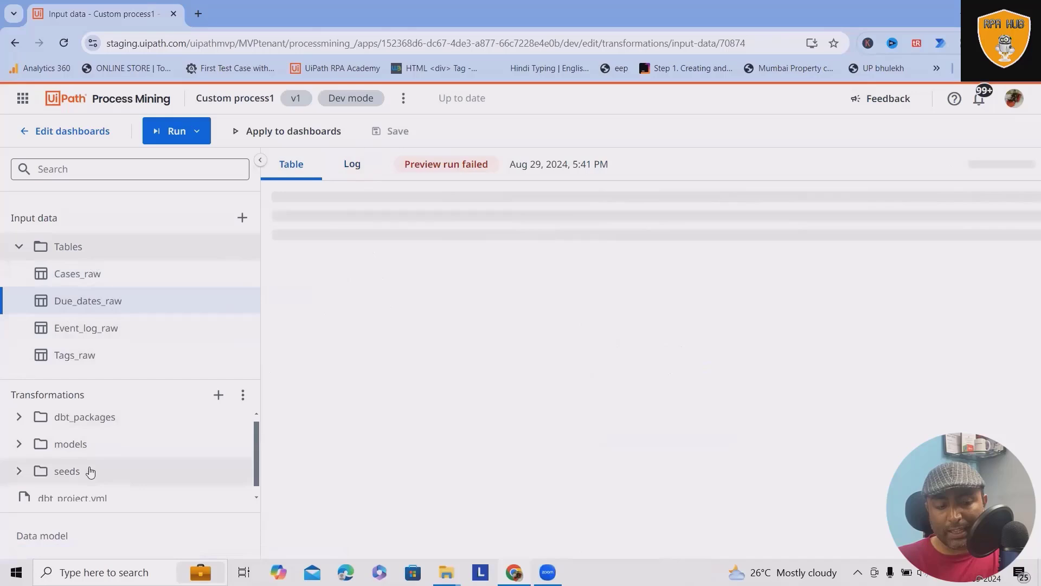
pyautogui.scroll(-1, 88, 471)
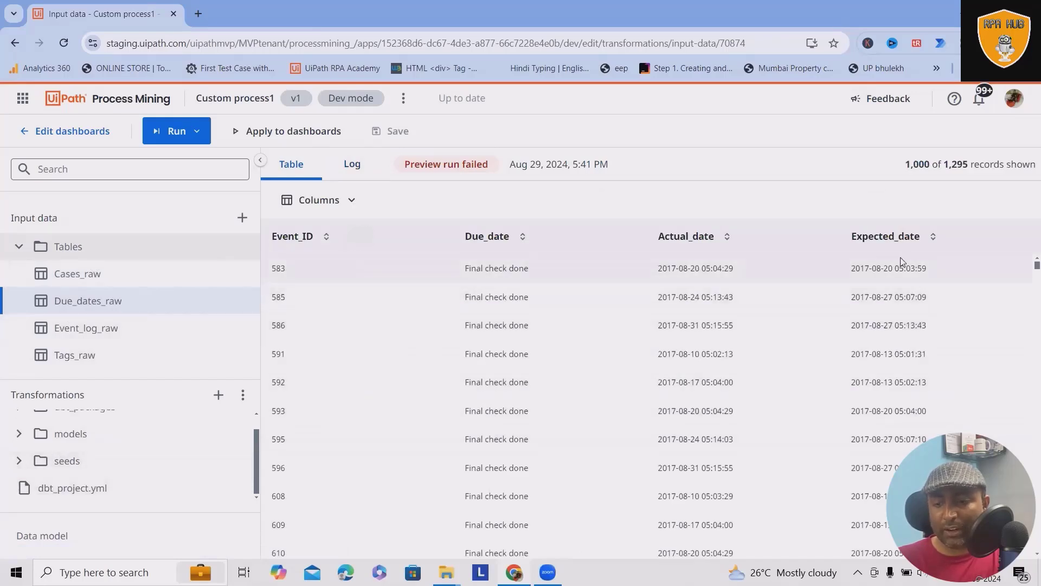
pyautogui.scroll(1, 122, 440)
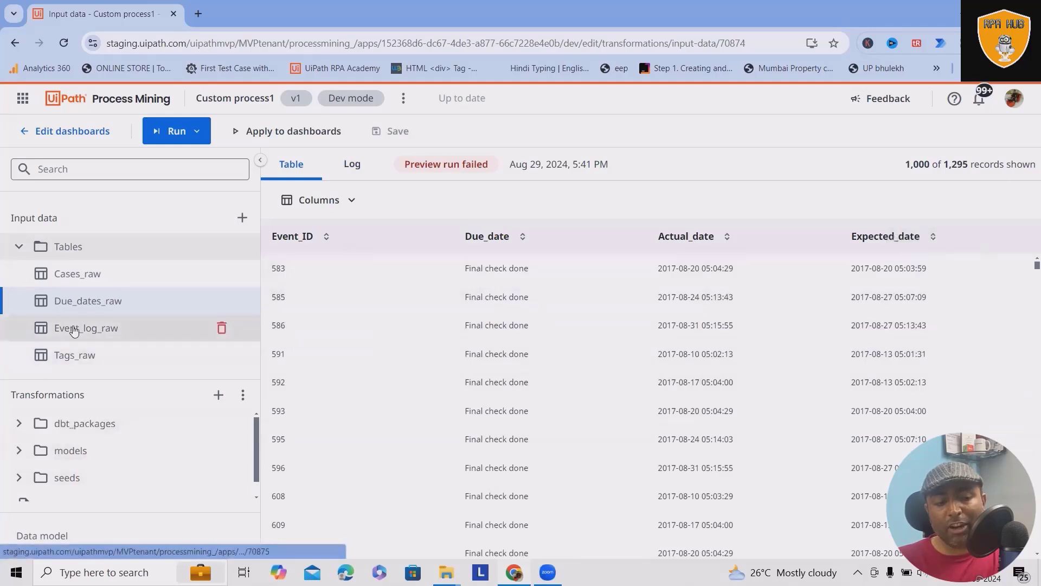
pyautogui.click(73, 329)
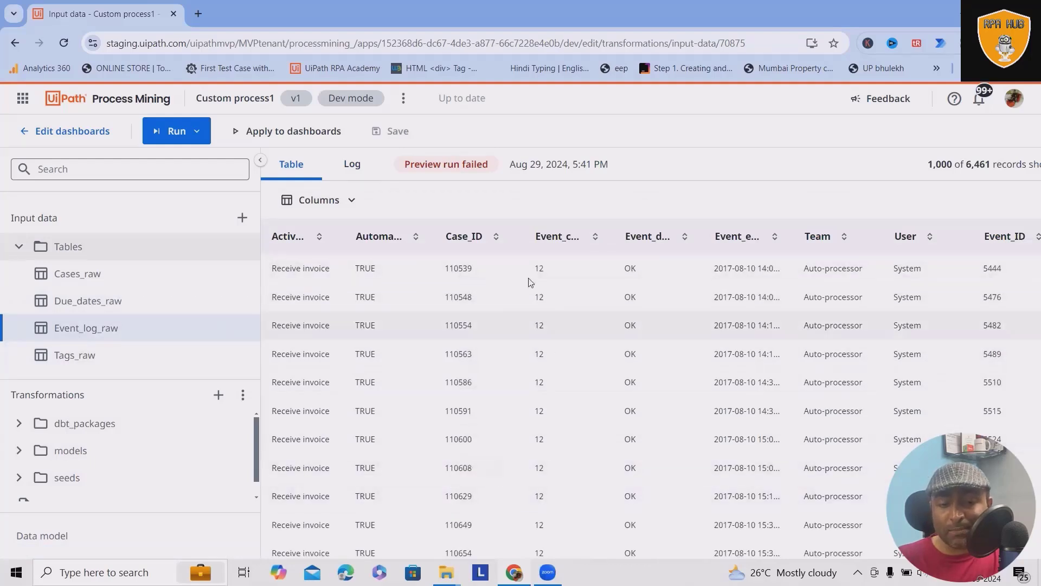
# Hide and restore Event_log_raw's Activity, Automated and Case_ID columns, then view its log.
pyautogui.click(346, 202)
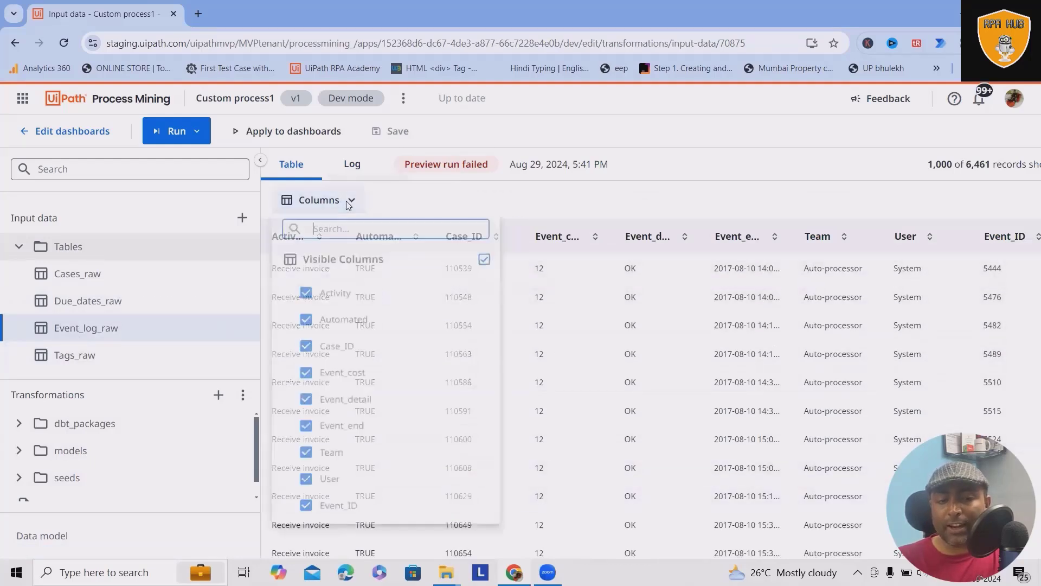
pyautogui.click(321, 299)
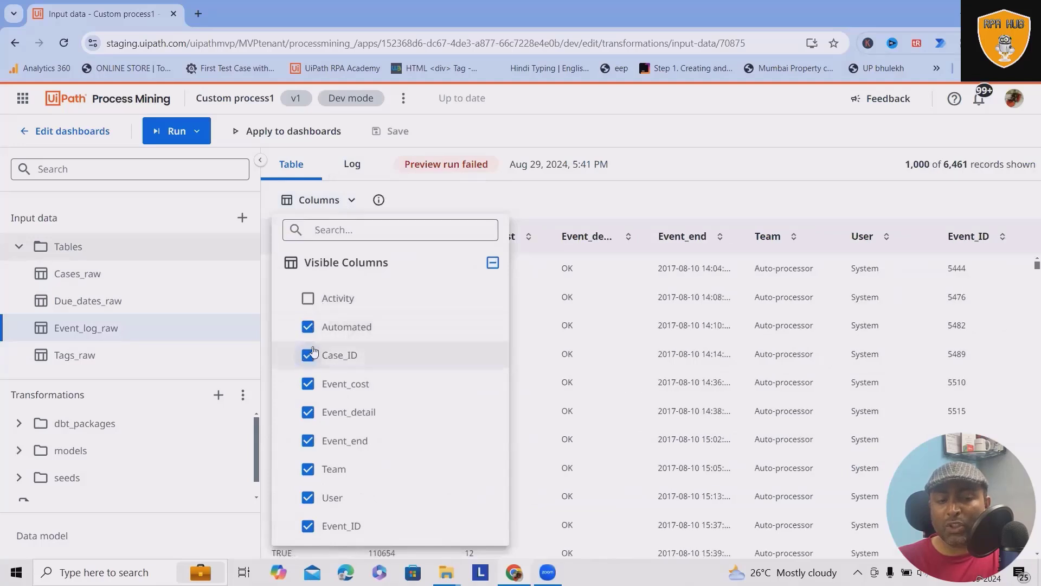
pyautogui.click(309, 328)
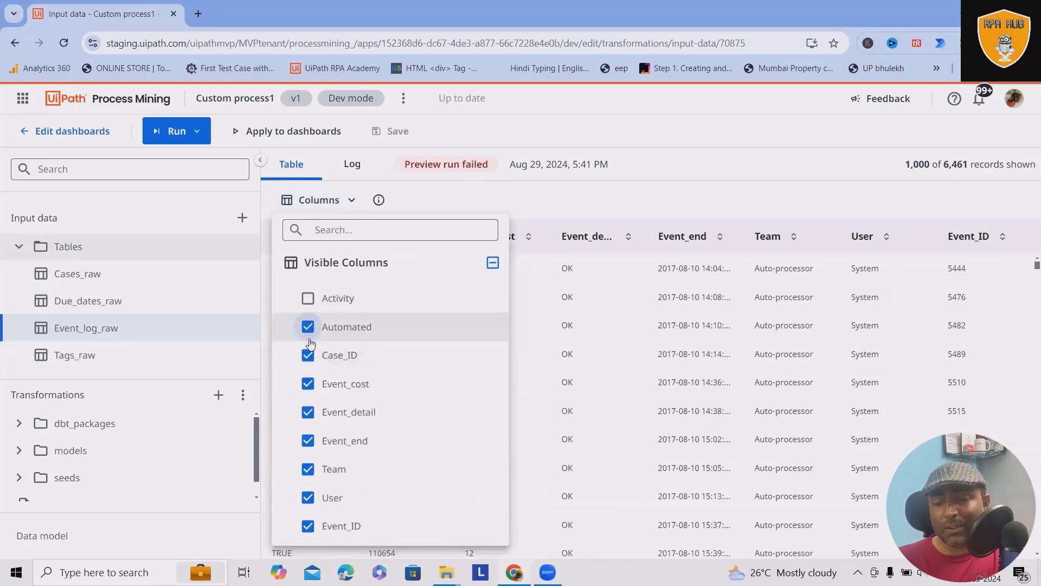
pyautogui.click(310, 356)
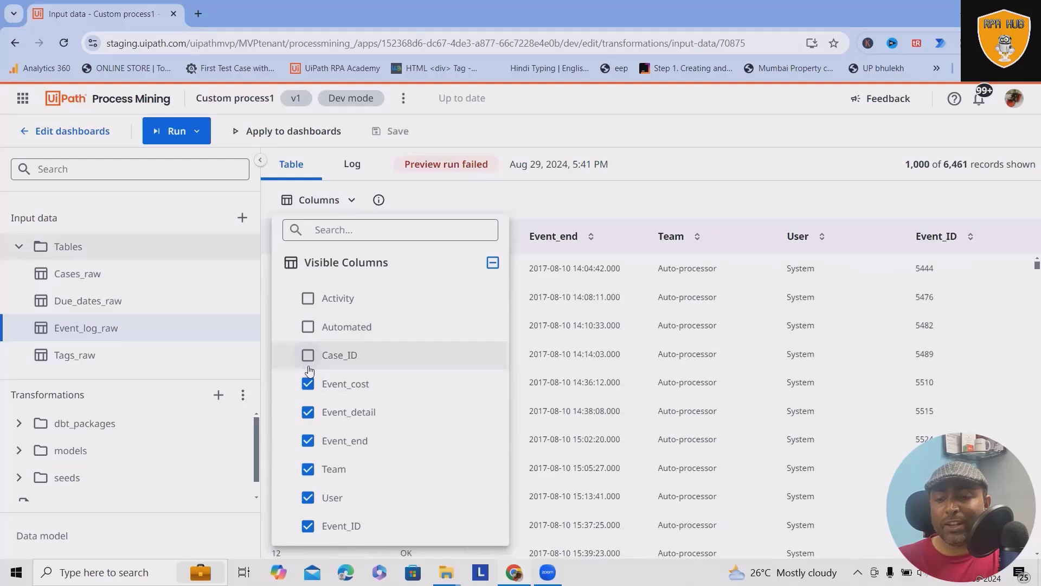
pyautogui.click(309, 327)
pyautogui.click(308, 299)
pyautogui.click(308, 355)
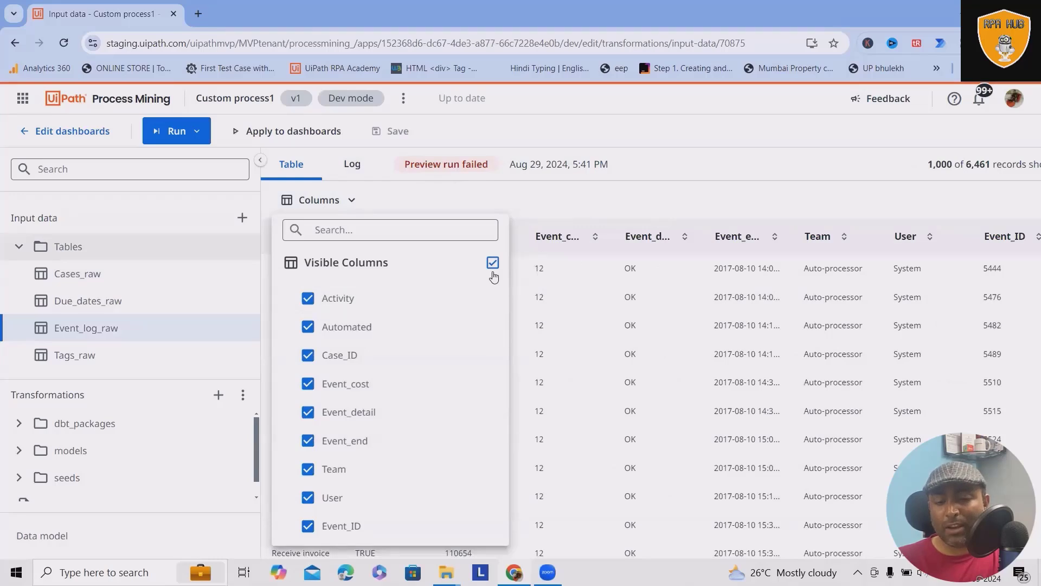
pyautogui.click(628, 204)
pyautogui.click(352, 165)
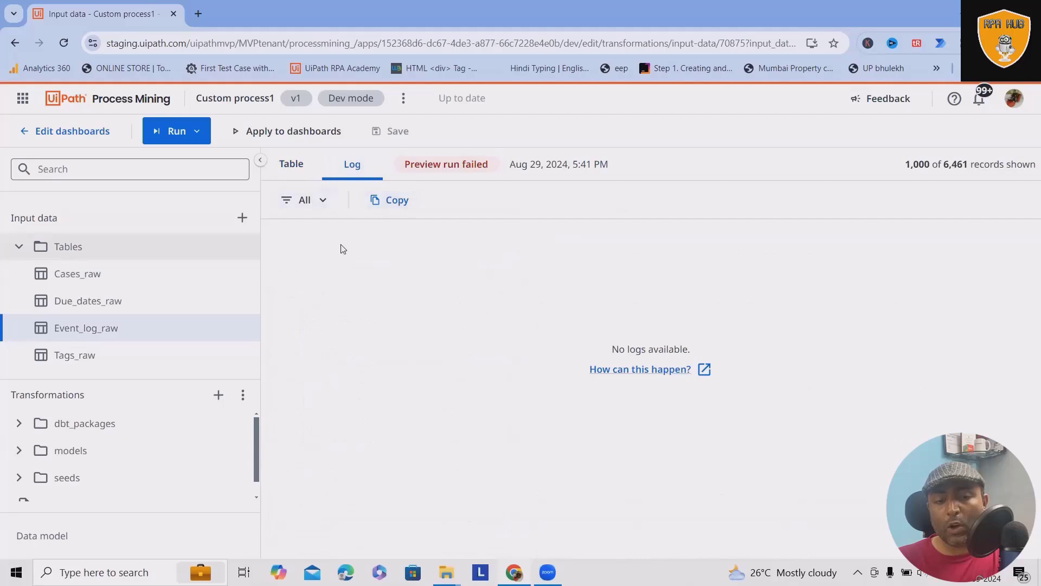
pyautogui.scroll(-1, 65, 440)
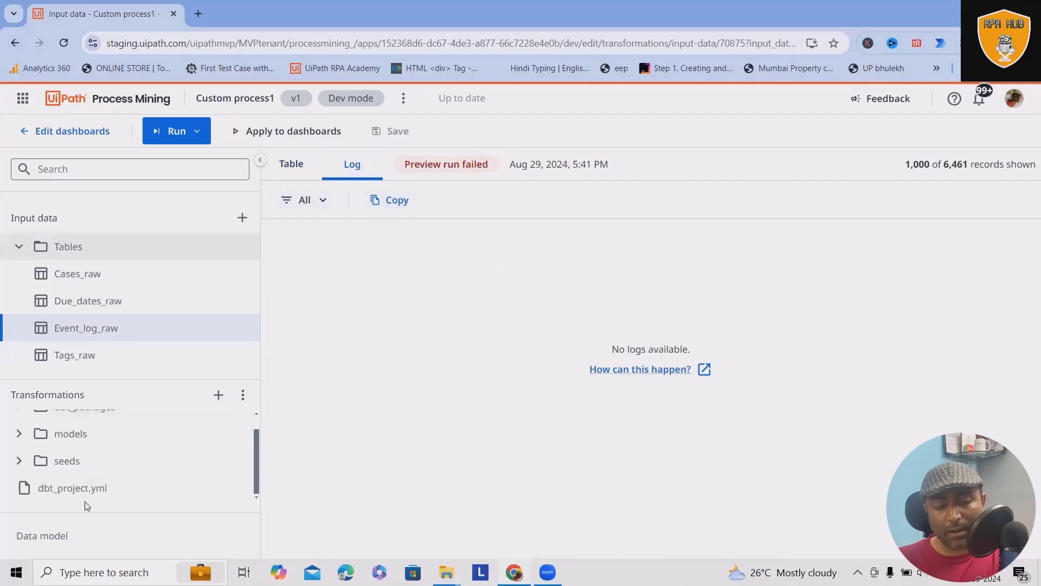
pyautogui.scroll(1, 65, 487)
pyautogui.scroll(-1, 66, 468)
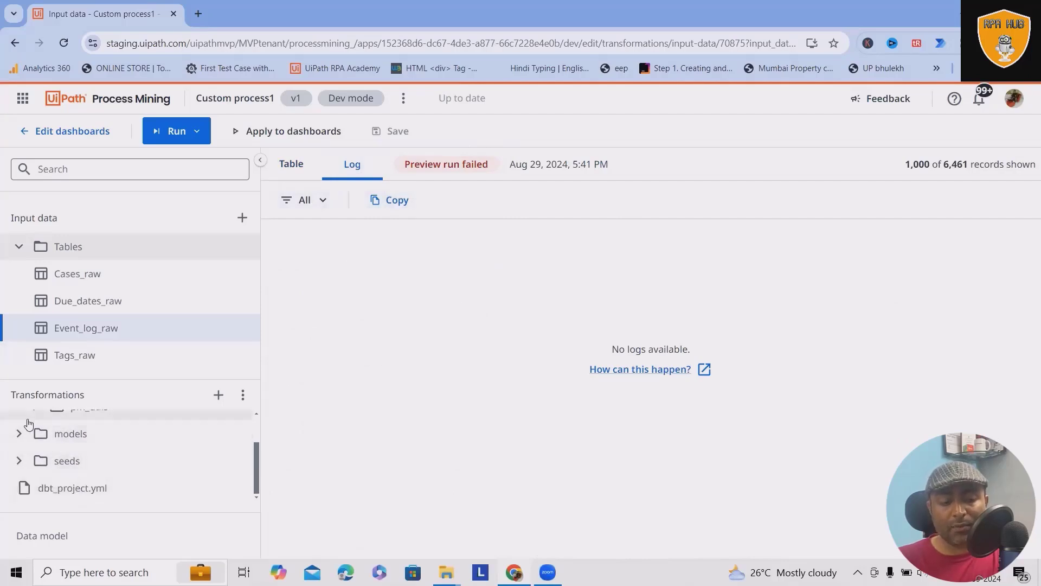
pyautogui.scroll(1, 31, 426)
# Open pm_utils' dbt_project.yml file and run all transformations.
pyautogui.click(33, 449)
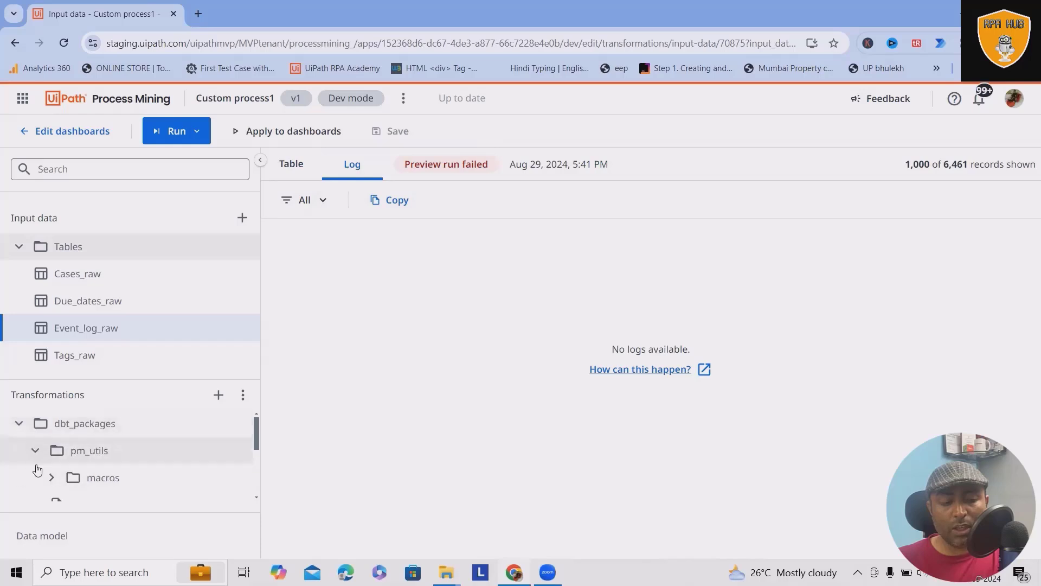
pyautogui.scroll(-2, 49, 472)
pyautogui.click(90, 440)
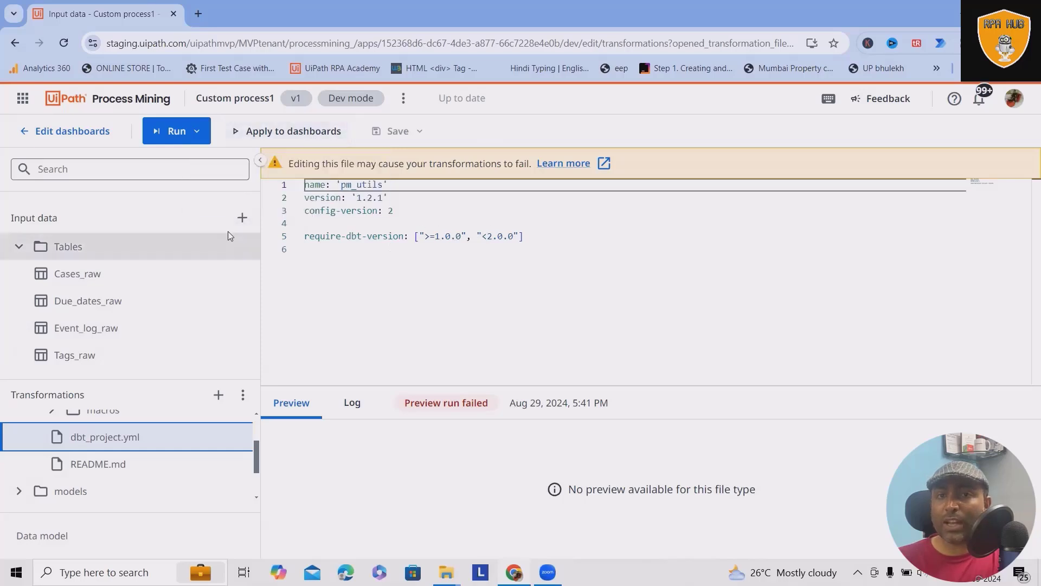
pyautogui.click(172, 134)
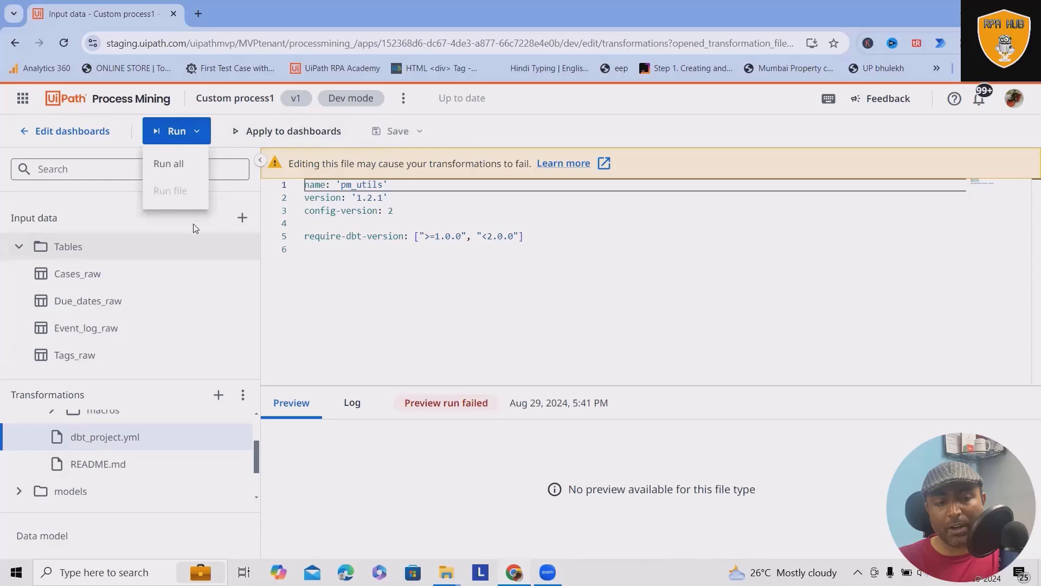
pyautogui.click(175, 165)
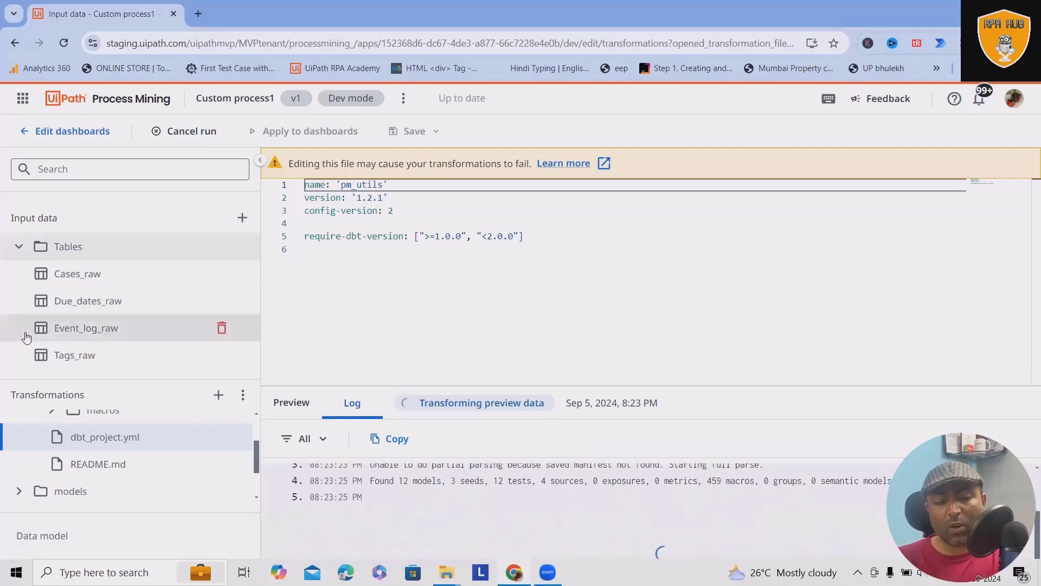
pyautogui.scroll(-2, 92, 482)
# Create a new transformation file and commit it for editing.
pyautogui.click(218, 395)
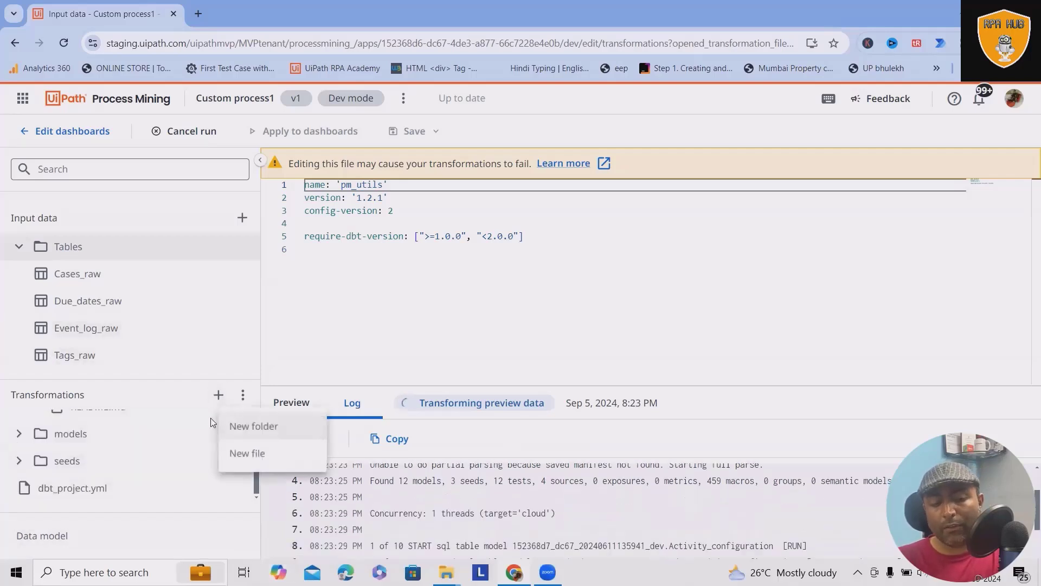
pyautogui.click(268, 463)
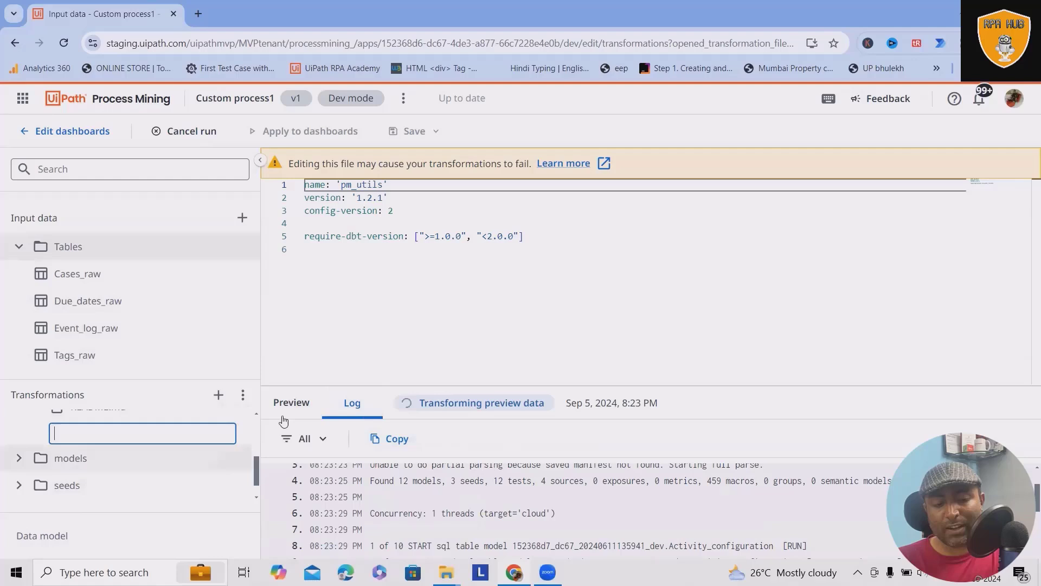
pyautogui.click(344, 353)
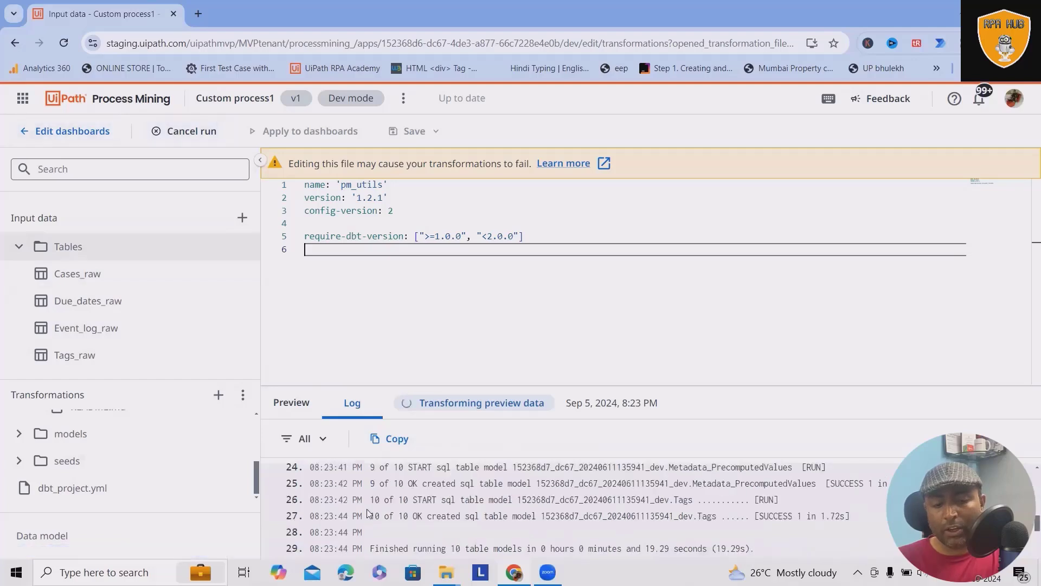
pyautogui.scroll(2, 419, 509)
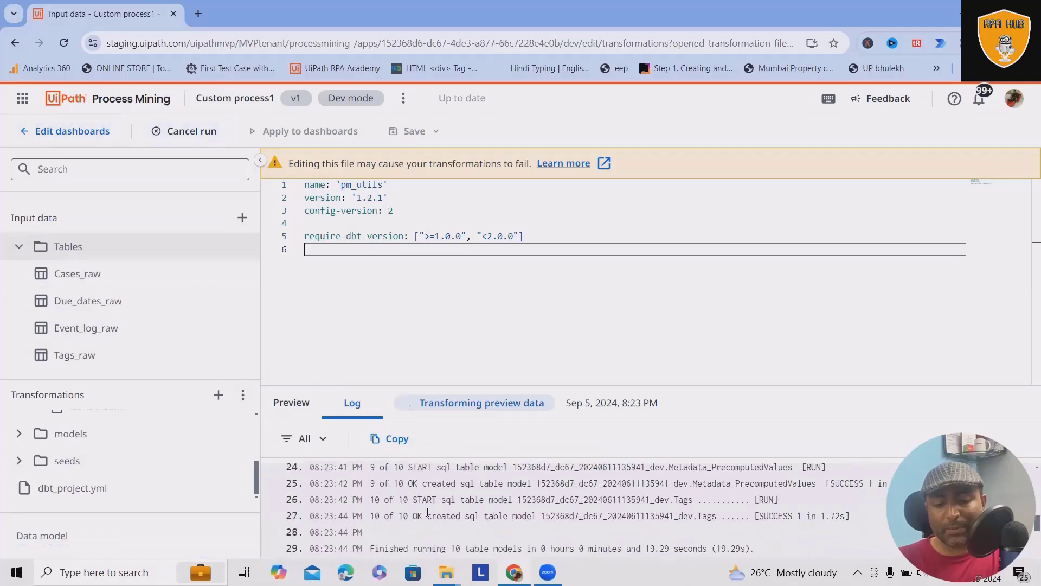
pyautogui.scroll(2, 602, 511)
pyautogui.scroll(-1, 785, 514)
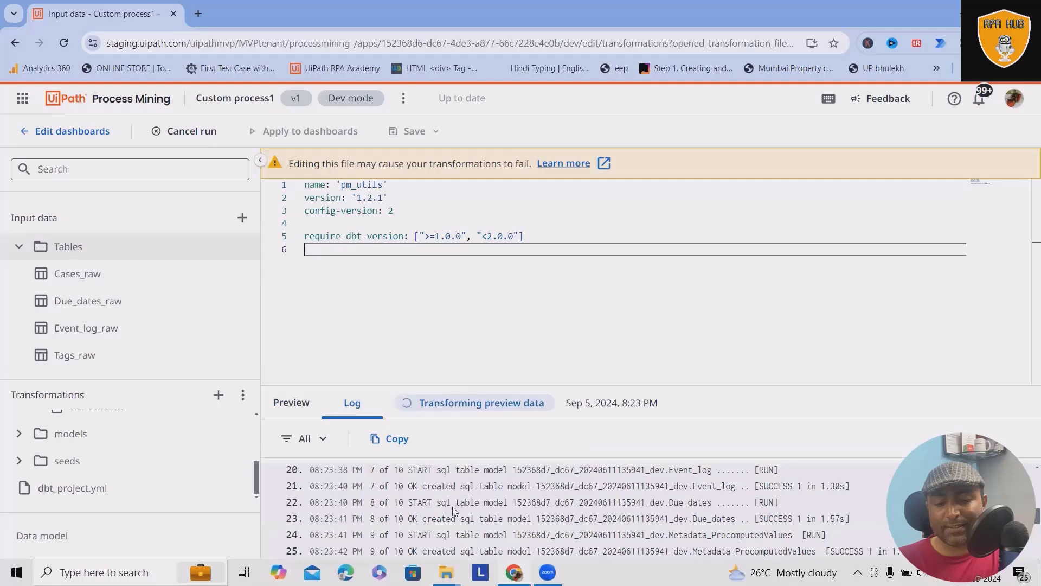
# Copy the Due_dates model's log line and return to dashboard editing.
pyautogui.moveTo(401, 500); pyautogui.dragTo(705, 502)
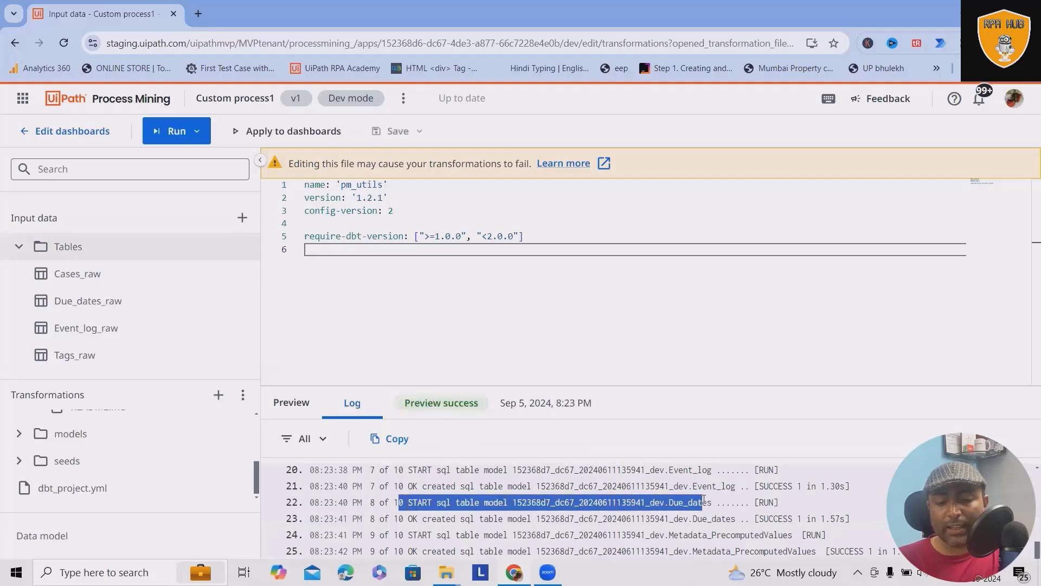
pyautogui.scroll(3, 640, 514)
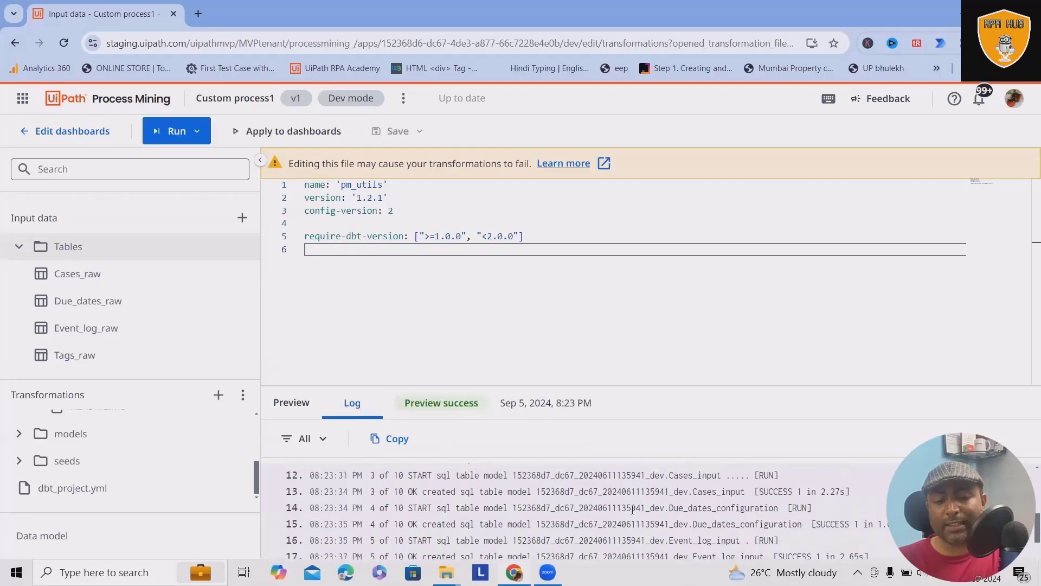
pyautogui.click(392, 438)
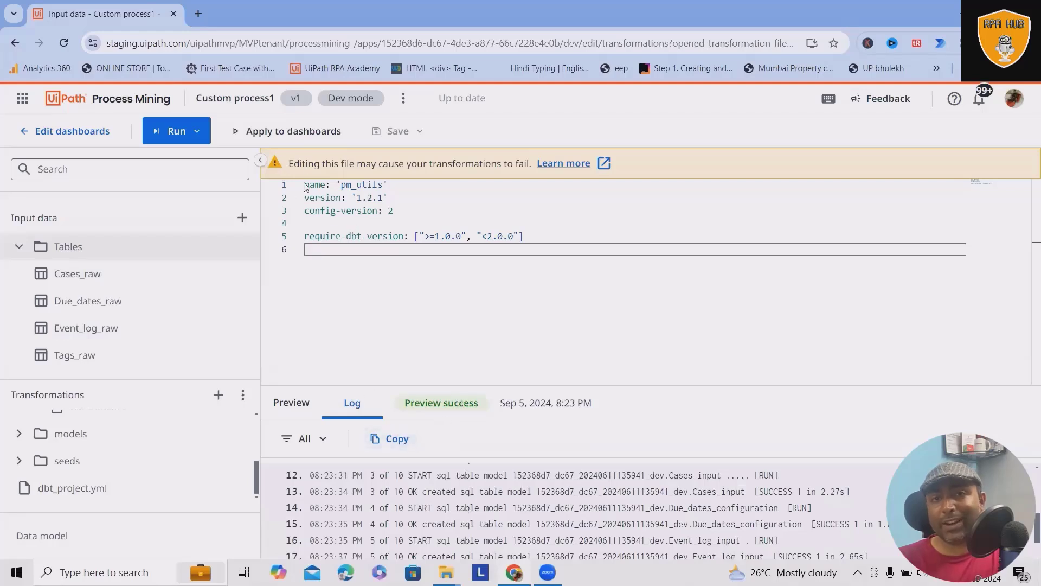
pyautogui.click(195, 132)
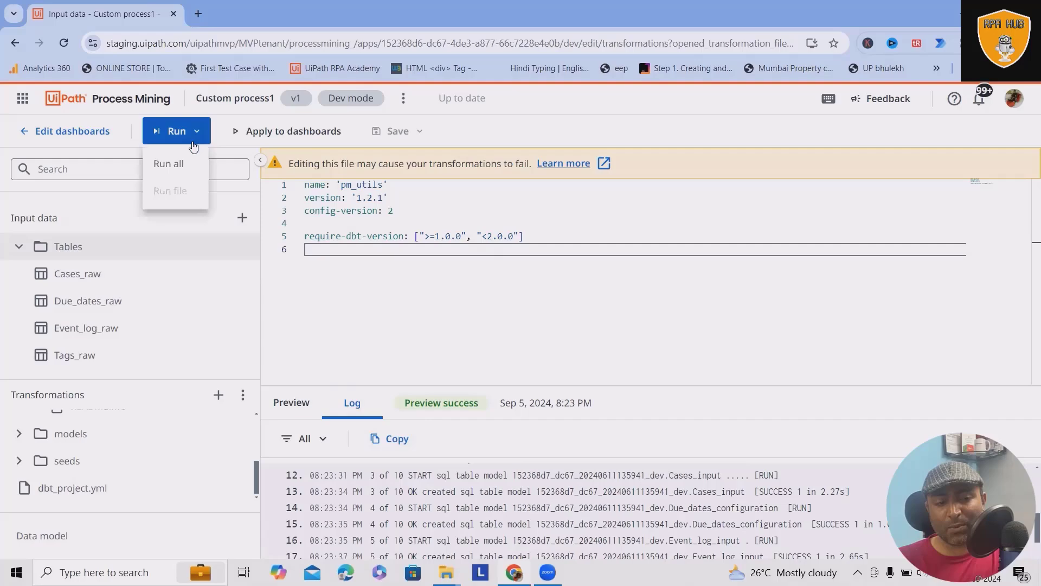
pyautogui.click(72, 134)
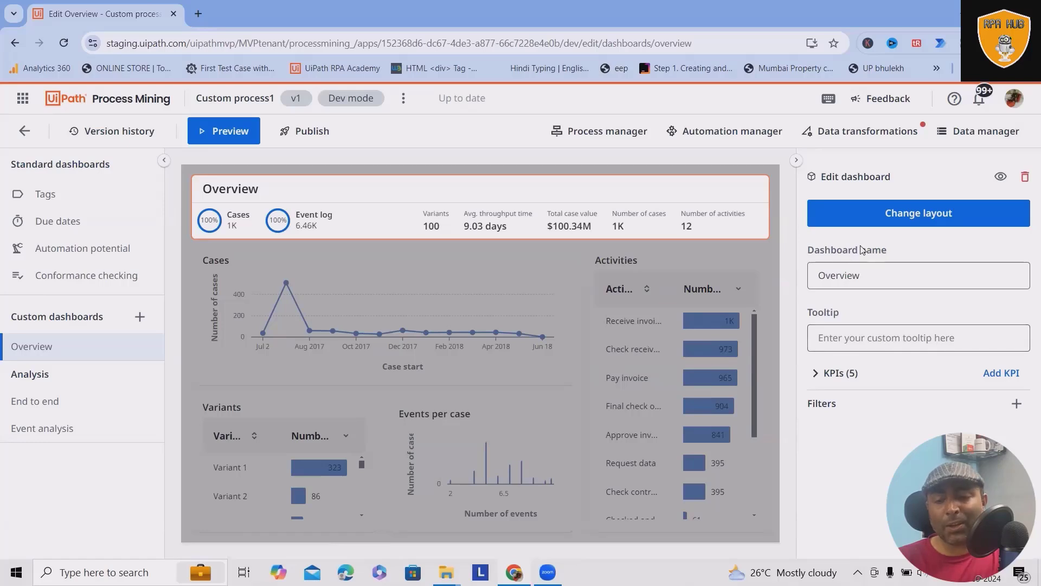
# Browse dashboard layouts and the Process manager page, then open the Tags standard dashboard.
pyautogui.click(909, 218)
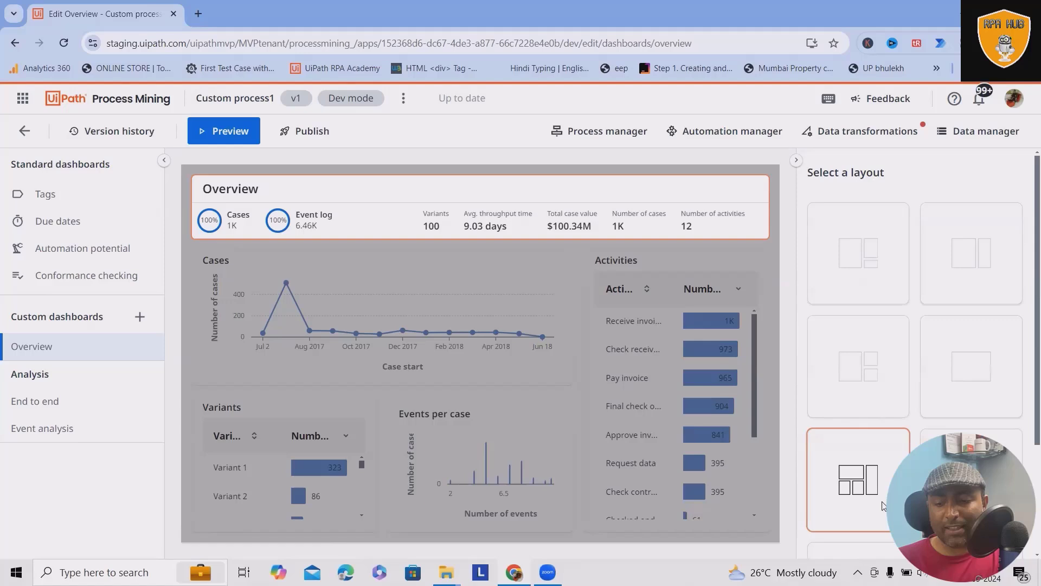
pyautogui.scroll(-2, 943, 370)
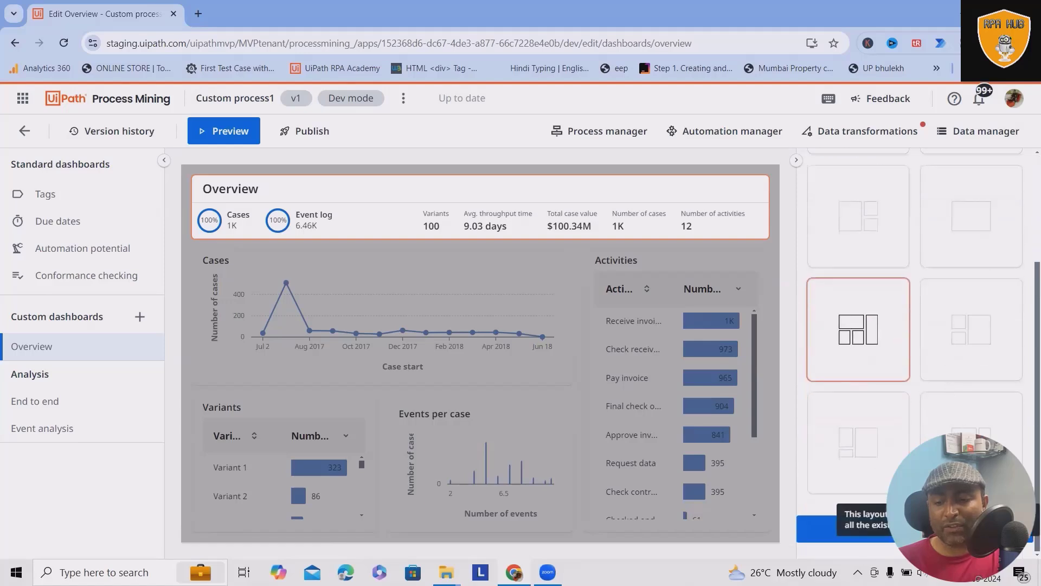
pyautogui.scroll(2, 926, 355)
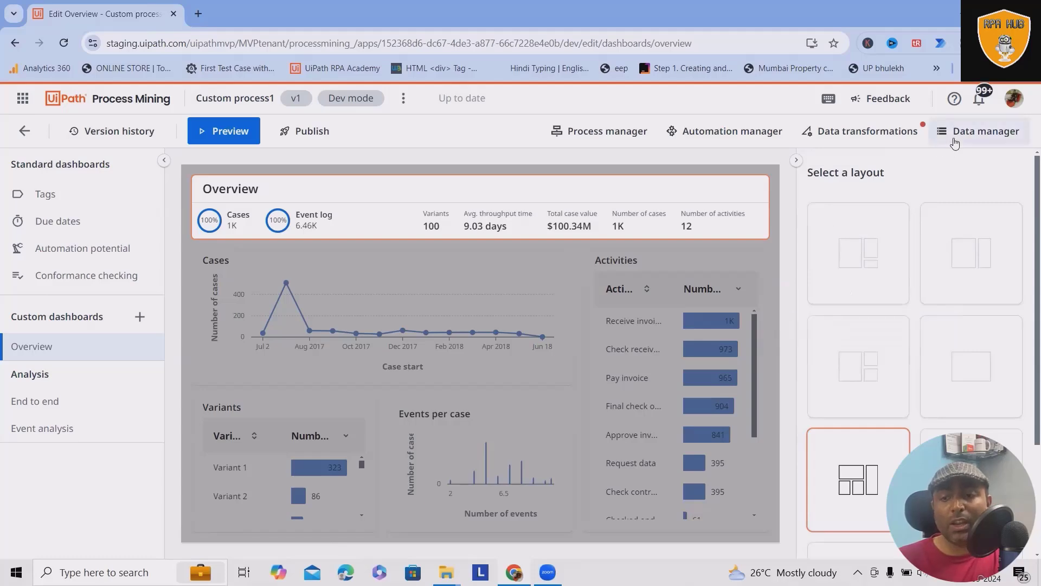
pyautogui.click(619, 131)
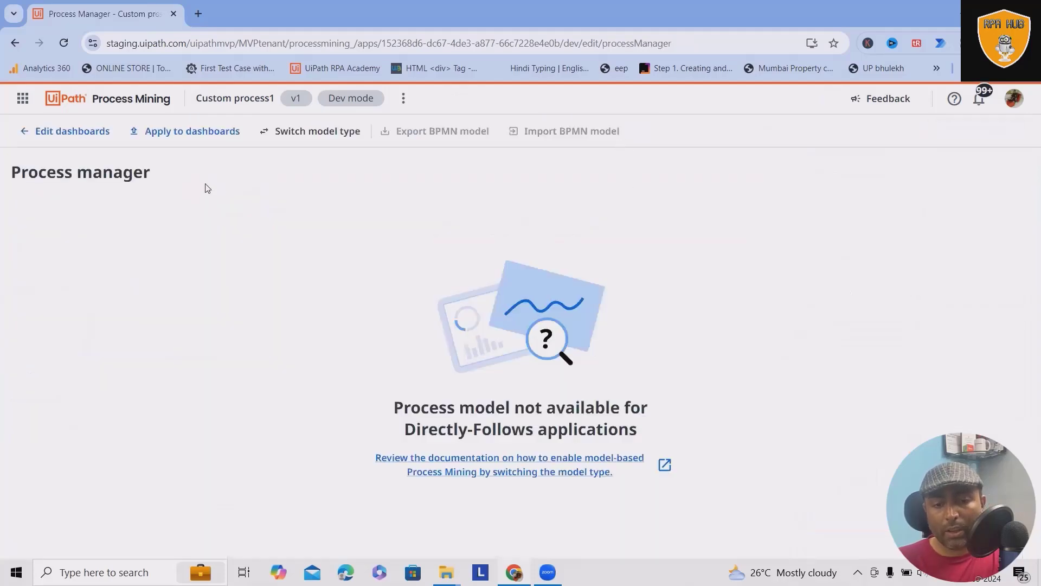
pyautogui.click(92, 133)
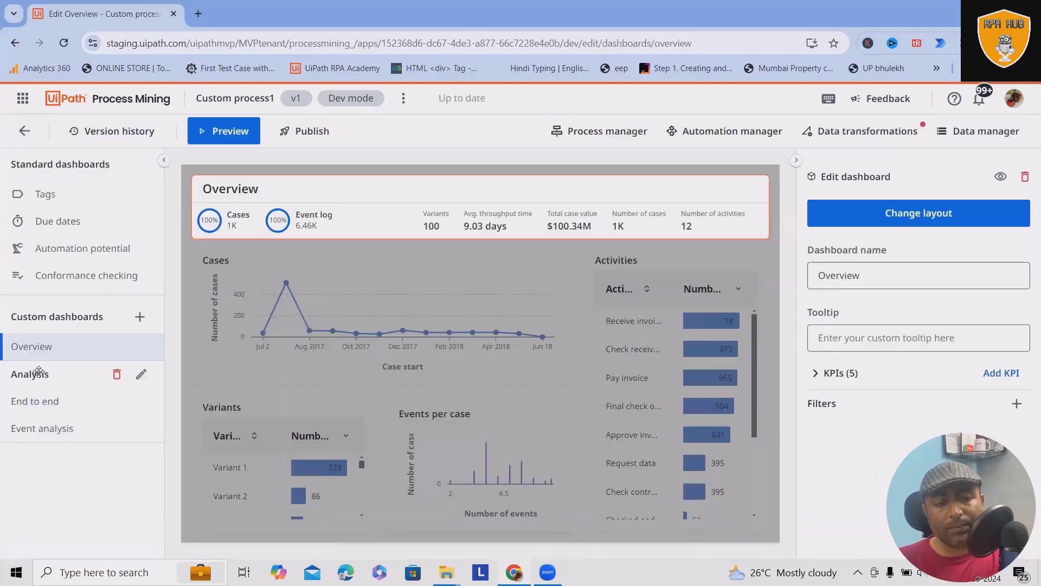
pyautogui.click(54, 192)
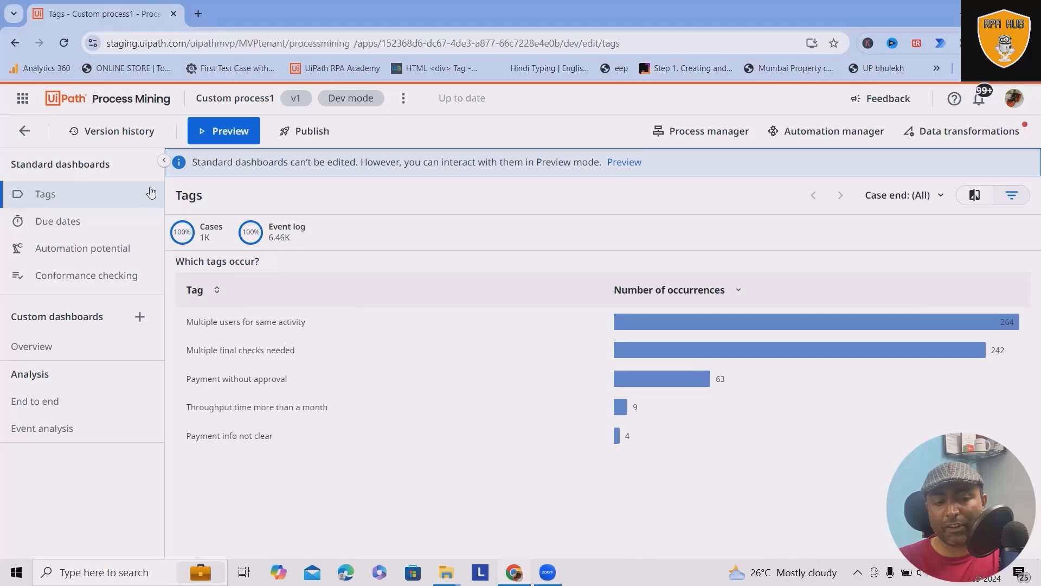
# View the Due dates, Automation potential and Conformance checking standard dashboards in turn.
pyautogui.click(52, 220)
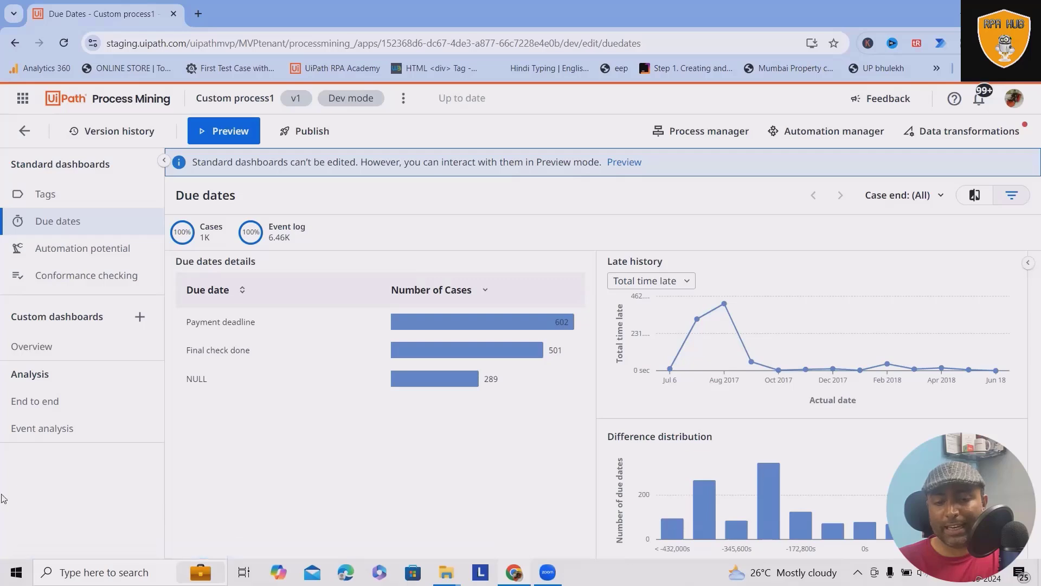
pyautogui.click(73, 258)
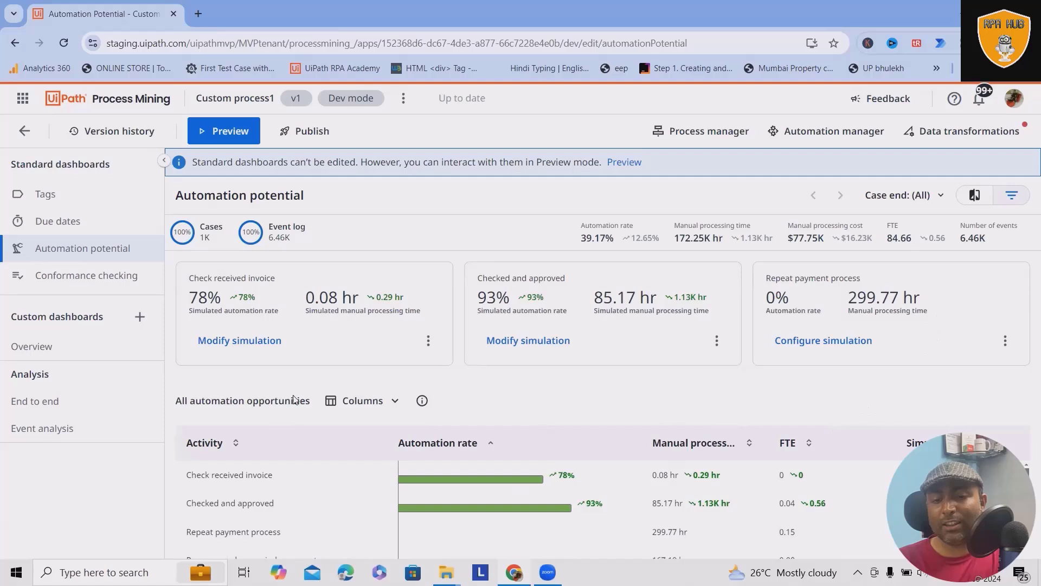
pyautogui.click(86, 278)
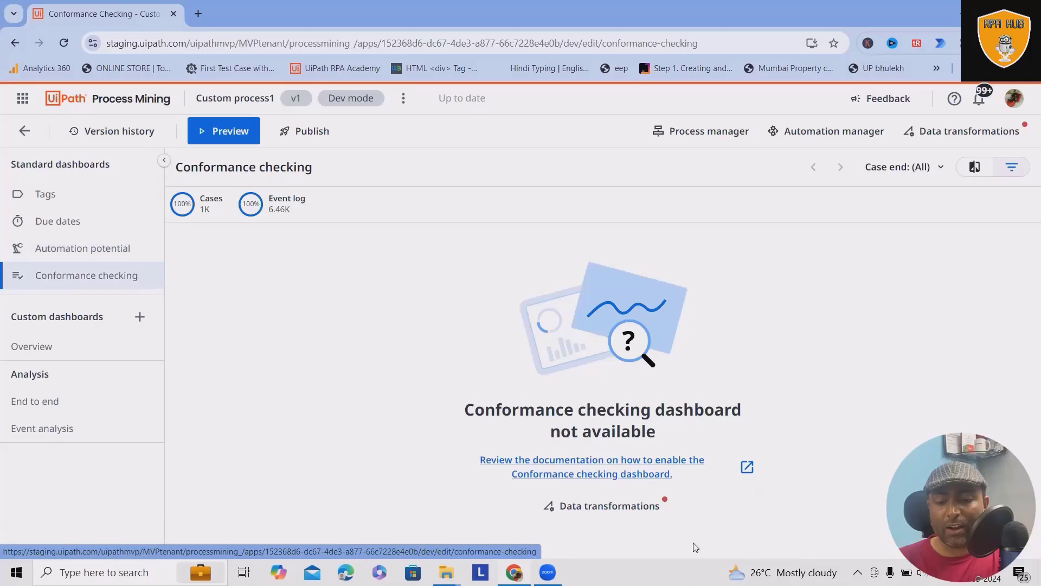
# Open the Overview custom dashboard, glance at app options and data transformations, and resume editing.
pyautogui.click(40, 350)
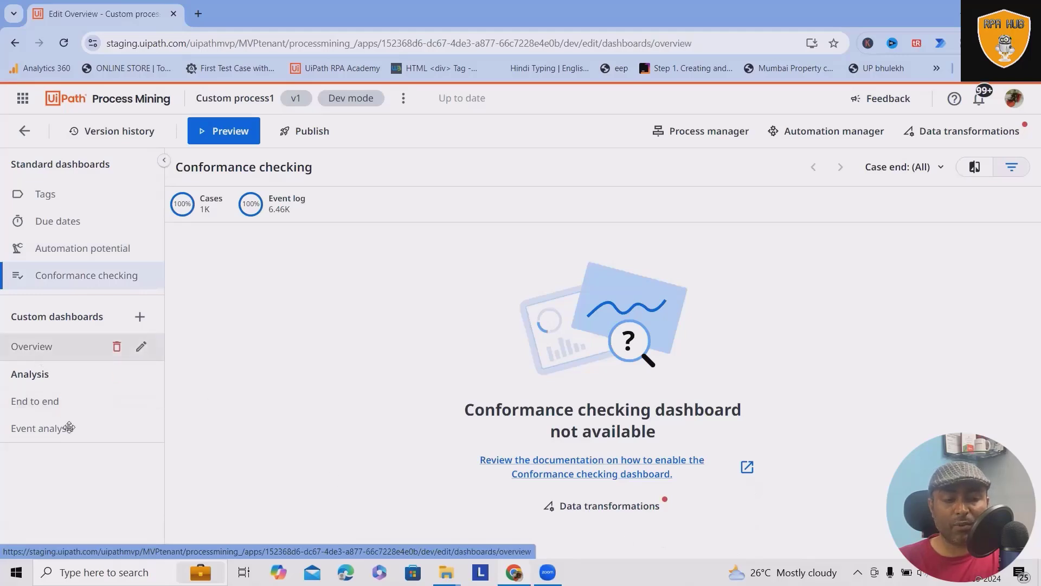
pyautogui.click(403, 98)
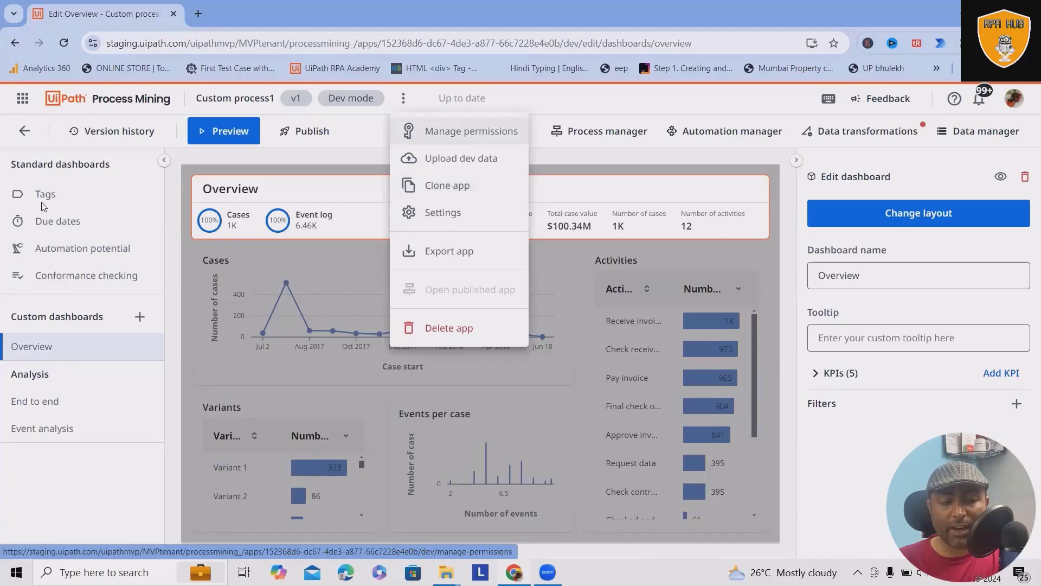
pyautogui.click(960, 116)
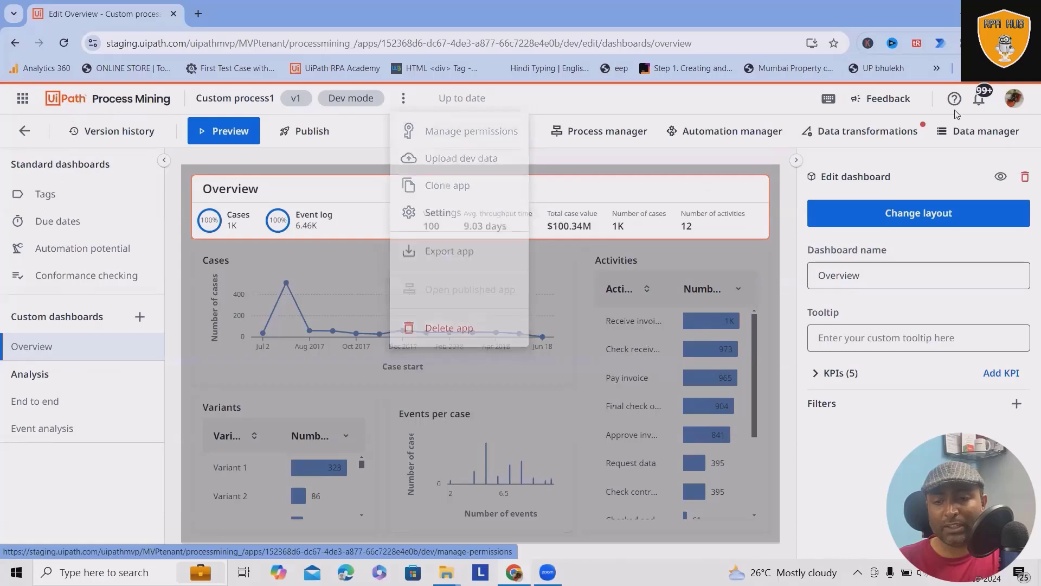
pyautogui.click(859, 133)
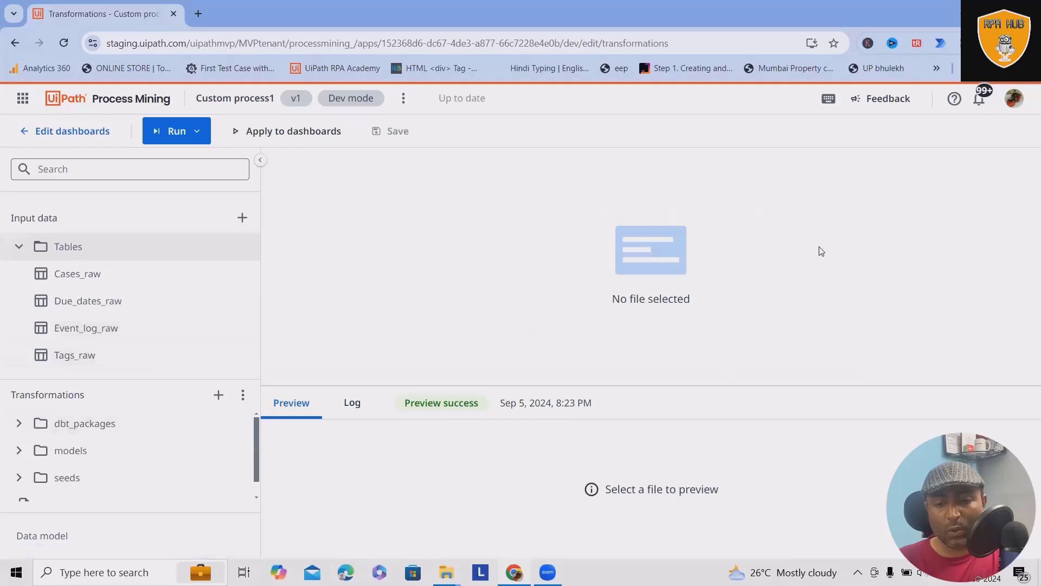
pyautogui.click(70, 131)
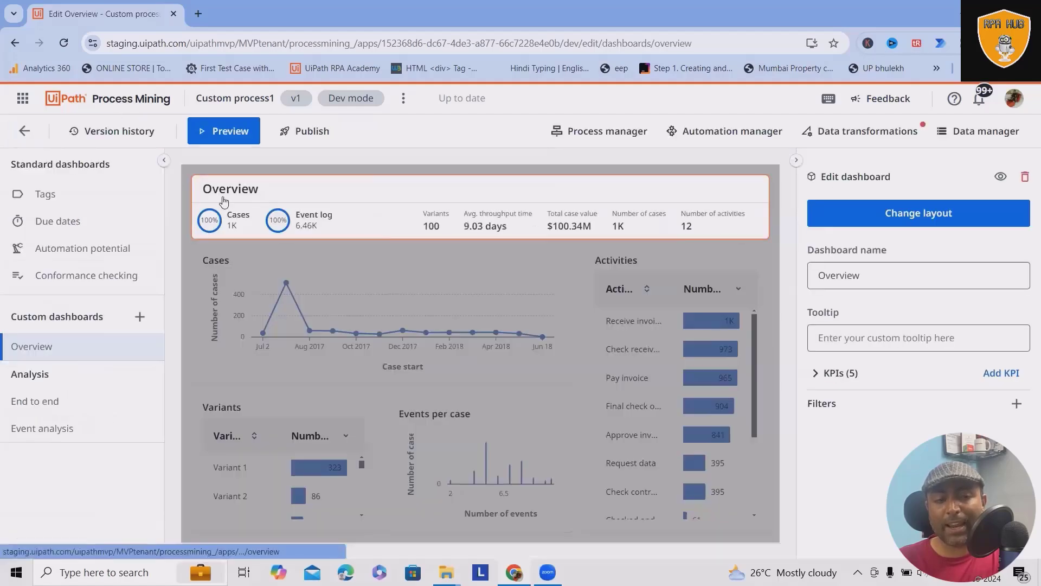
# Inspect the Cases, Events per case and Activities charts, expanding Activities' Activity field and metric.
pyautogui.click(976, 131)
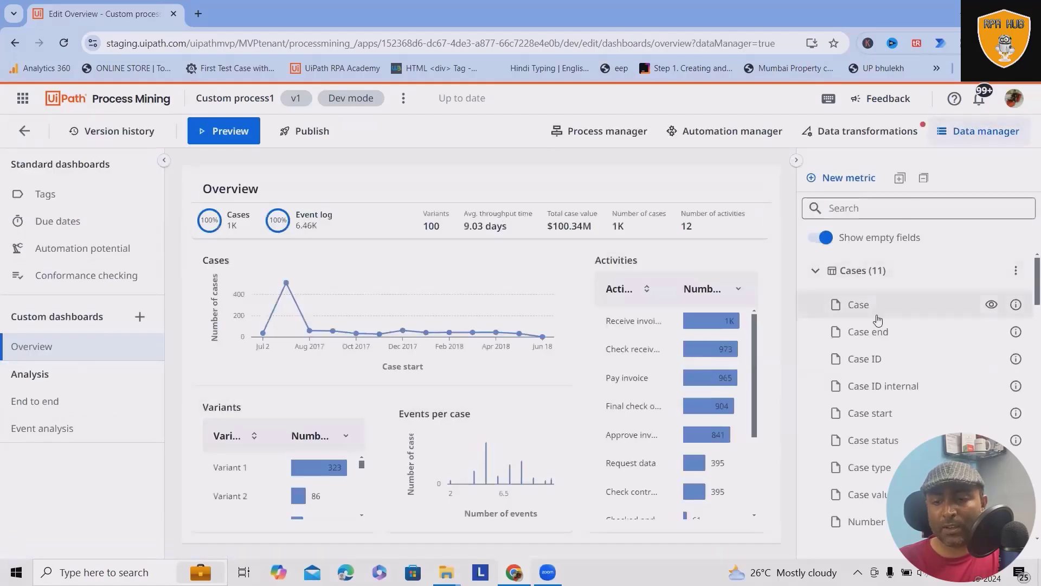
pyautogui.scroll(-2, 877, 322)
pyautogui.scroll(-3, 879, 328)
pyautogui.click(421, 334)
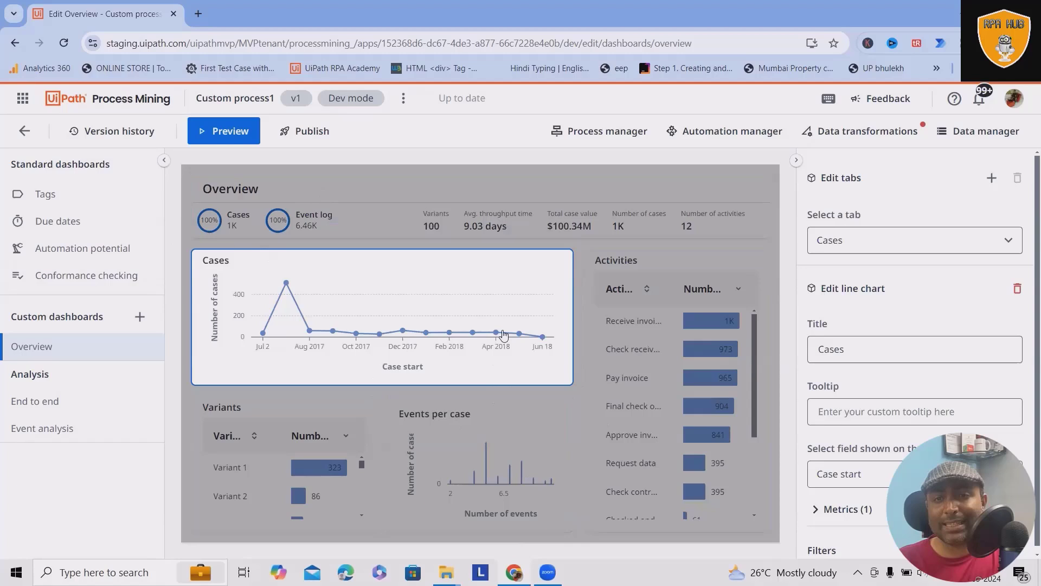
pyautogui.click(403, 432)
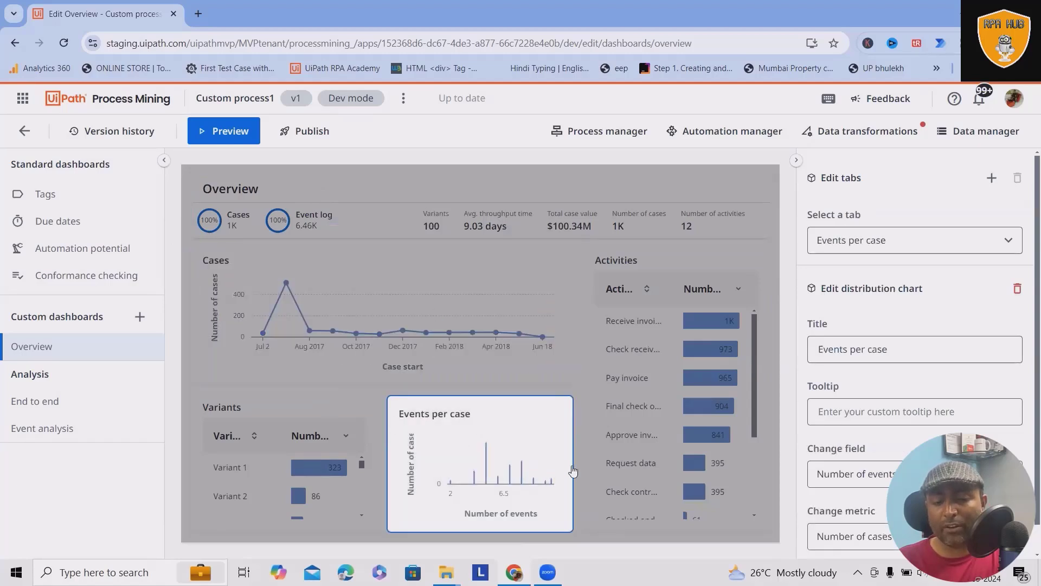
pyautogui.scroll(-1, 931, 395)
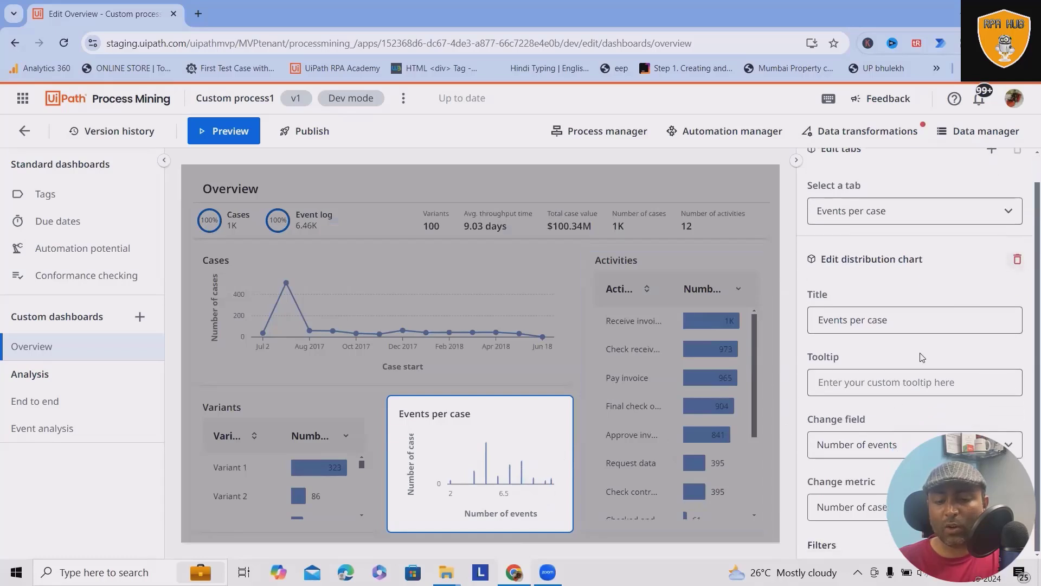
pyautogui.click(686, 379)
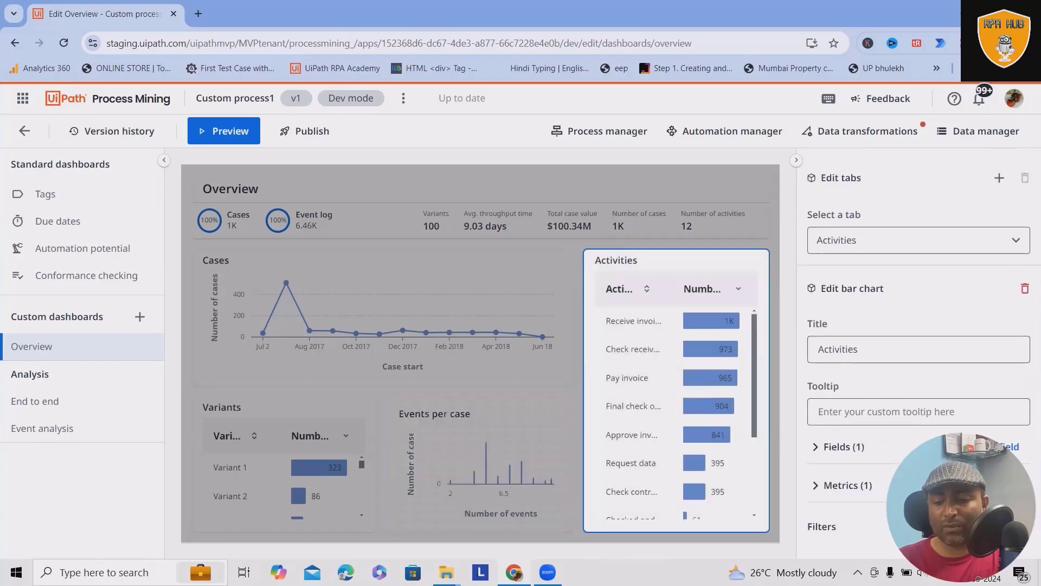
pyautogui.click(814, 447)
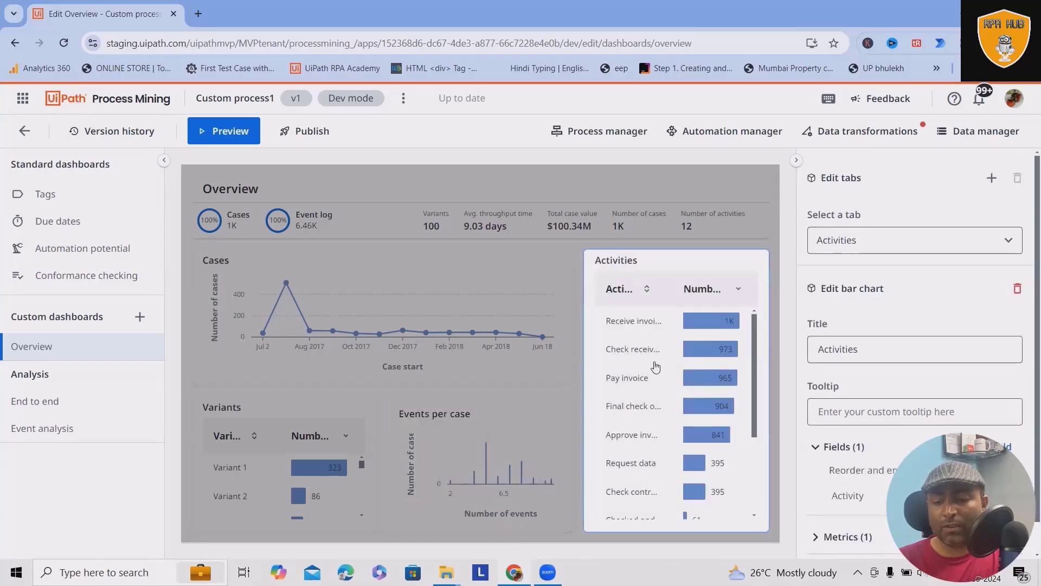
pyautogui.scroll(-1, 854, 455)
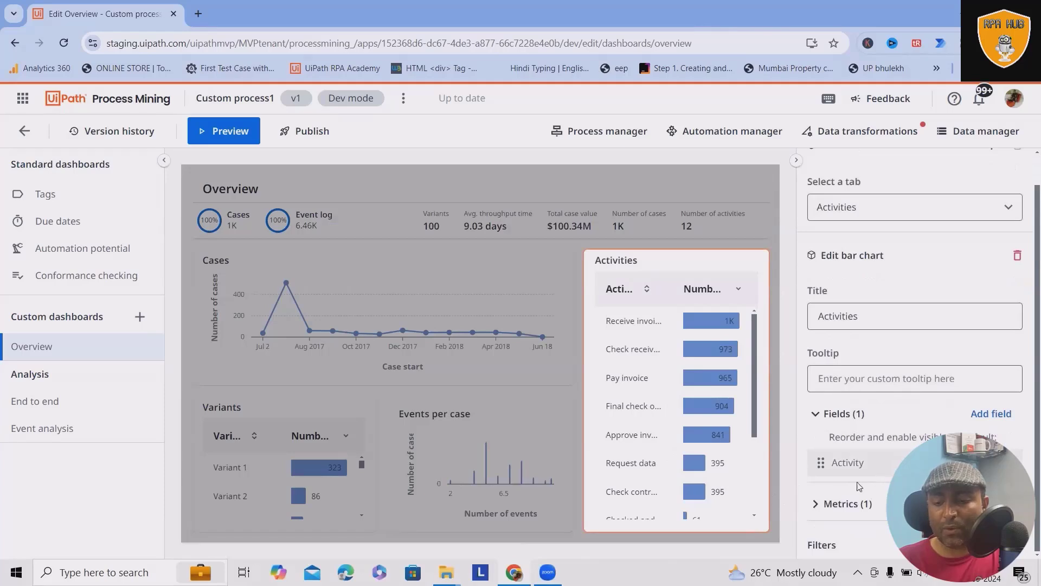
pyautogui.click(825, 505)
pyautogui.scroll(-1, 825, 505)
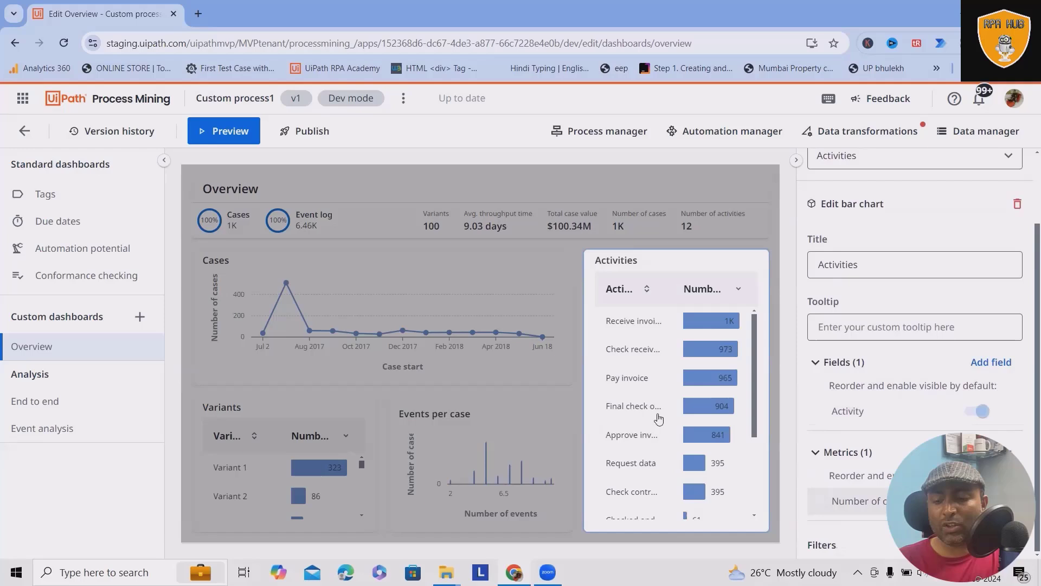
pyautogui.moveTo(855, 501)
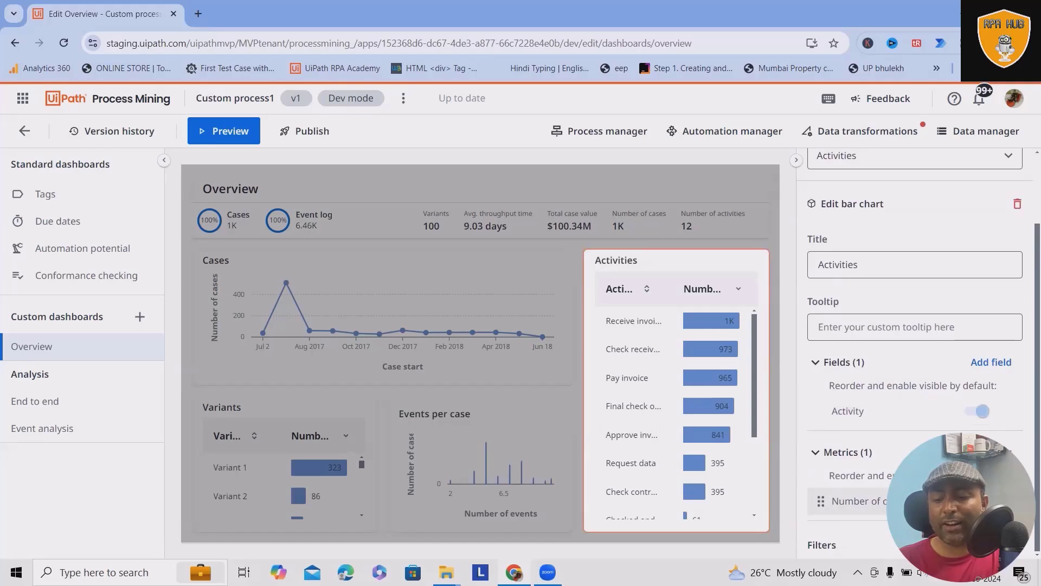
pyautogui.scroll(2, 941, 323)
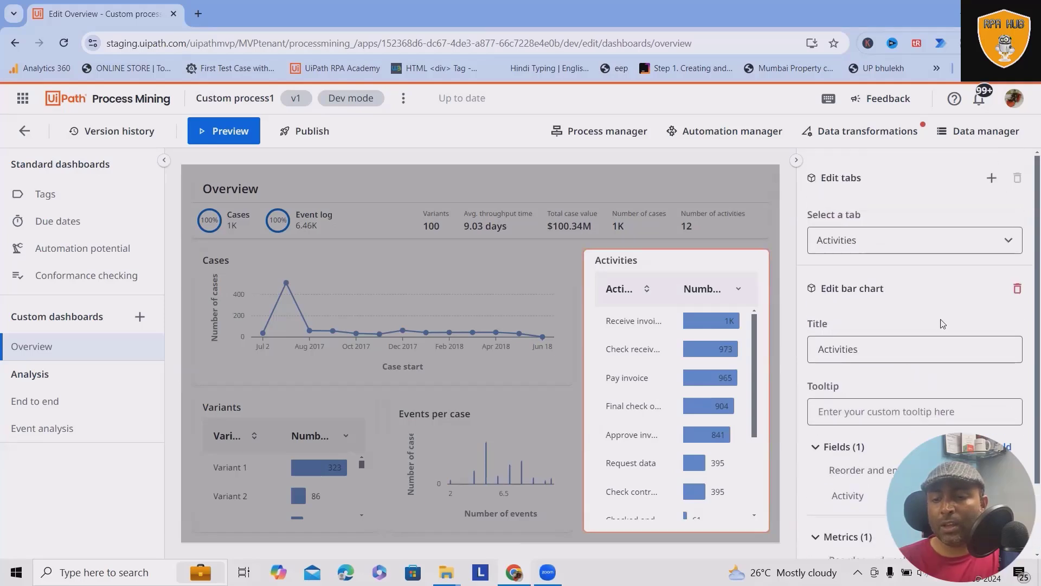
# Add a Tab 2 holding an empty bar chart, then open Version history.
pyautogui.click(991, 177)
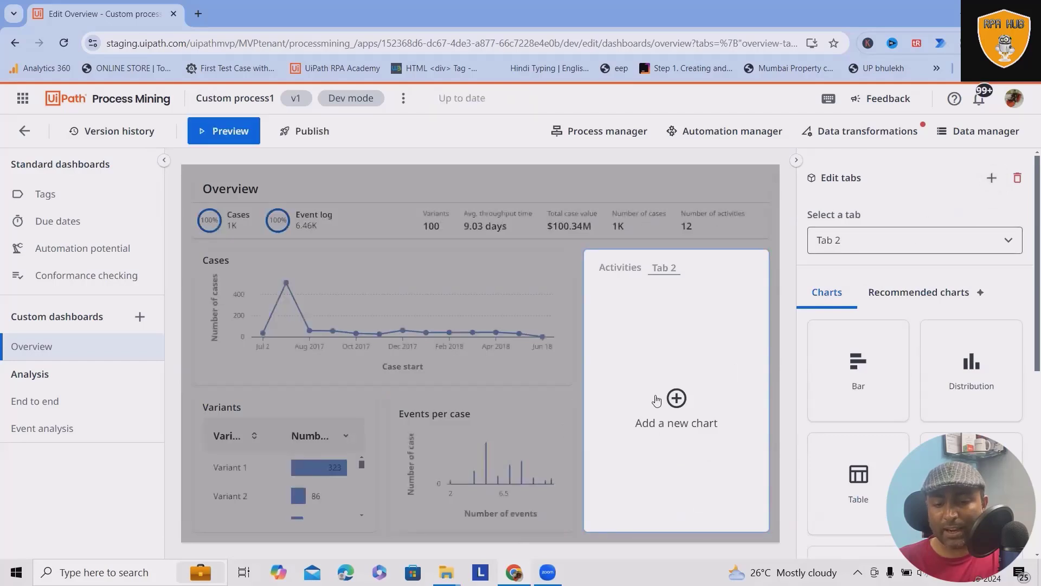
pyautogui.click(675, 399)
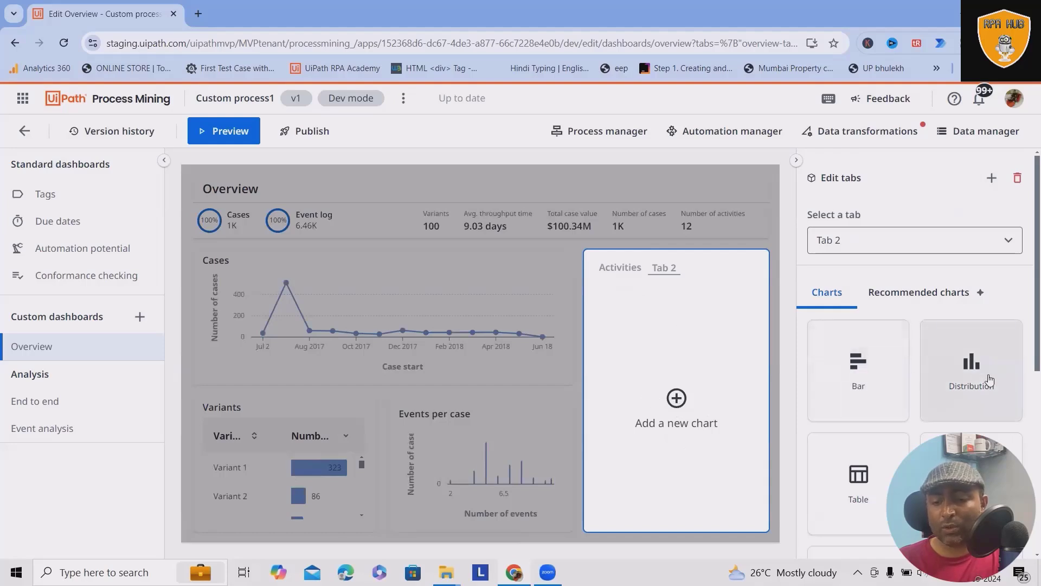
pyautogui.click(894, 384)
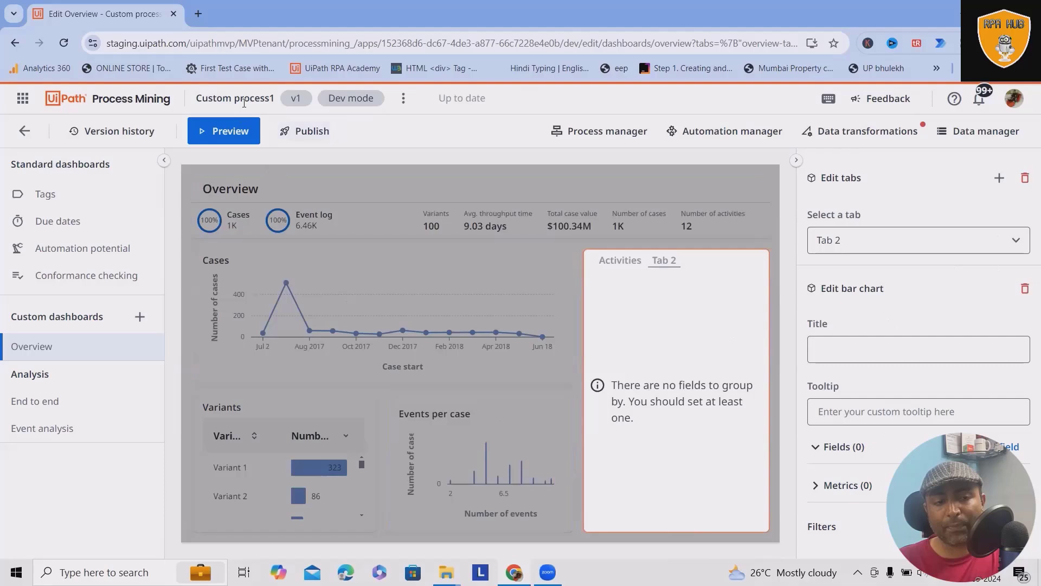
pyautogui.click(119, 131)
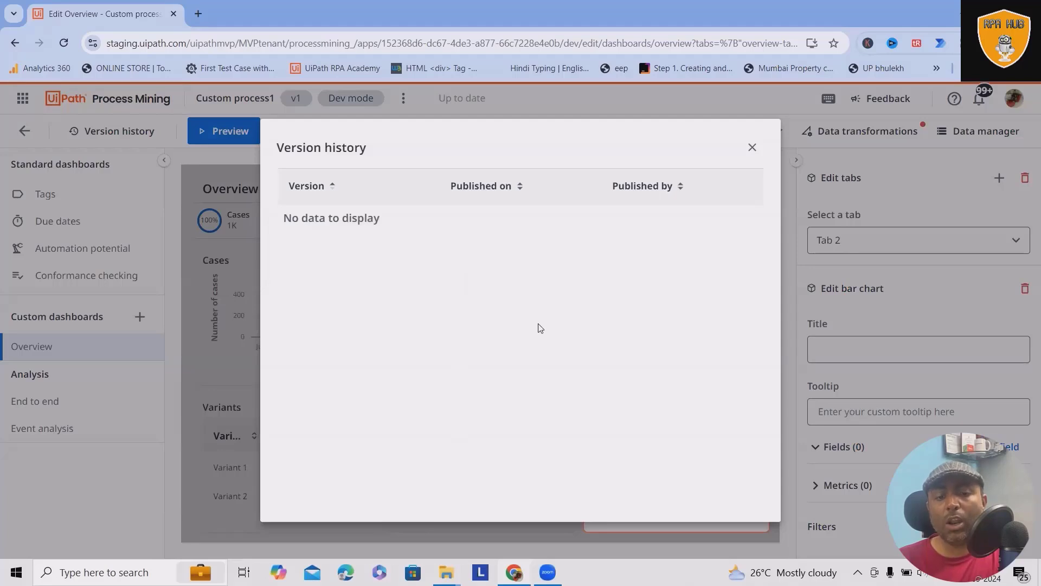
# Close Version history, review the keyboard shortcuts, and select the Cases line chart.
pyautogui.click(751, 147)
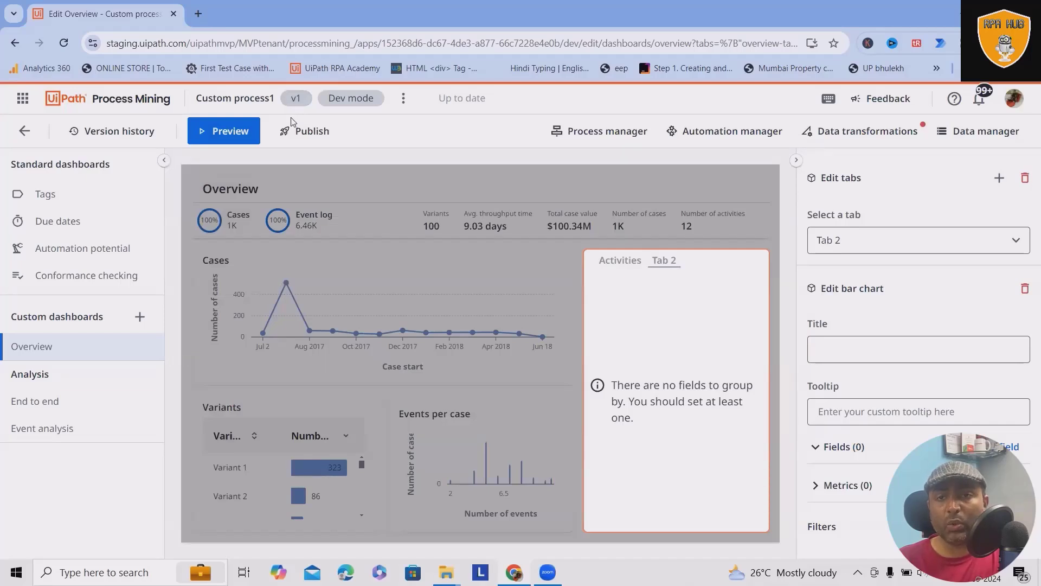
pyautogui.click(829, 98)
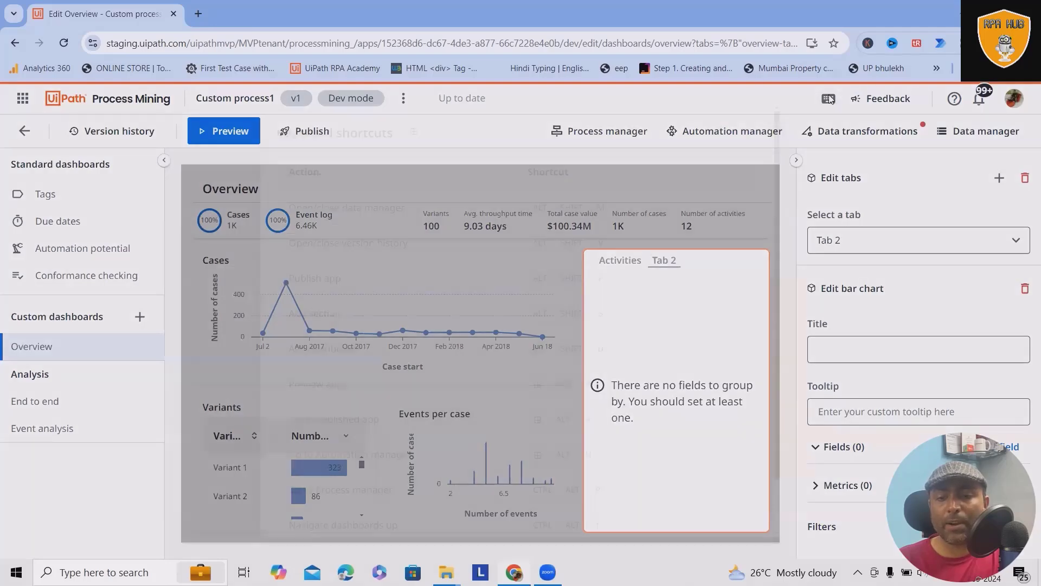
pyautogui.scroll(-2, 437, 409)
pyautogui.scroll(2, 386, 228)
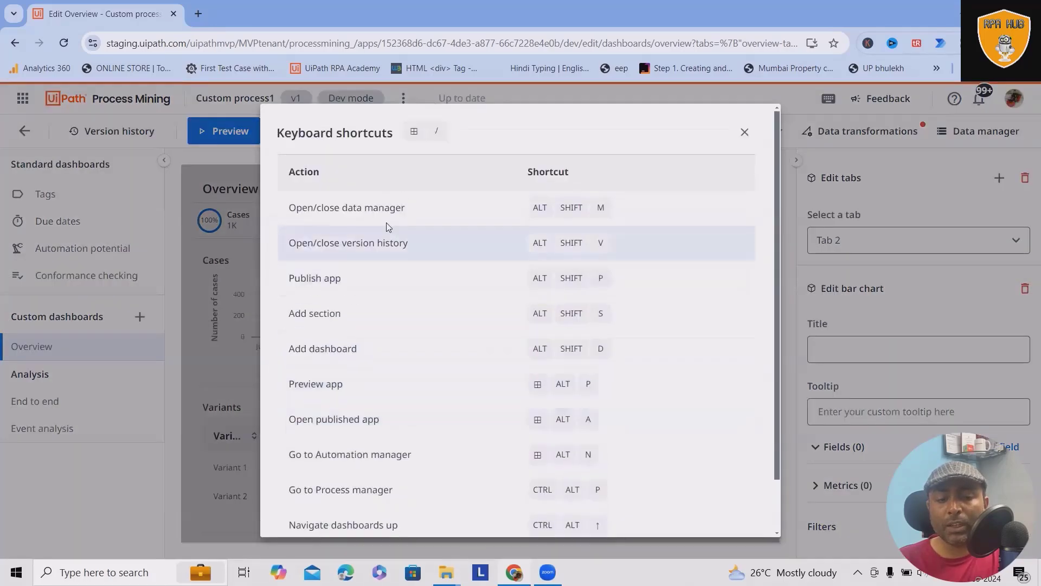
pyautogui.scroll(-1, 420, 318)
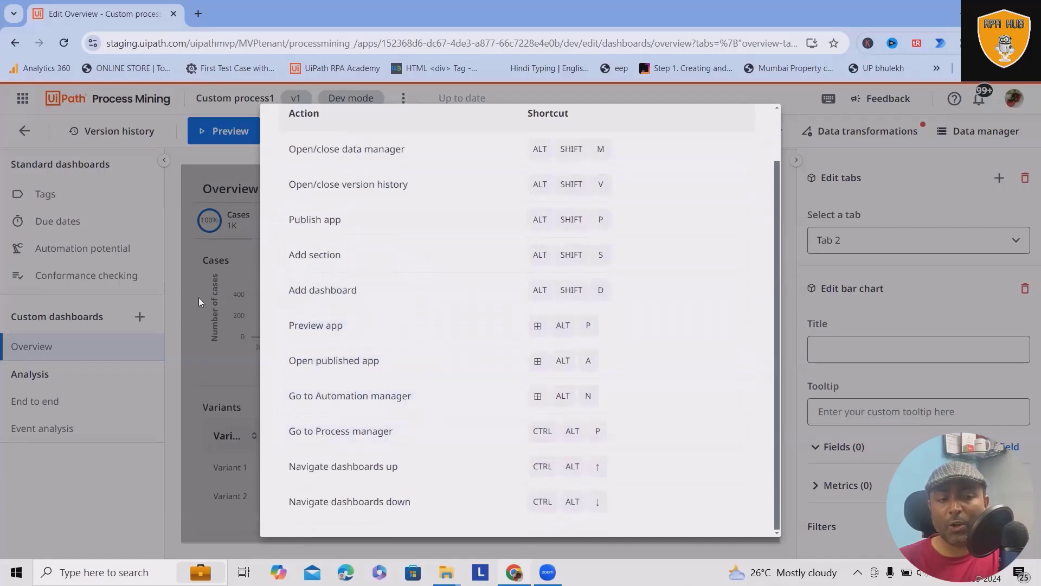
pyautogui.click(187, 333)
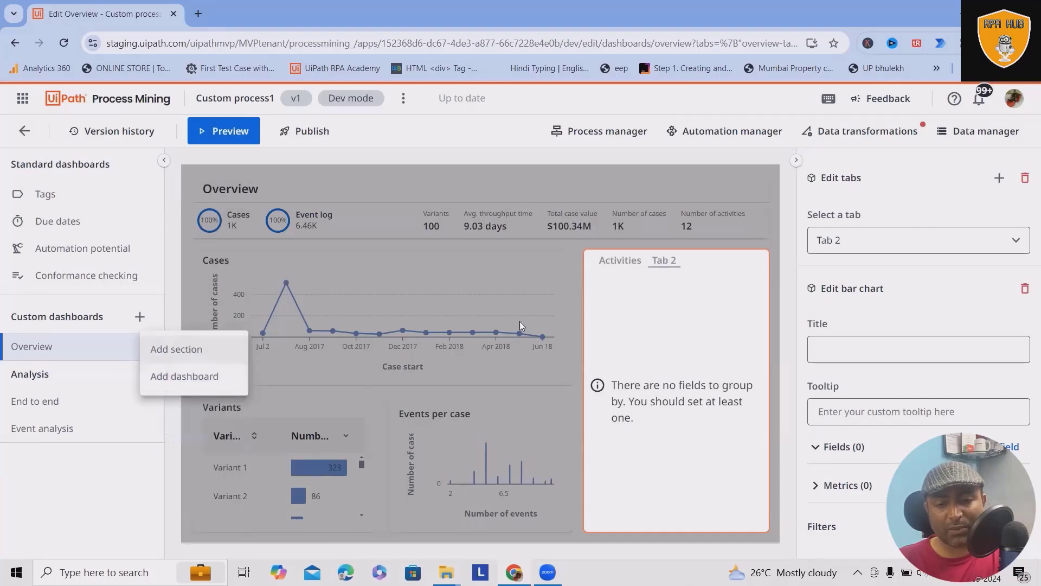
pyautogui.click(349, 298)
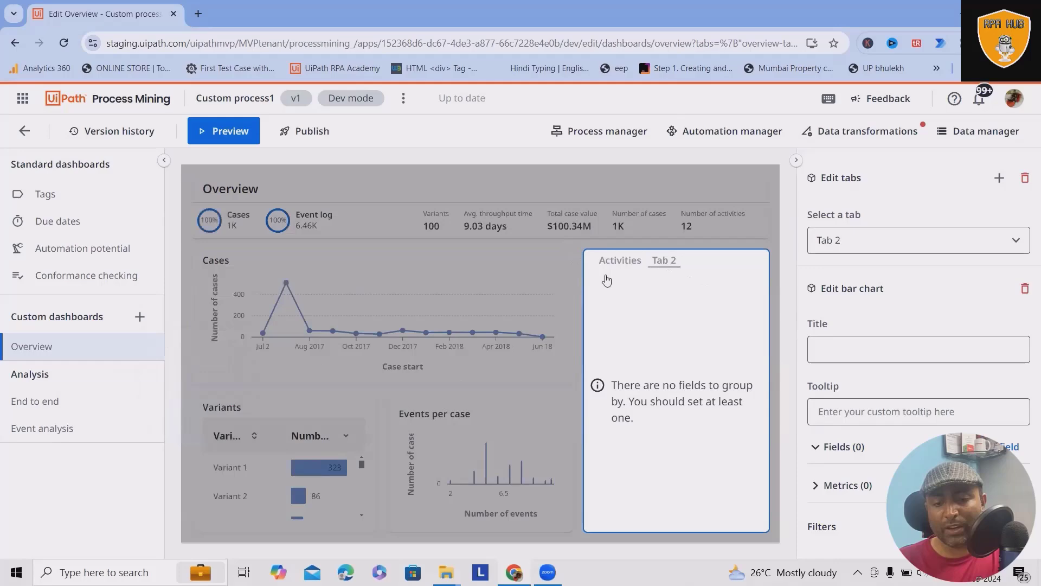
pyautogui.click(478, 292)
# Dismiss the browser menu and select the Receive invoice bar in the Activities chart.
pyautogui.rightClick(370, 309)
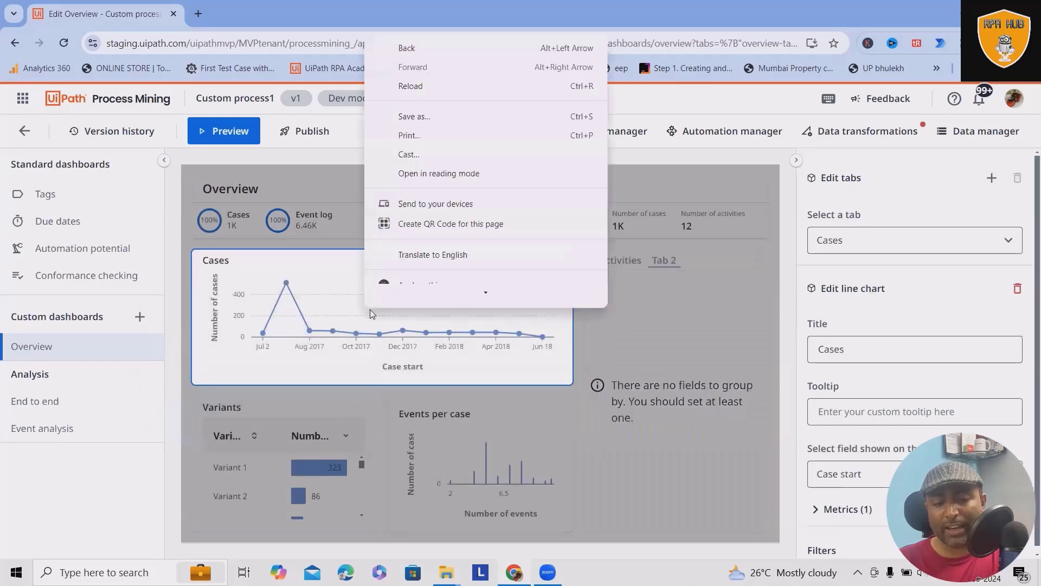
pyautogui.click(971, 291)
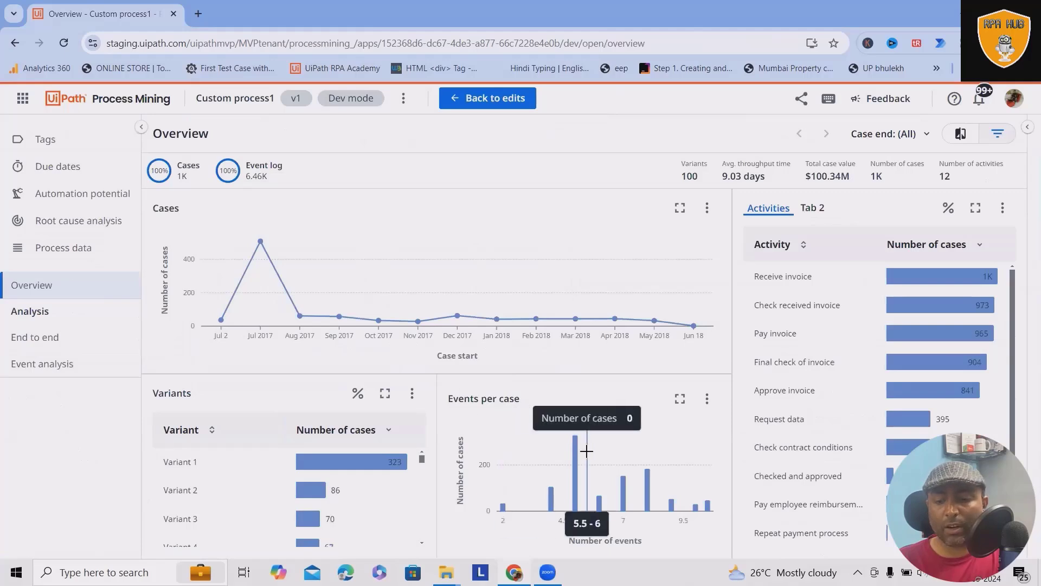
pyautogui.click(799, 275)
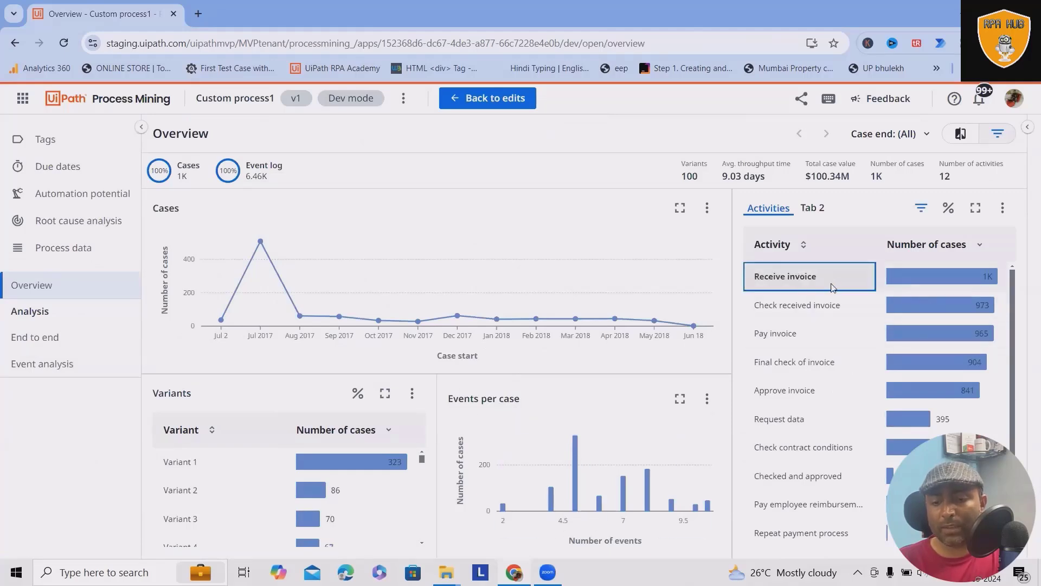
pyautogui.doubleClick(815, 278)
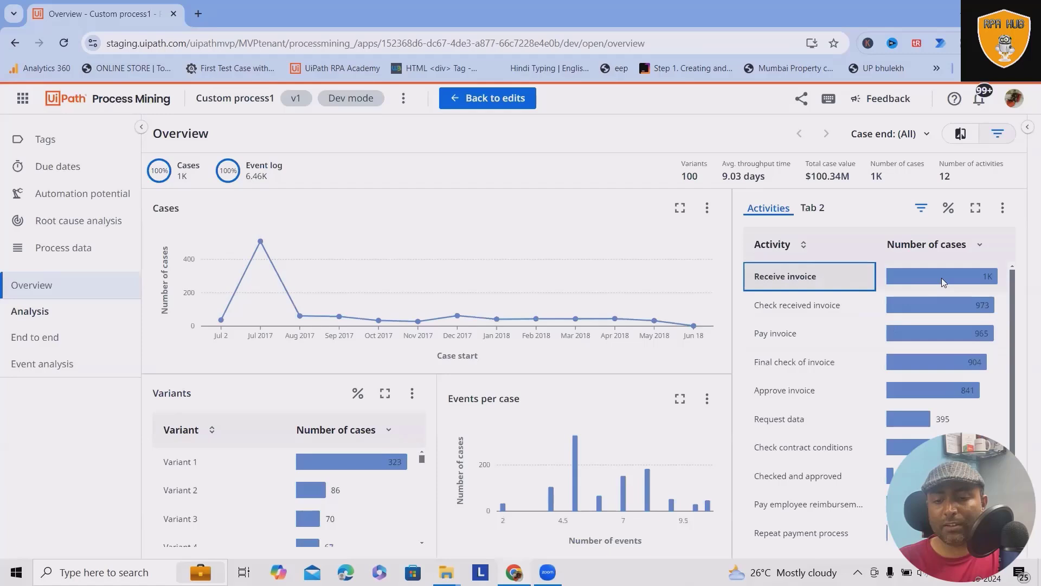
pyautogui.click(957, 280)
# Try percentages, filter options and fullscreen view on the Activities chart.
pyautogui.click(949, 212)
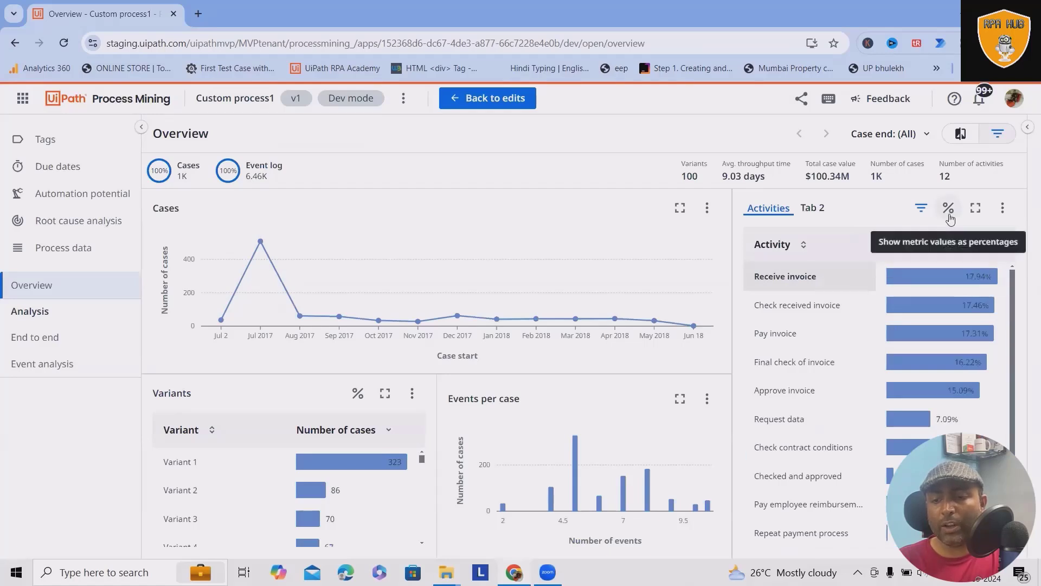
pyautogui.click(919, 209)
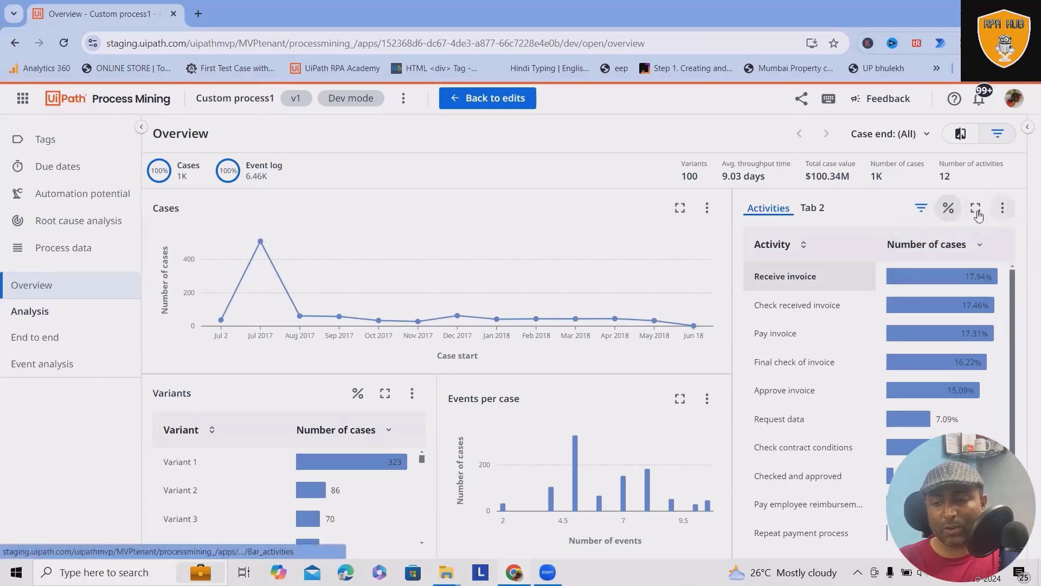
pyautogui.click(976, 210)
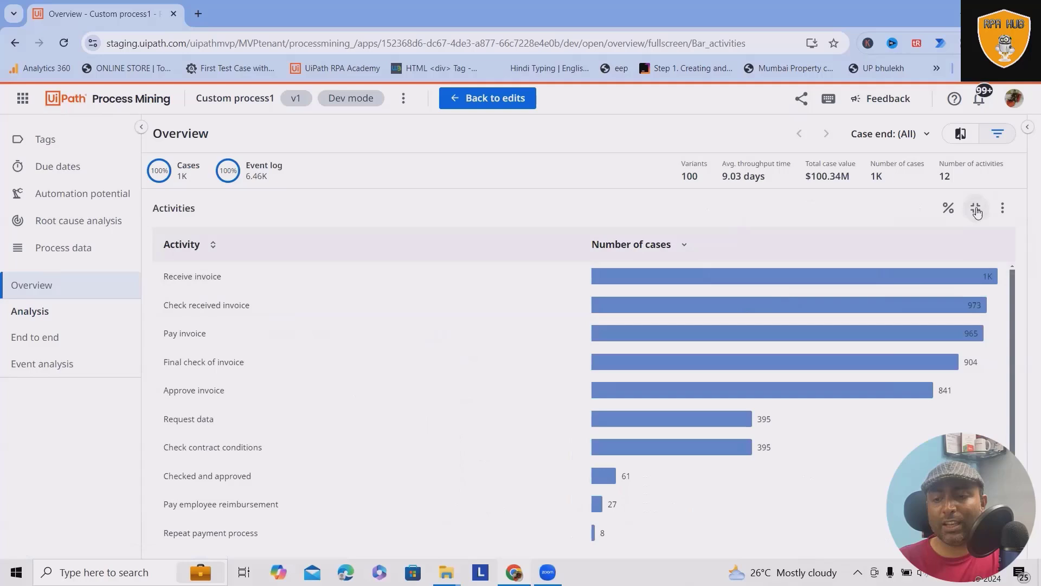
pyautogui.click(976, 211)
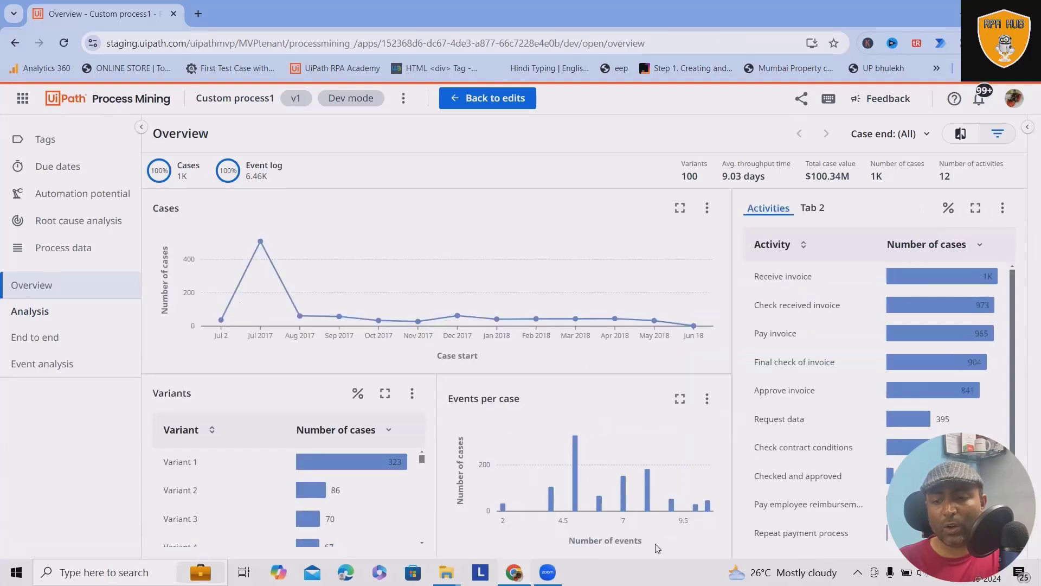
# Check the Activities chart's export options, then open the Process data page.
pyautogui.click(1002, 207)
pyautogui.moveTo(952, 241)
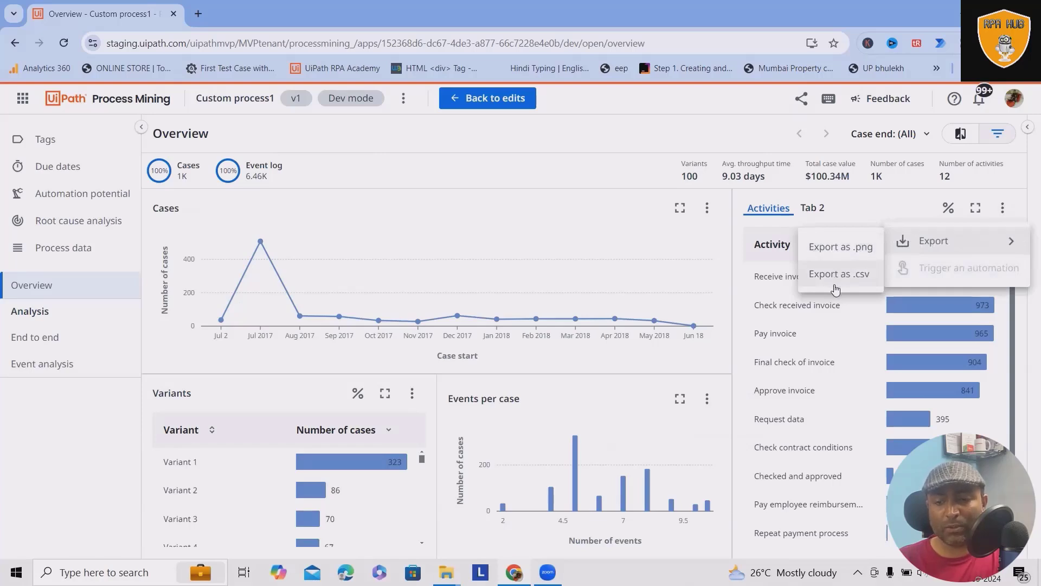
pyautogui.click(835, 277)
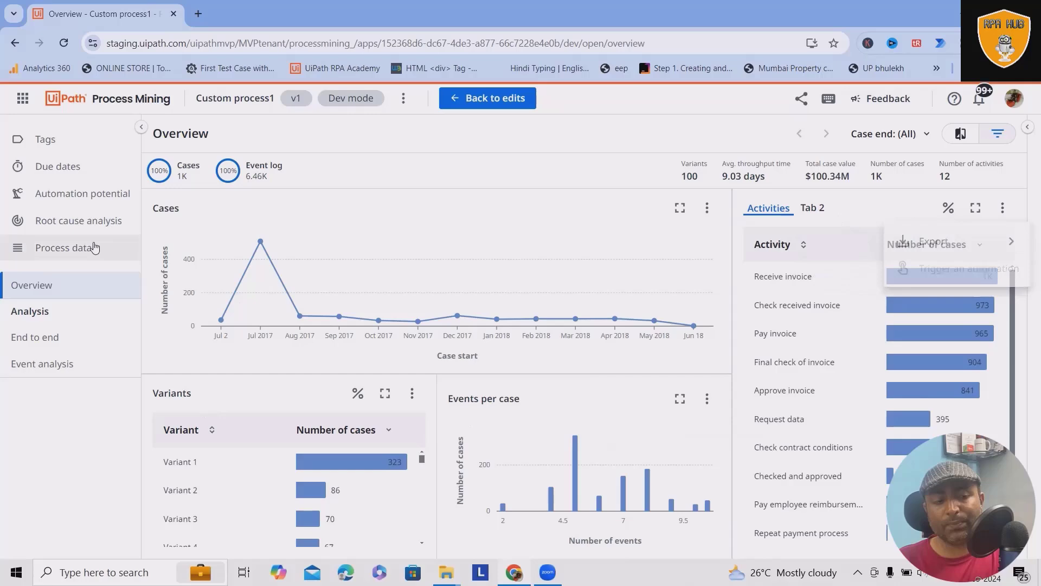
pyautogui.click(72, 251)
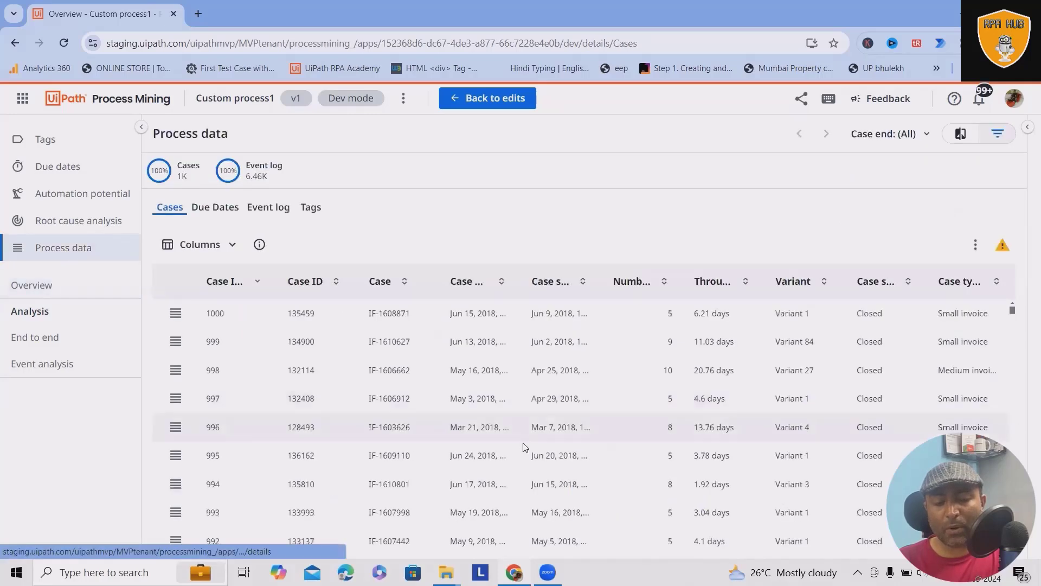
pyautogui.scroll(-2, 716, 420)
pyautogui.scroll(2, 715, 420)
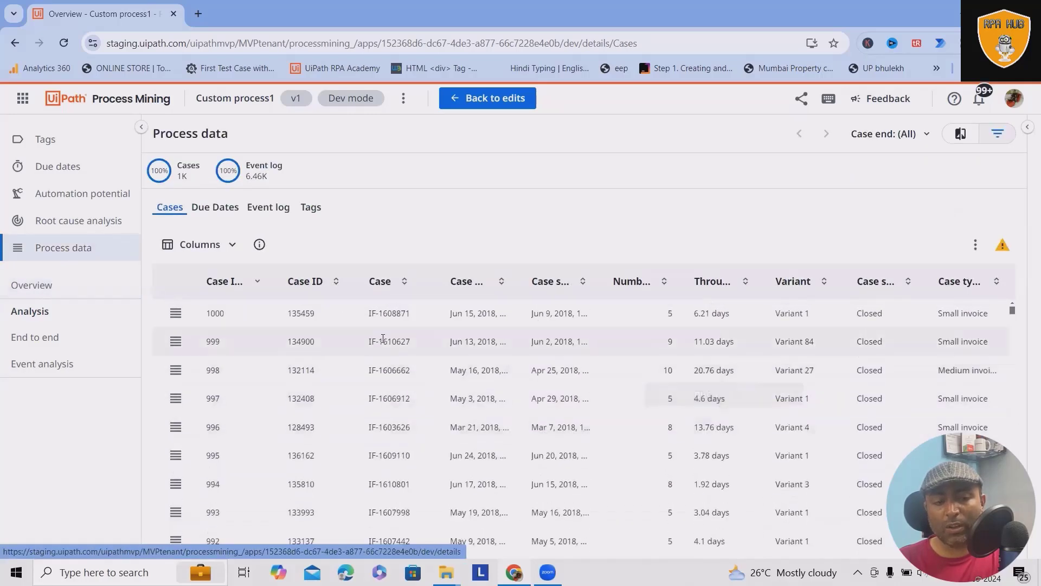
# View case 135459's activity durations and export options, then go to End to end analysis.
pyautogui.click(175, 315)
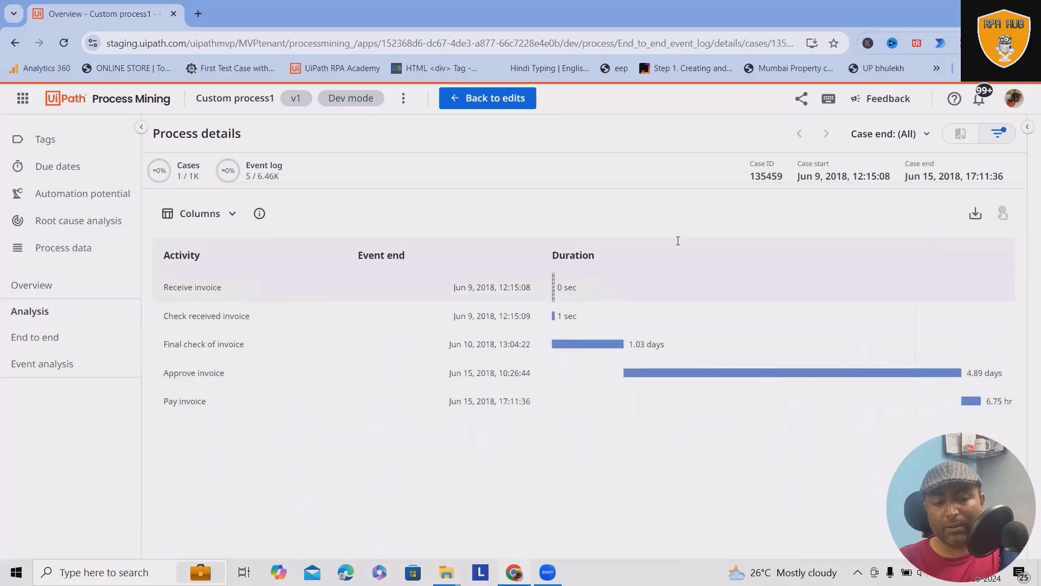
pyautogui.click(975, 213)
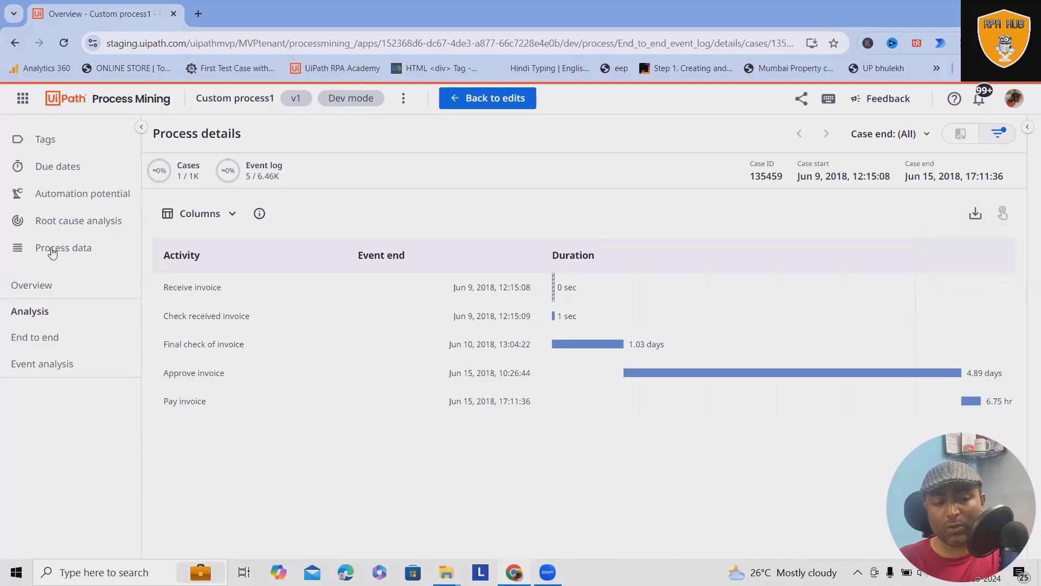
pyautogui.click(35, 336)
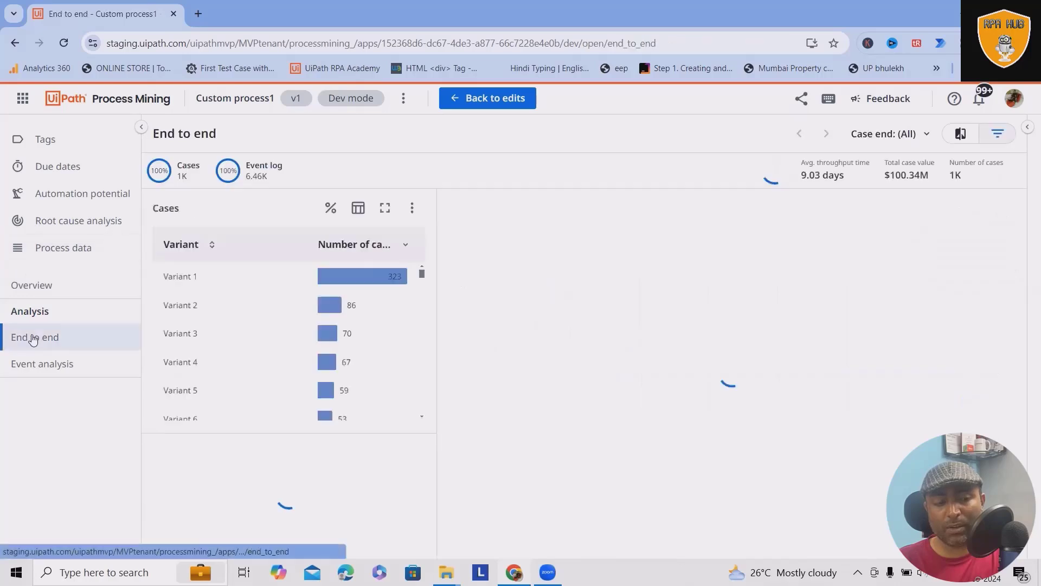
# Focus on Variant 2, trim to 41 variants, restore all 100, and show the graph fullscreen.
pyautogui.click(245, 308)
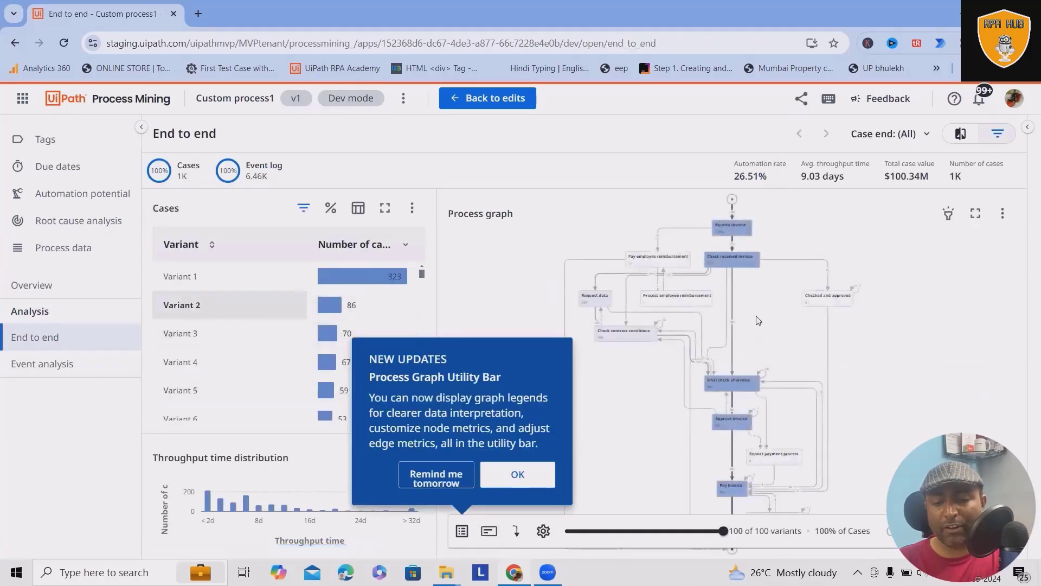
pyautogui.scroll(2, 789, 388)
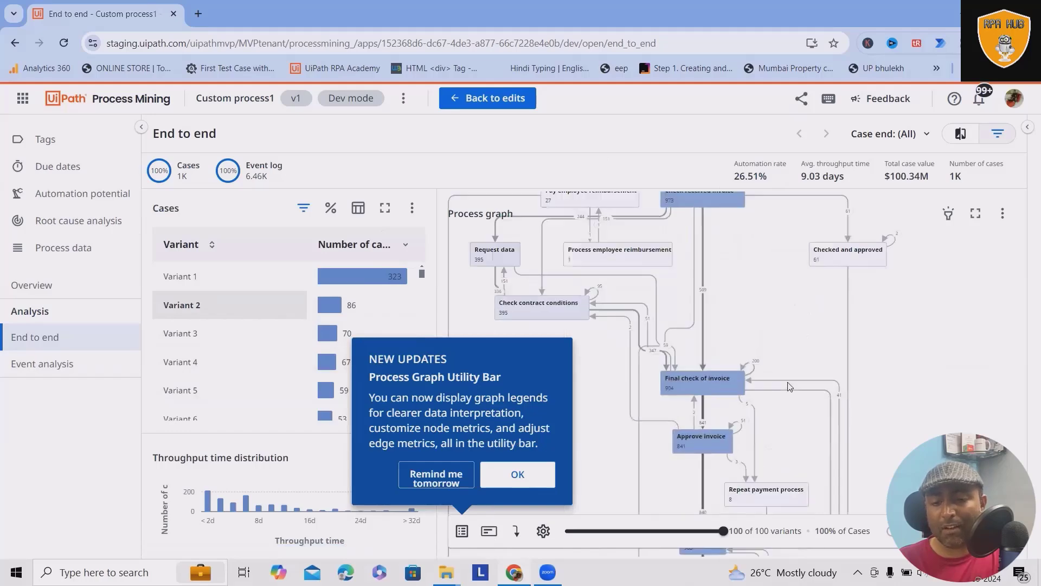
pyautogui.scroll(2, 788, 389)
pyautogui.scroll(-3, 787, 390)
pyautogui.scroll(2, 787, 394)
pyautogui.scroll(-3, 787, 402)
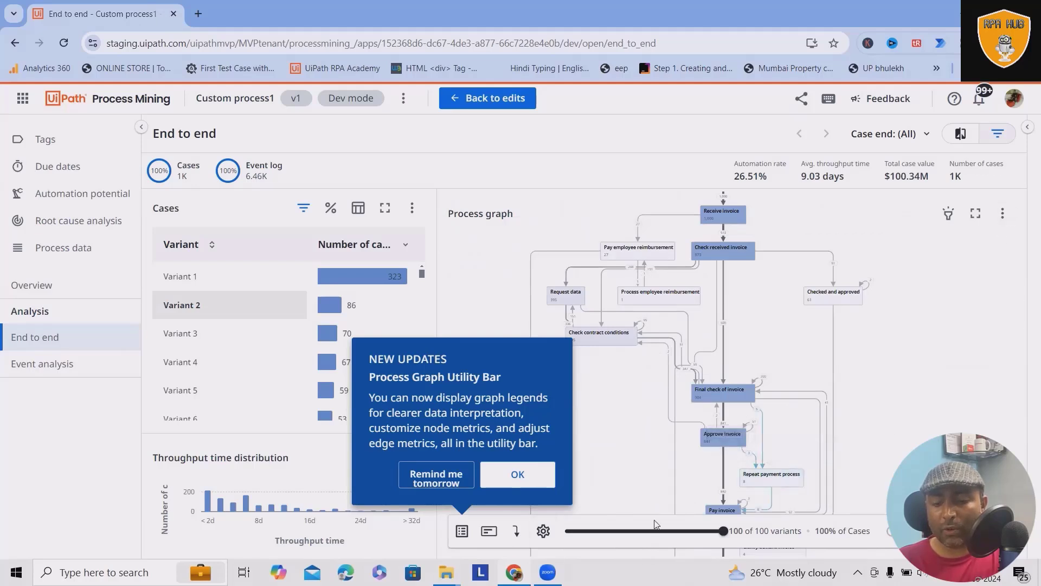
pyautogui.scroll(-2, 749, 512)
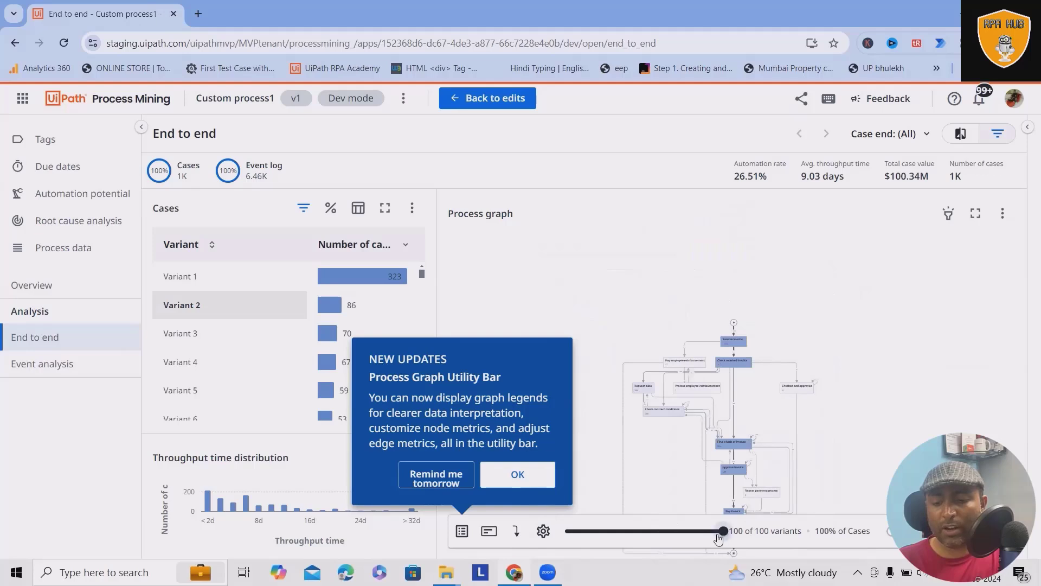
pyautogui.moveTo(722, 532); pyautogui.dragTo(667, 540)
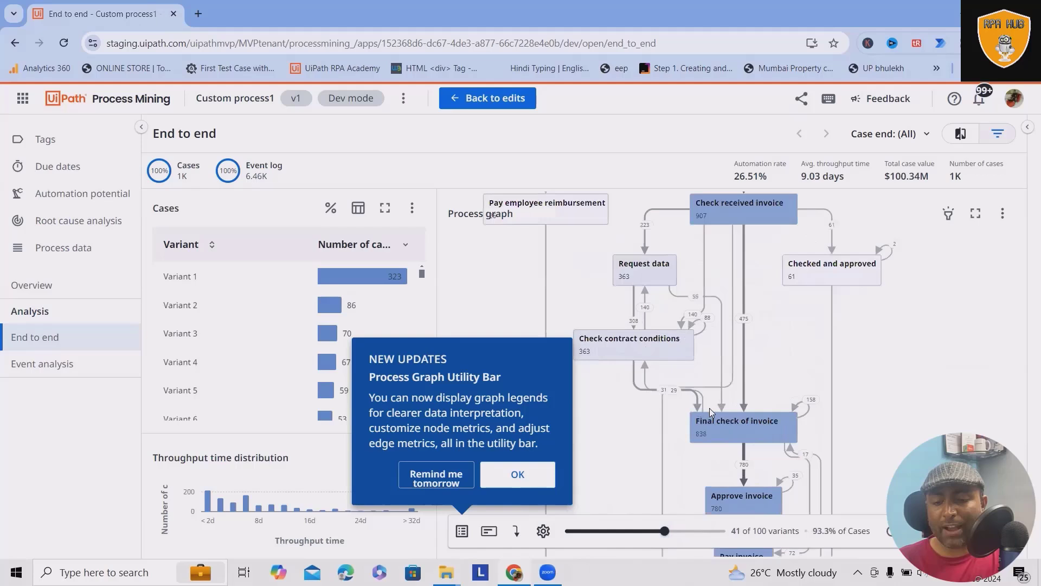
pyautogui.scroll(3, 710, 412)
pyautogui.scroll(-5, 709, 413)
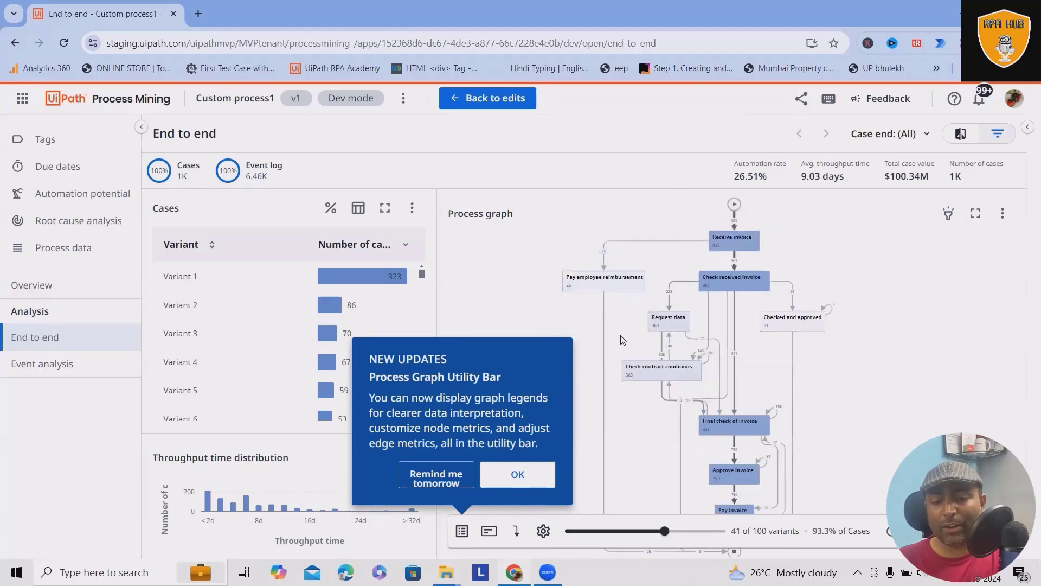
pyautogui.scroll(-5, 843, 449)
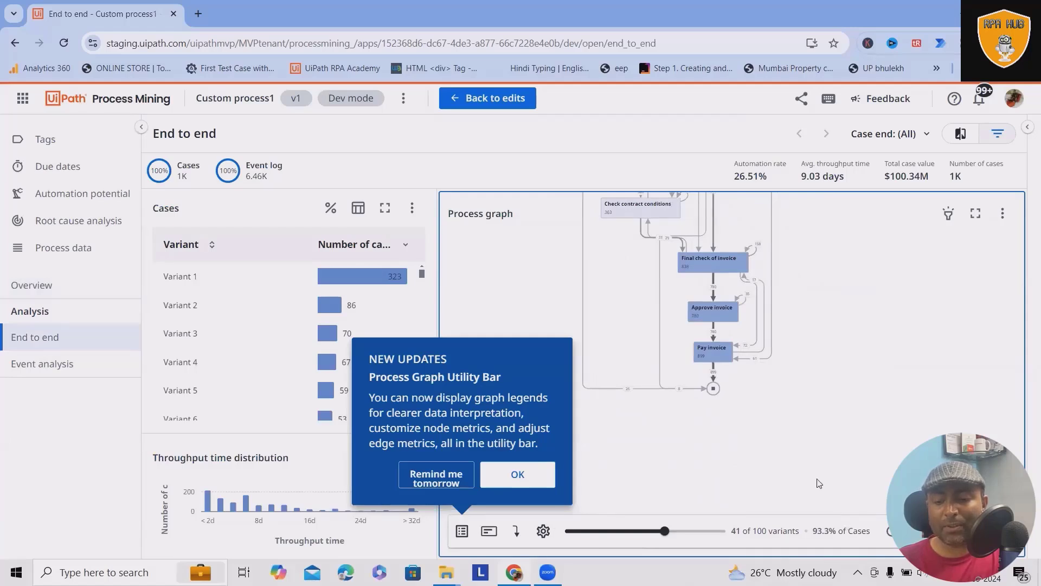
pyautogui.scroll(1, 817, 477)
pyautogui.scroll(1, 782, 474)
pyautogui.scroll(1, 741, 453)
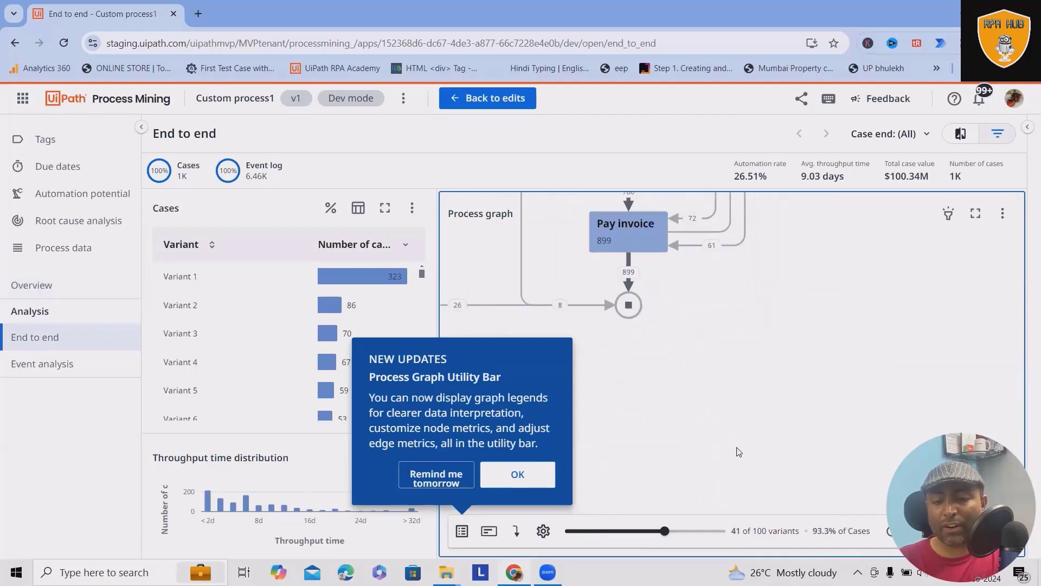
pyautogui.scroll(1, 745, 426)
pyautogui.moveTo(665, 530); pyautogui.dragTo(725, 530)
pyautogui.click(975, 214)
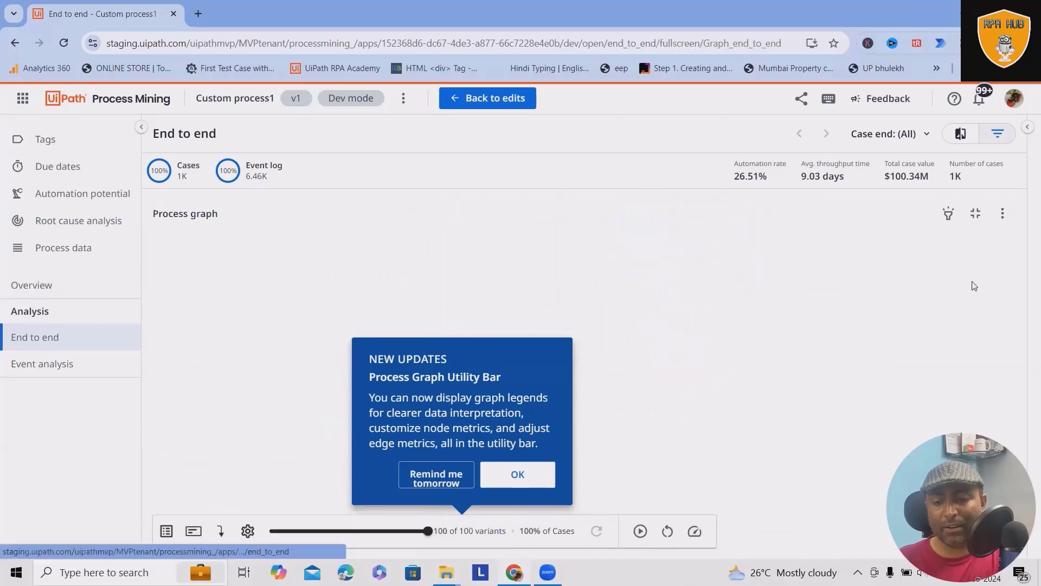
pyautogui.scroll(1, 574, 335)
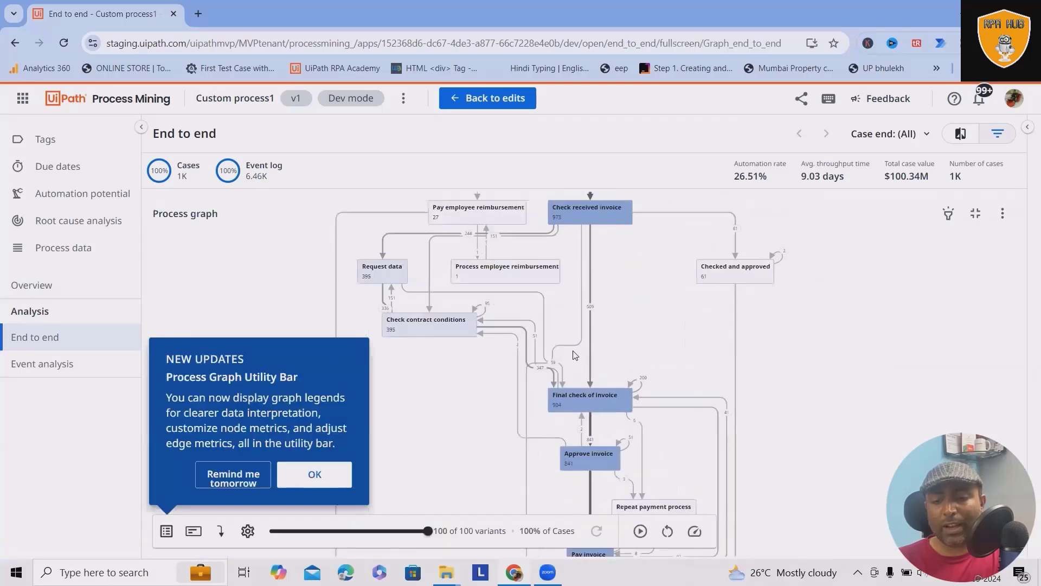
pyautogui.scroll(1, 582, 353)
pyautogui.scroll(-1, 692, 366)
pyautogui.scroll(-1, 823, 378)
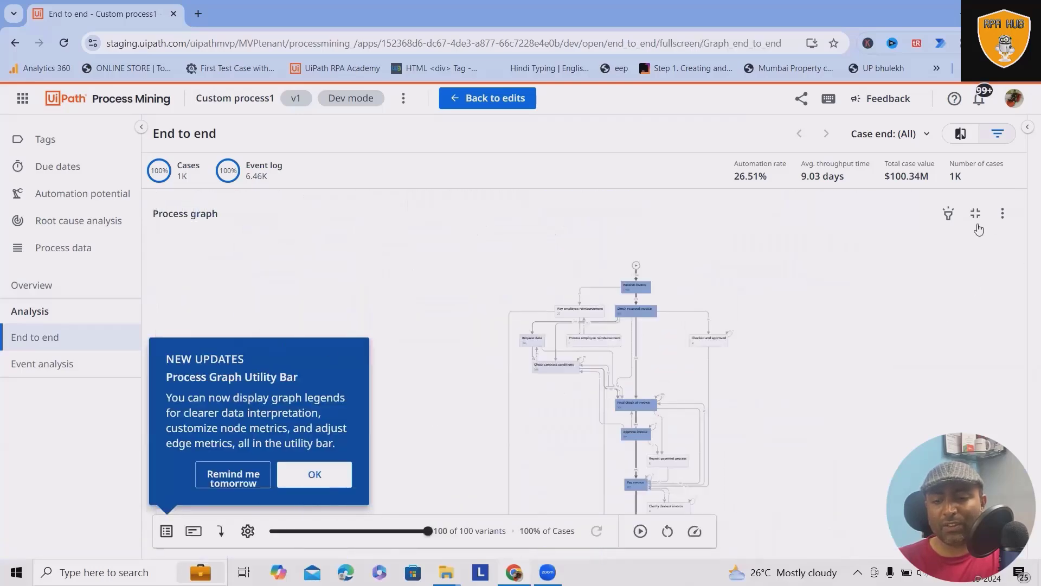
# Filter to the 8 Repeat payment process cases and briefly check the Task Mining projects.
pyautogui.click(948, 214)
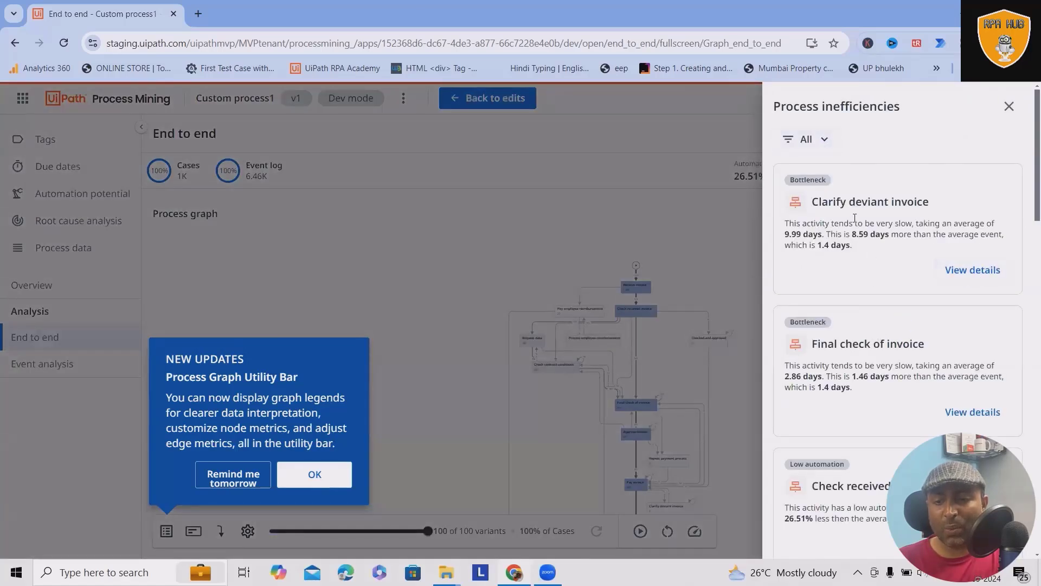
pyautogui.scroll(-2, 841, 349)
pyautogui.scroll(-5, 841, 358)
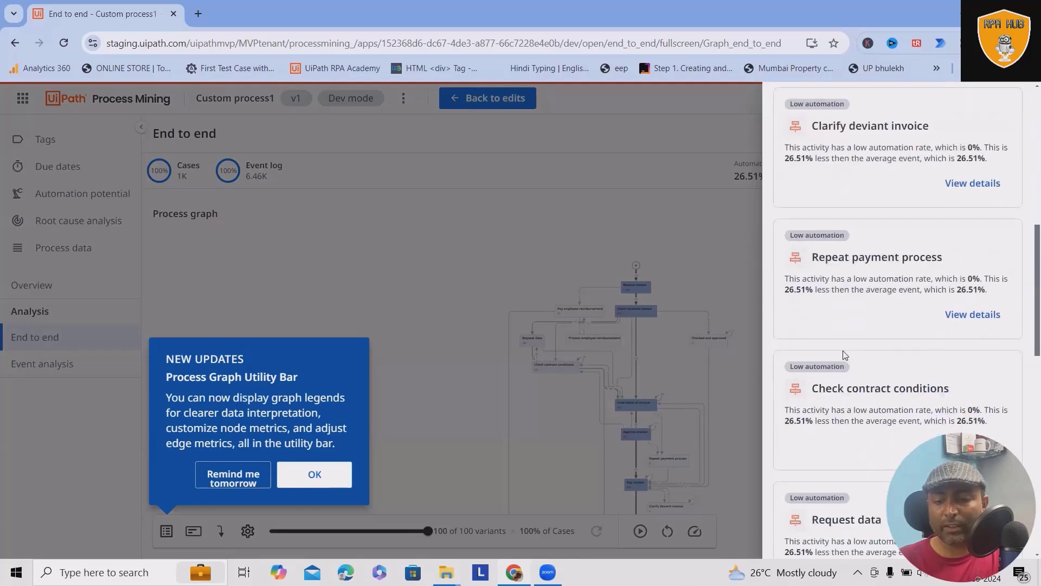
pyautogui.scroll(-5, 841, 358)
pyautogui.scroll(-5, 841, 366)
pyautogui.scroll(5, 841, 368)
pyautogui.scroll(3, 841, 368)
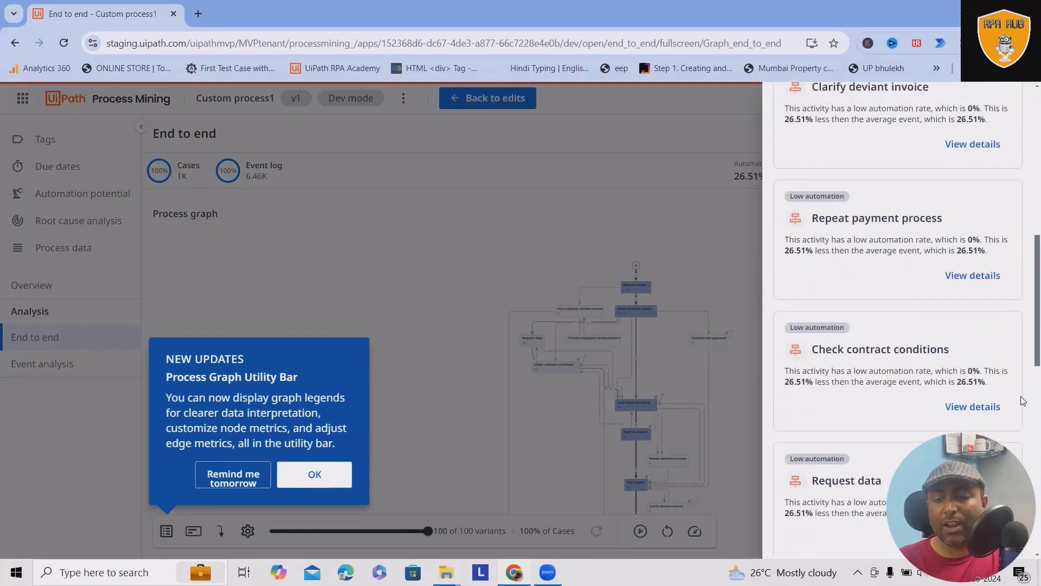
pyautogui.click(965, 292)
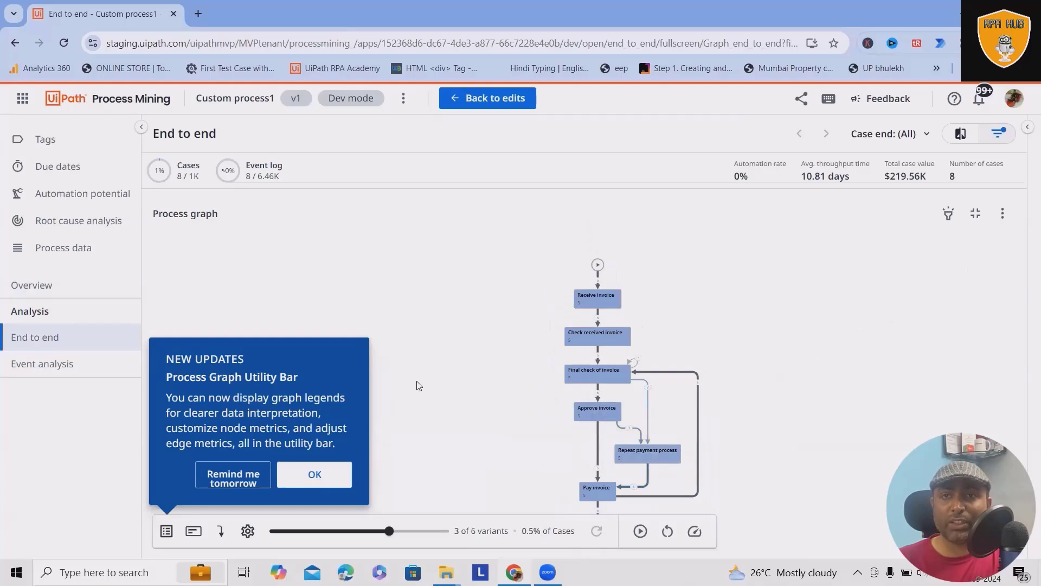
pyautogui.click(1002, 214)
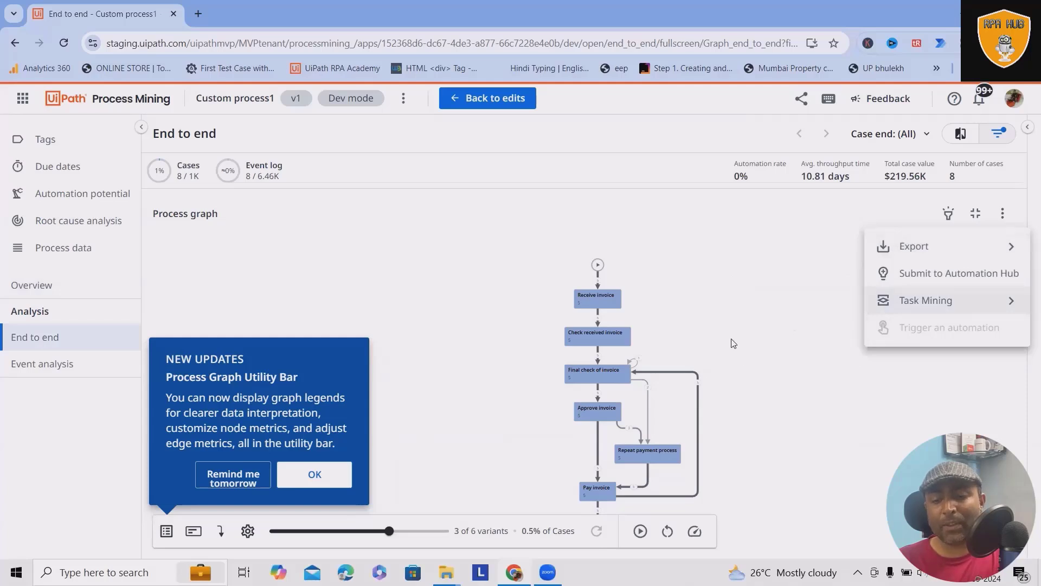
pyautogui.moveTo(925, 300)
pyautogui.click(805, 333)
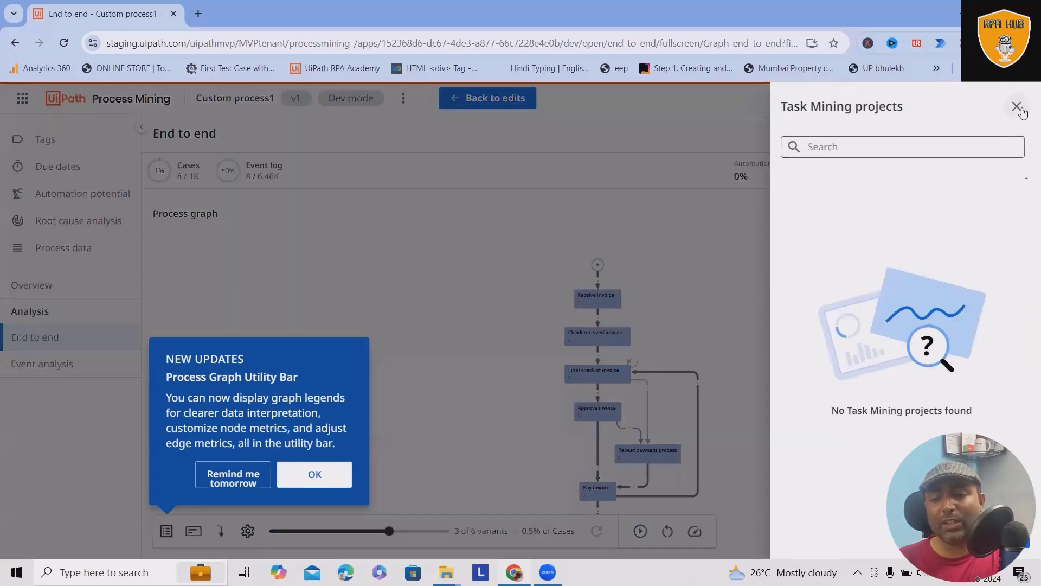
pyautogui.click(1017, 106)
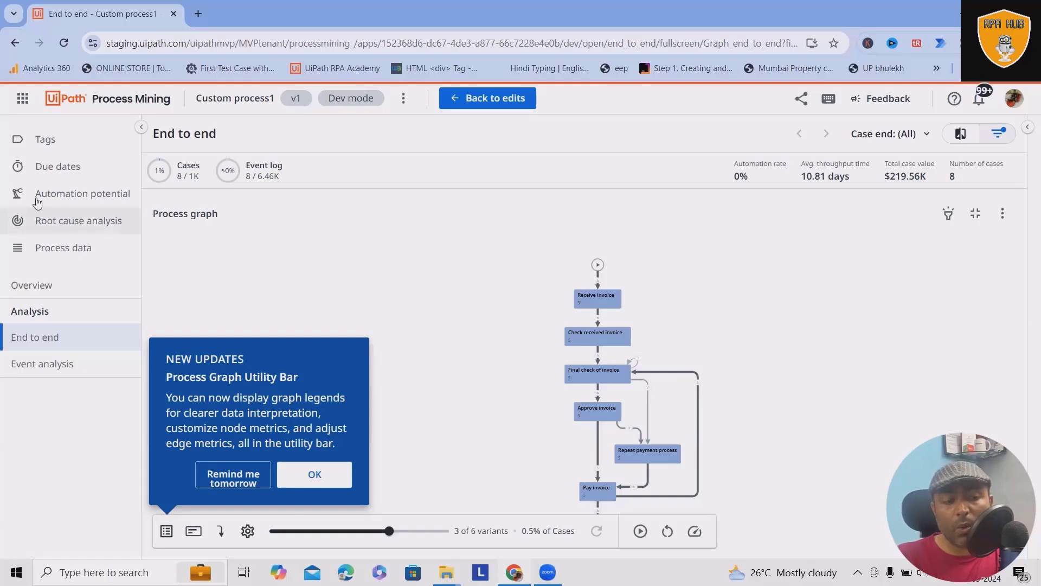
# Review the Due dates and Automation potential pages for the 8 filtered cases.
pyautogui.click(57, 167)
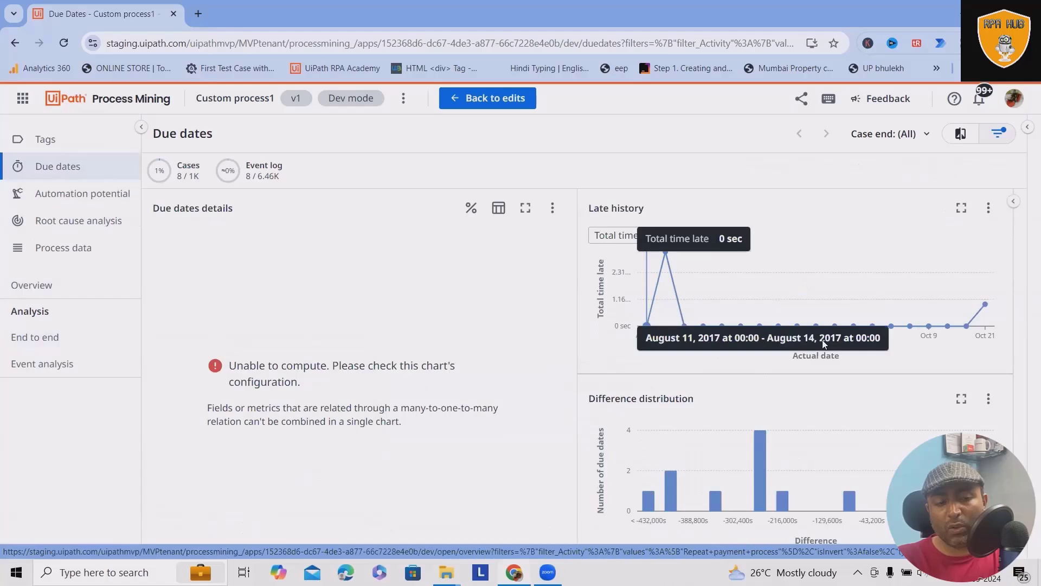
pyautogui.click(65, 195)
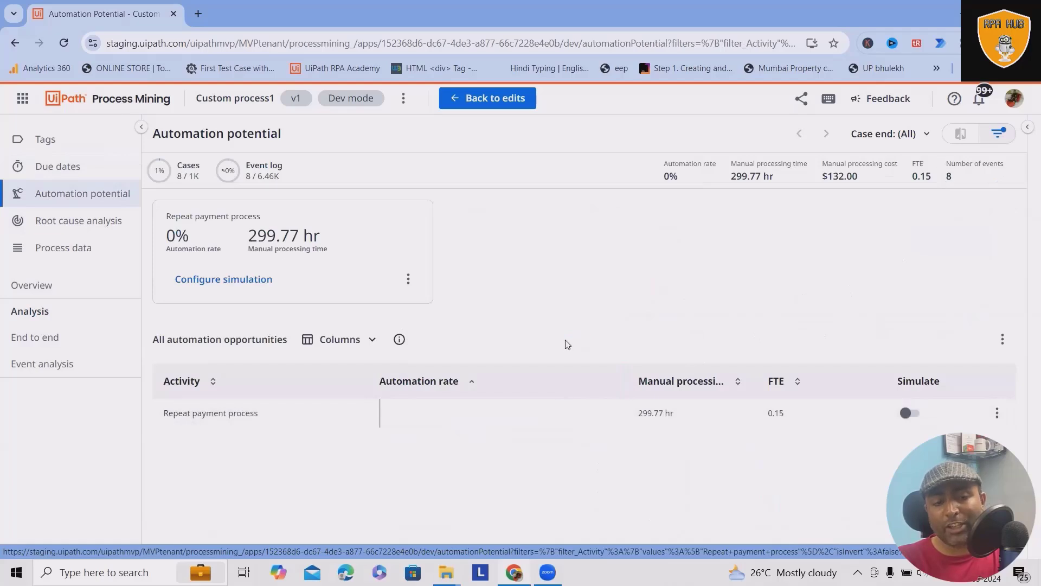
pyautogui.click(66, 221)
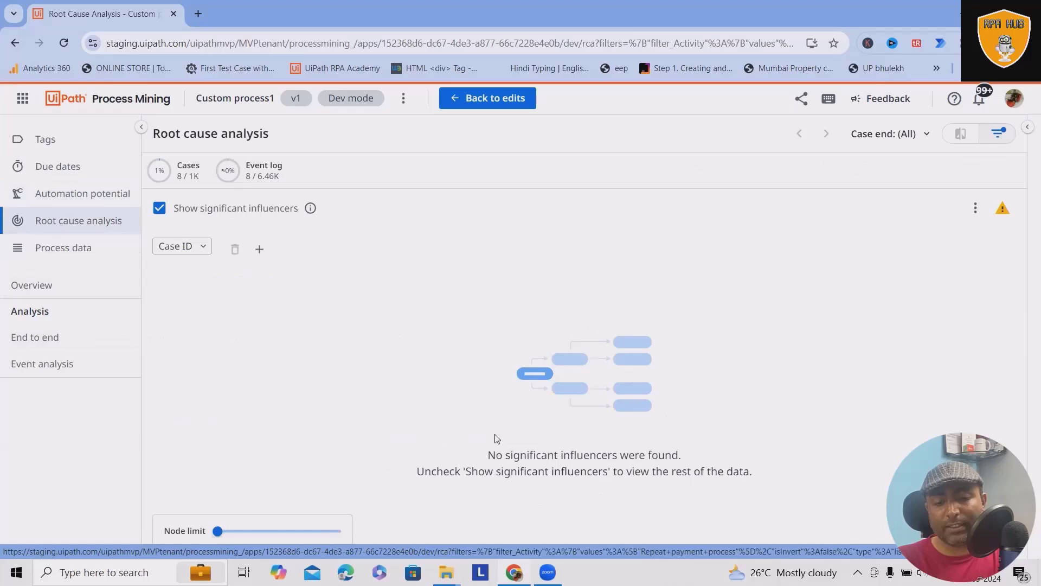
# Run root cause analysis by Activity, then by Event detail.
pyautogui.click(203, 252)
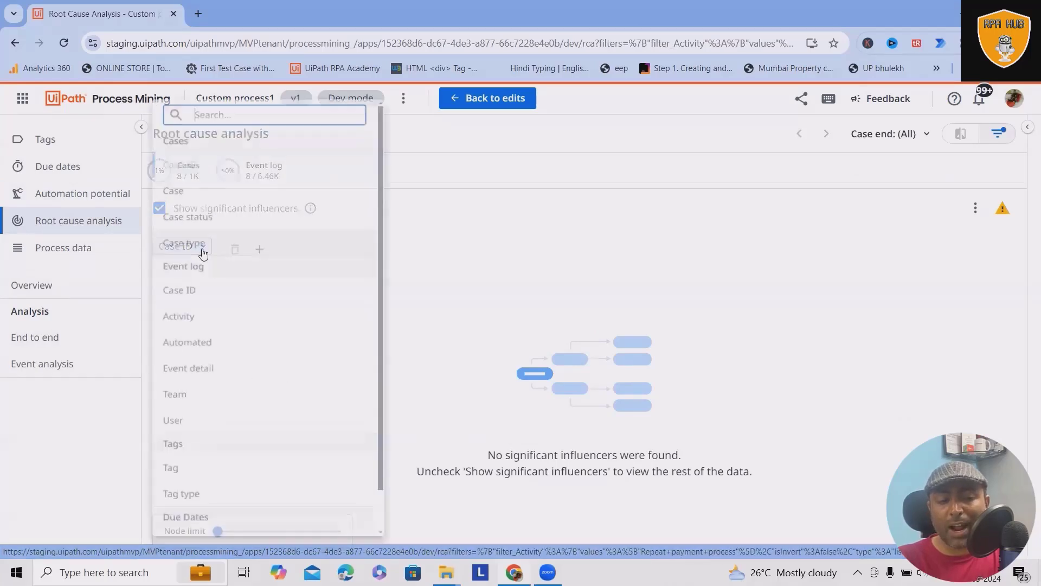
pyautogui.click(192, 317)
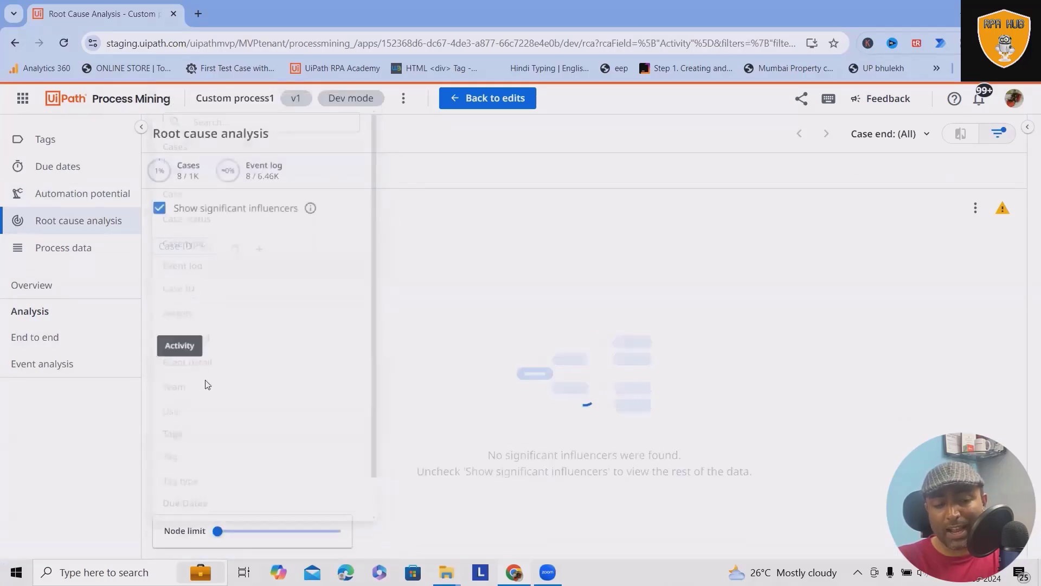
pyautogui.click(203, 248)
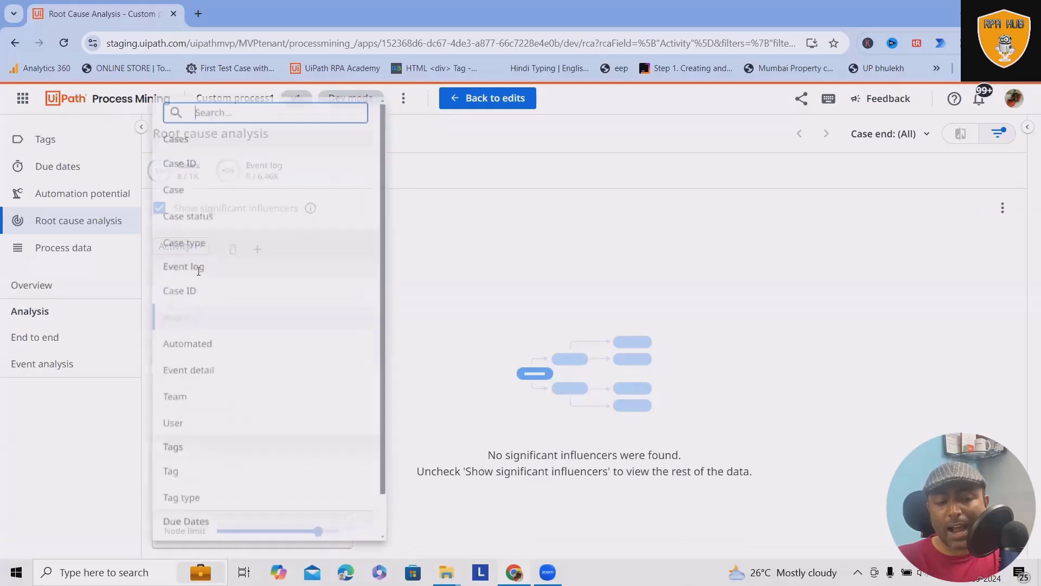
pyautogui.click(199, 370)
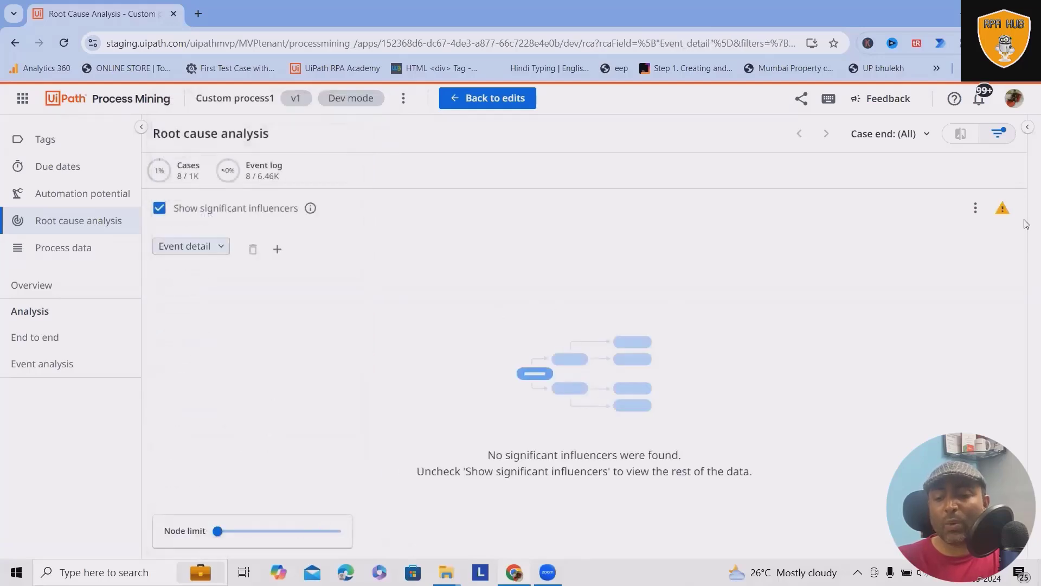